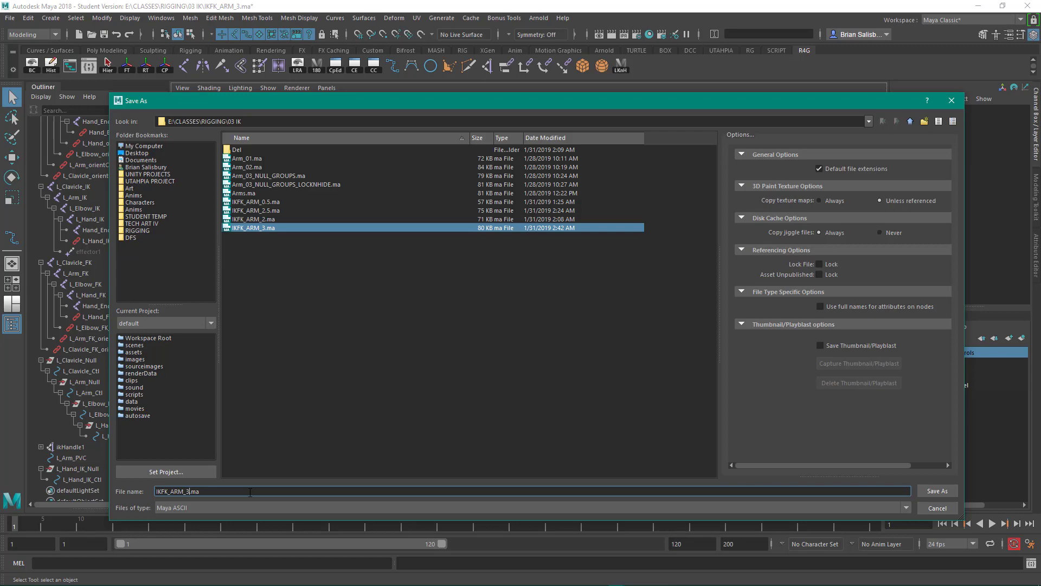
- Save the scene as a new version named IKFK_ARM_4.ma, continuing past the student version notice
key(BackSpace)
text(4)
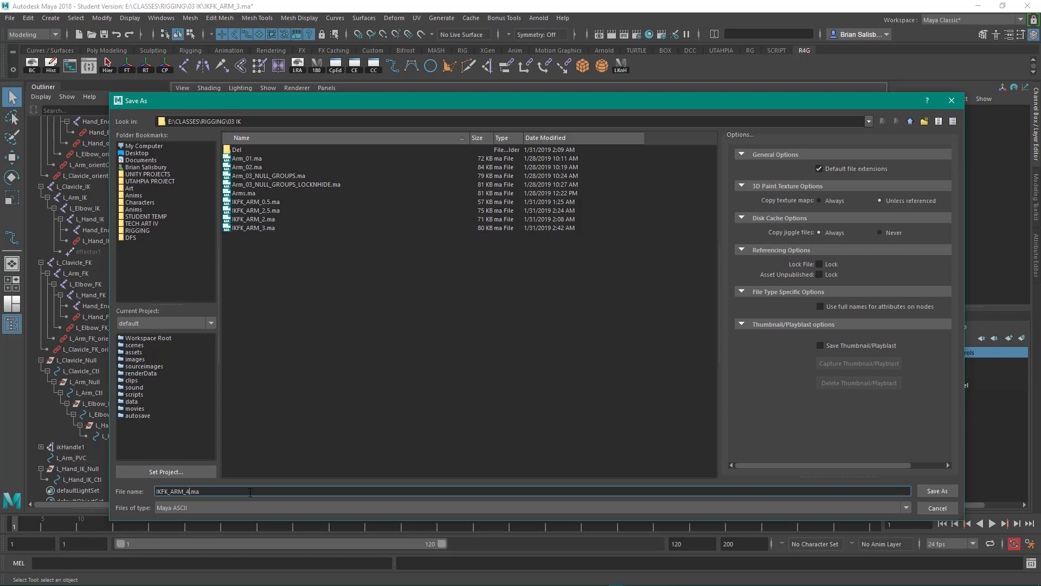
click(928, 491)
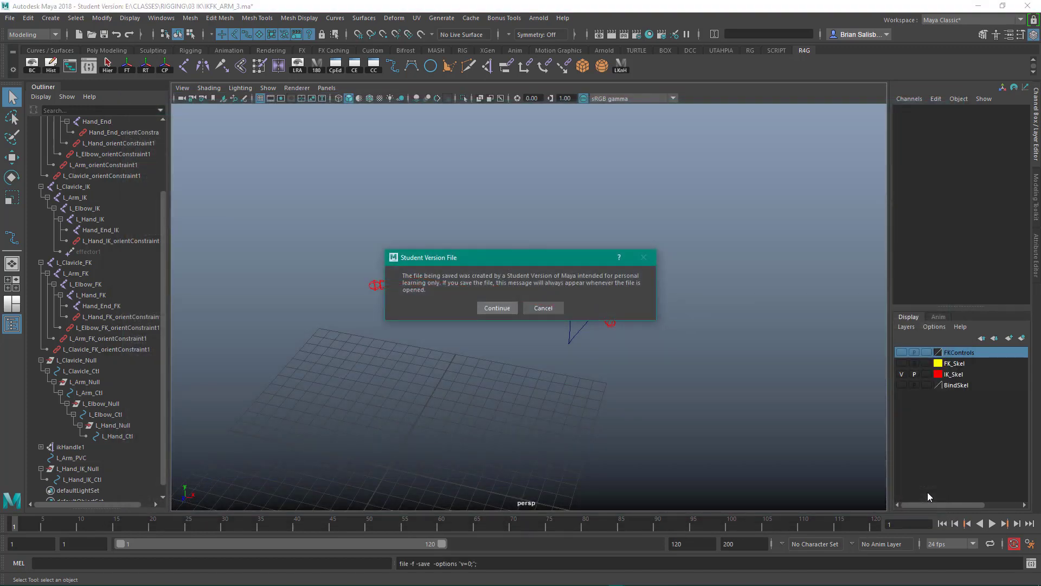
click(496, 308)
- Turn on the visibility of the FKControls display layer
mouse_move(483, 350)
alt+mouse_down()
mouse_move(455, 365)
mouse_move(432, 345)
mouse_move(492, 366)
alt+mouse_up()
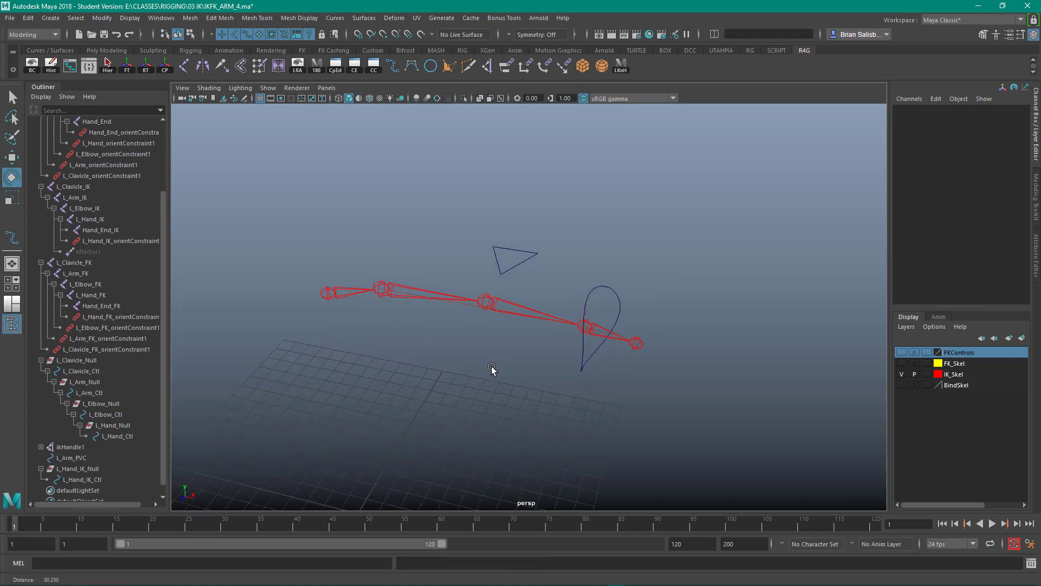
click(901, 353)
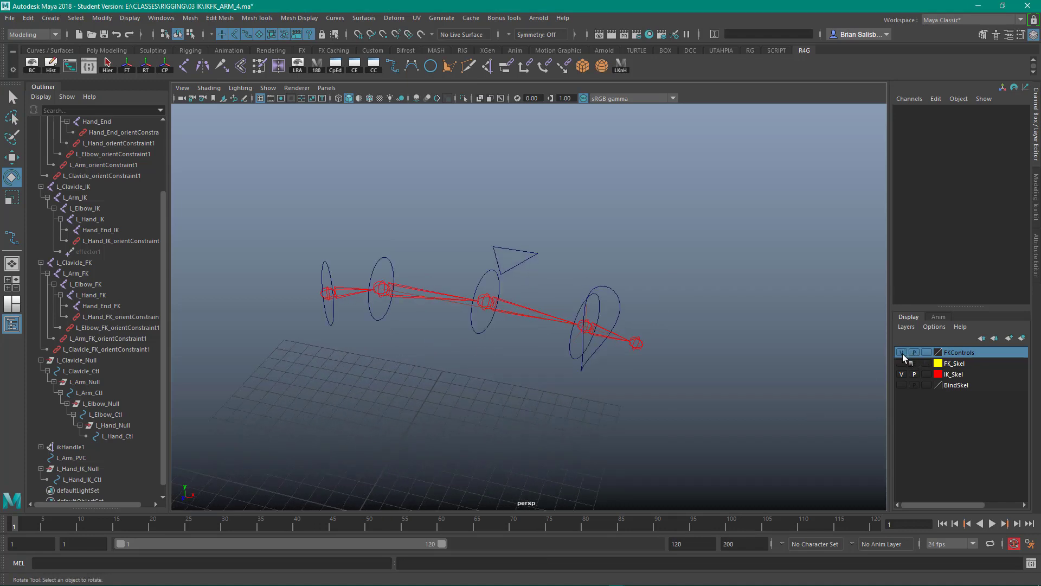
alt+drag(765, 348, 684, 275)
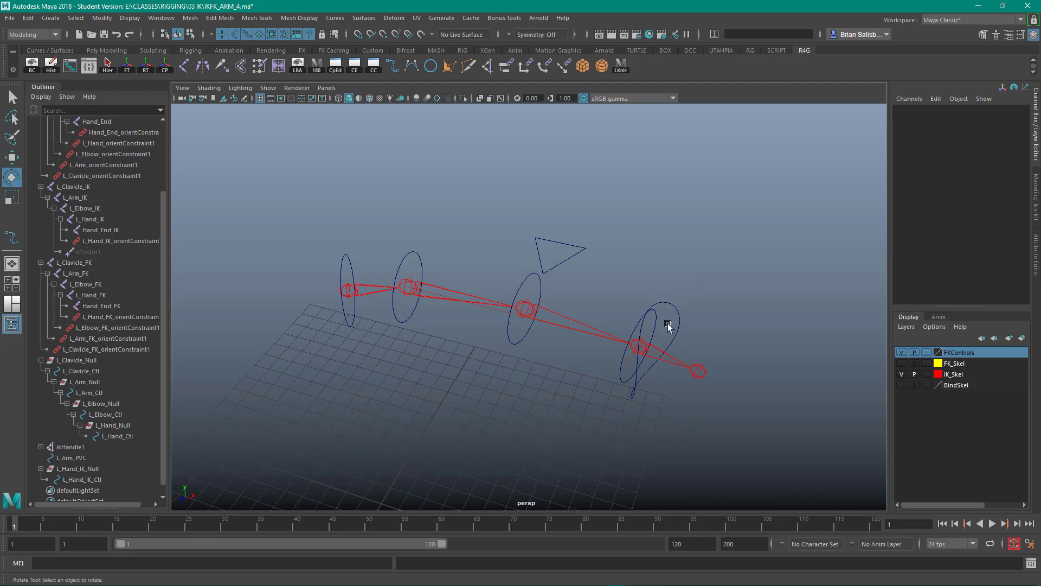
alt+drag(676, 288, 641, 278)
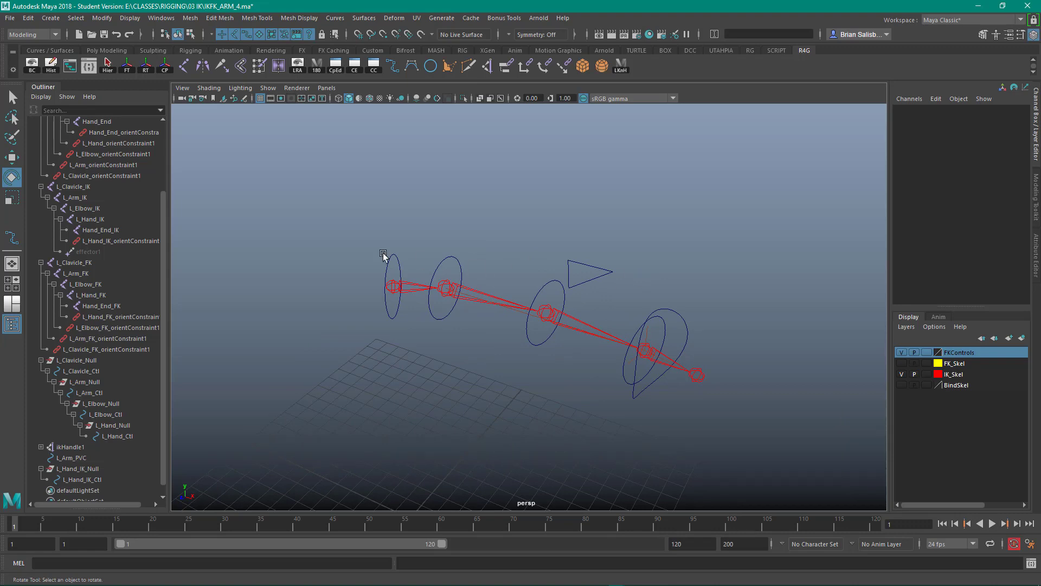
- Add a keyable float attribute named FK2IK to L_Clavicle_Ctl with minimum 0, maximum 10 and default 0
drag(368, 239, 407, 262)
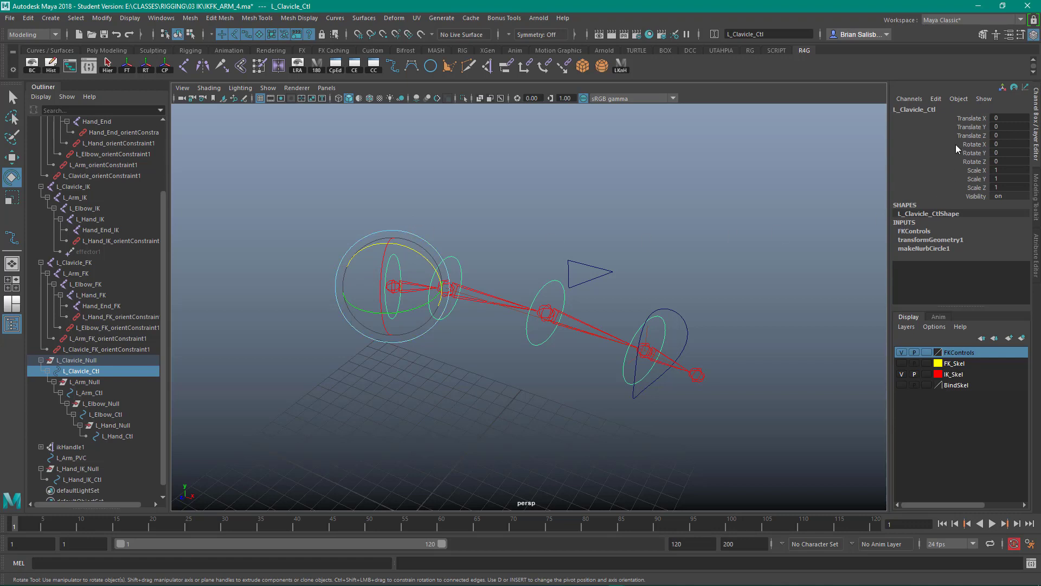
click(936, 100)
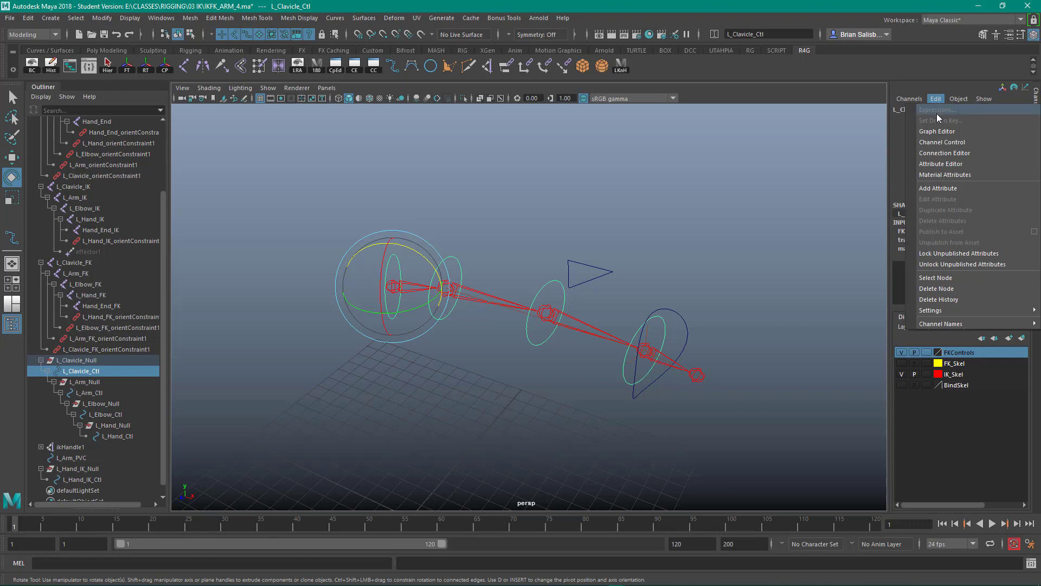
click(952, 189)
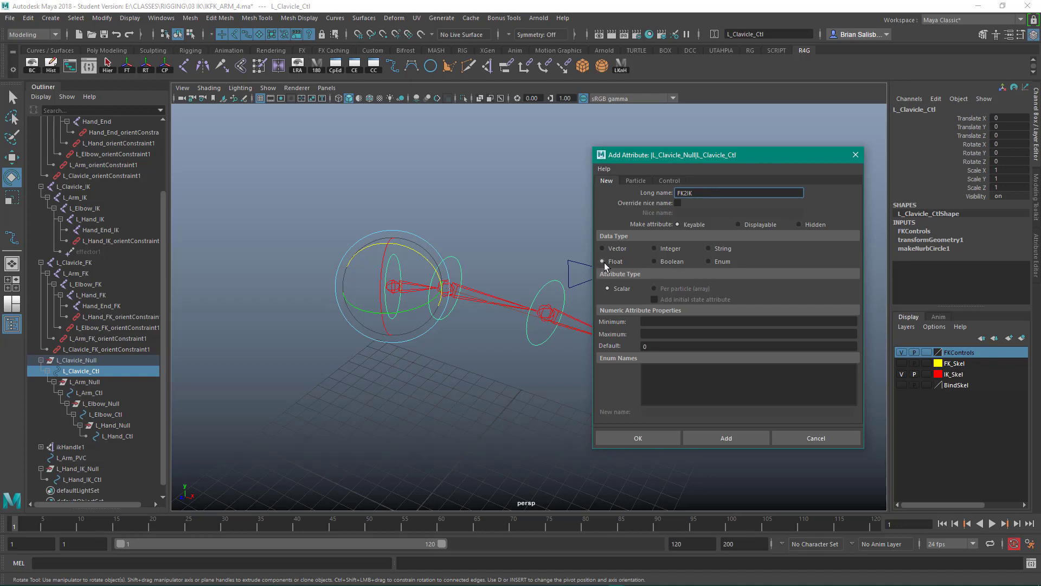
click(665, 320)
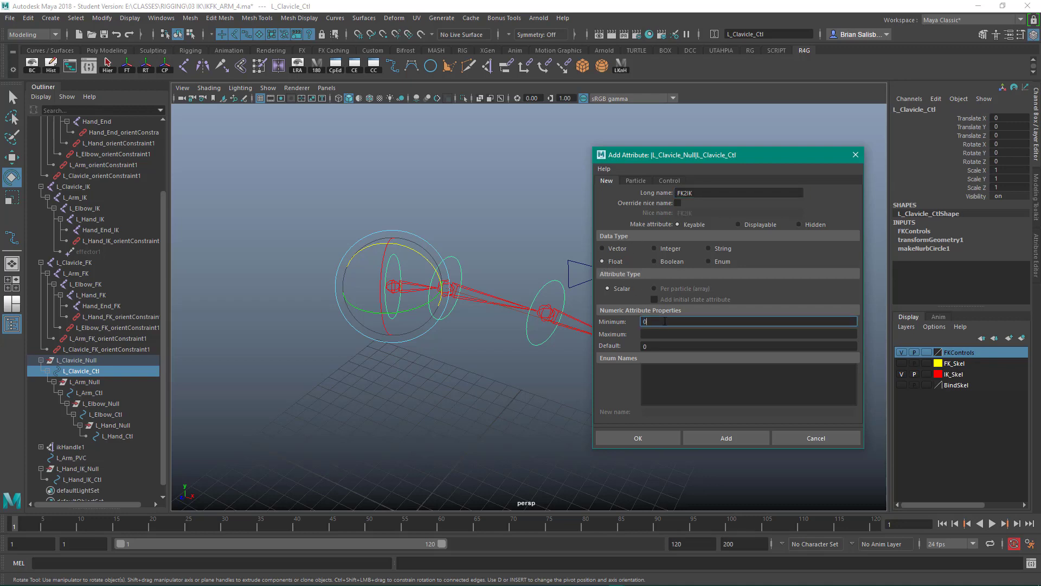
click(660, 334)
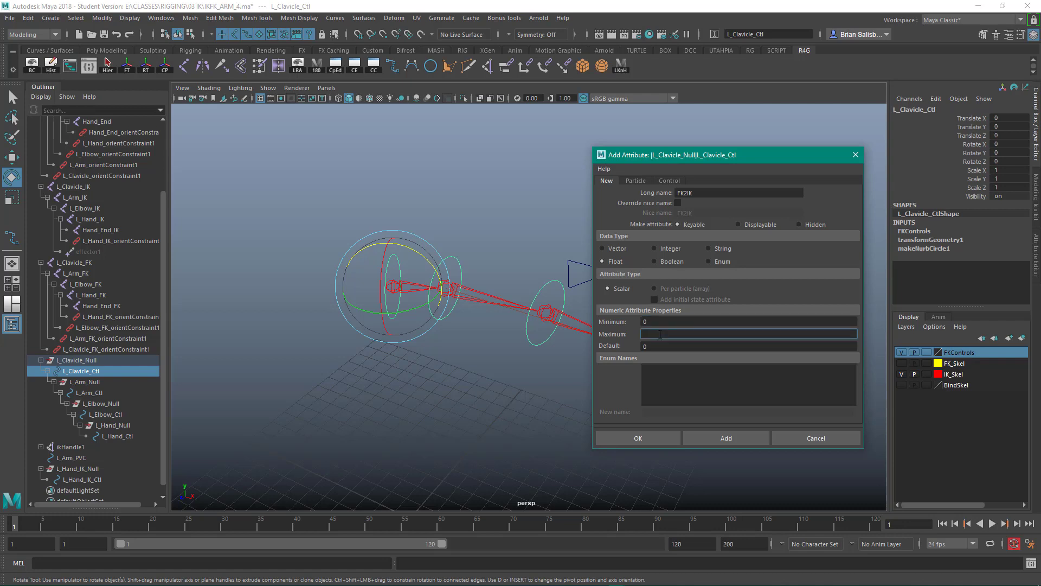
text(10)
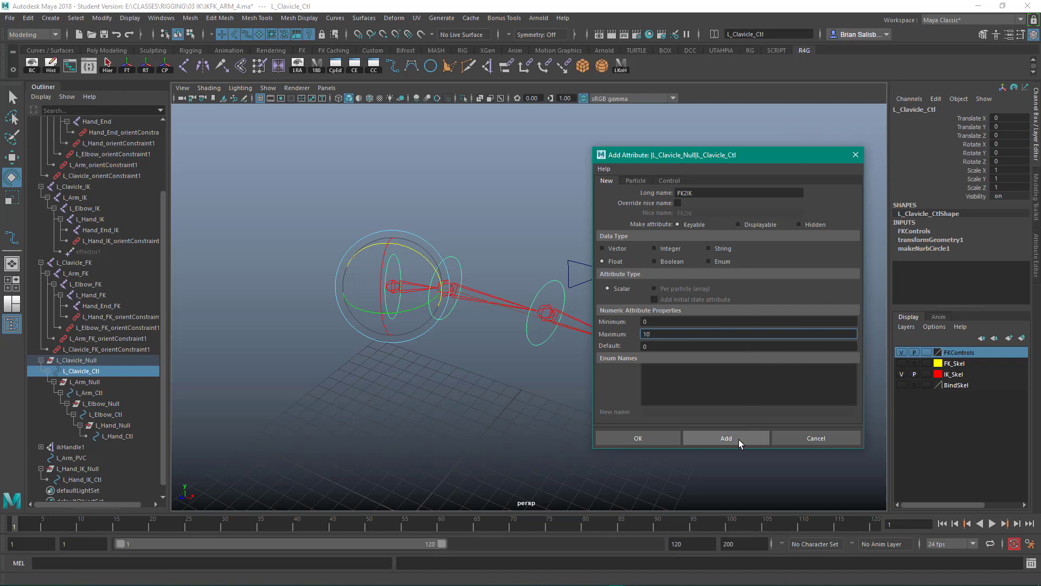
click(660, 437)
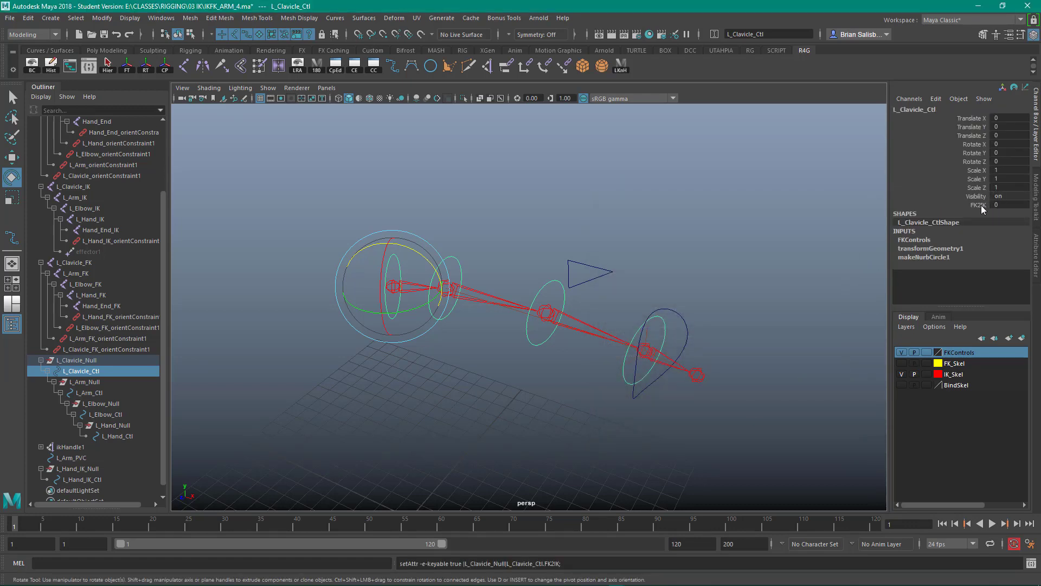
- Test the new attribute by raising FK2IK on L_Clavicle_Ctl to 10, and reselect the control
click(558, 192)
click(406, 272)
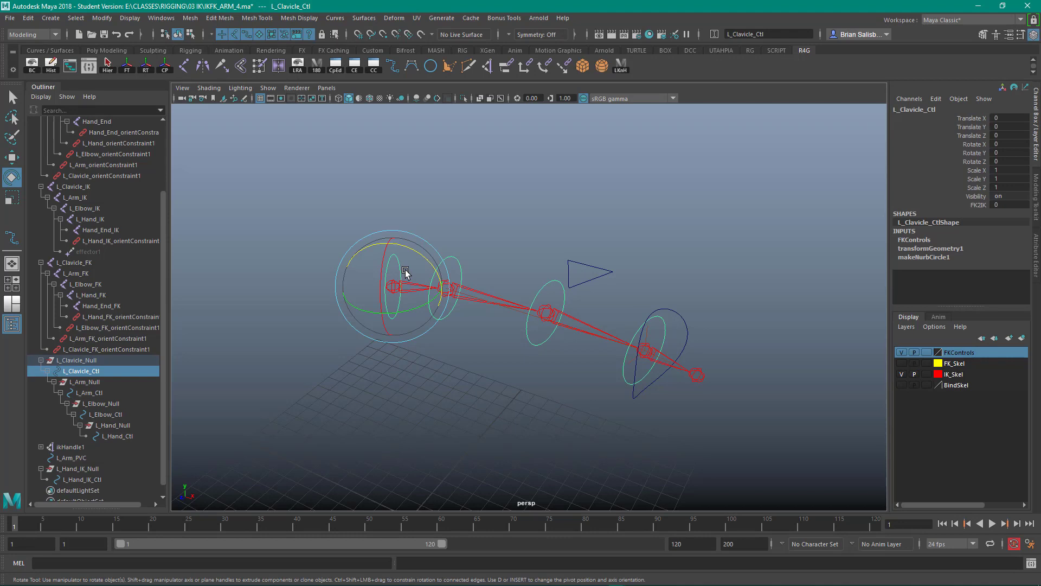
click(1003, 205)
mouse_move(1004, 205)
middle_down()
mouse_move(1026, 205)
mouse_move(990, 205)
middle_up()
click(979, 206)
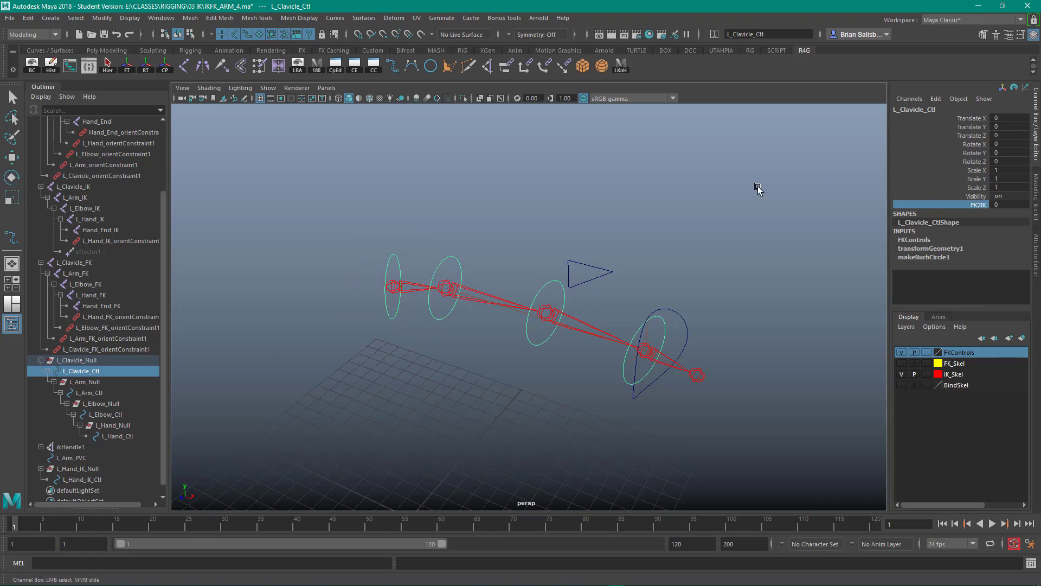
middle_drag(763, 182, 827, 194)
click(372, 233)
drag(367, 239, 408, 269)
key(e)
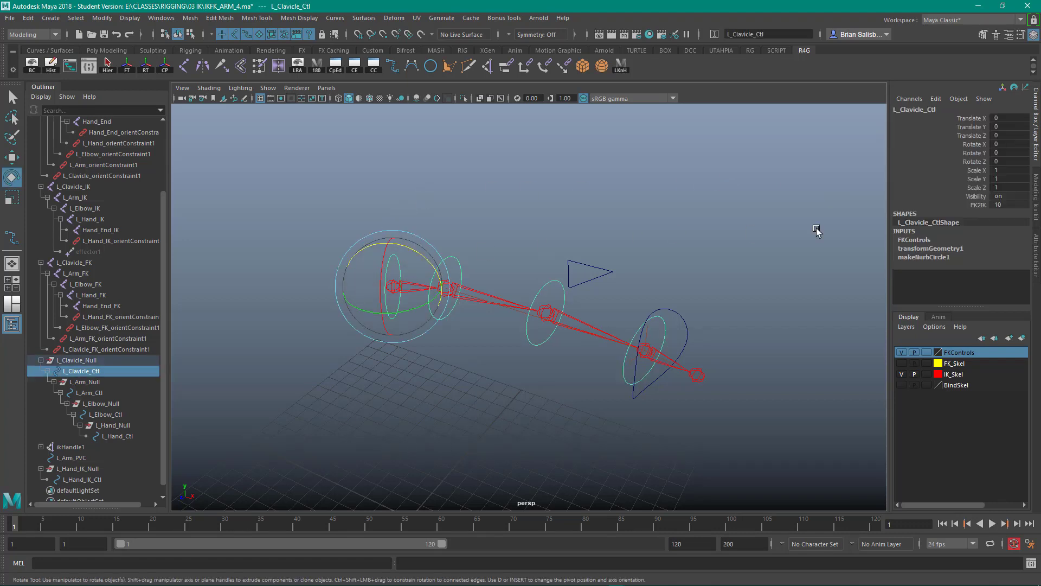
- Bring FK2IK on L_Clavicle_Ctl back down to 0 and deselect the control
click(979, 205)
middle_drag(790, 175, 608, 173)
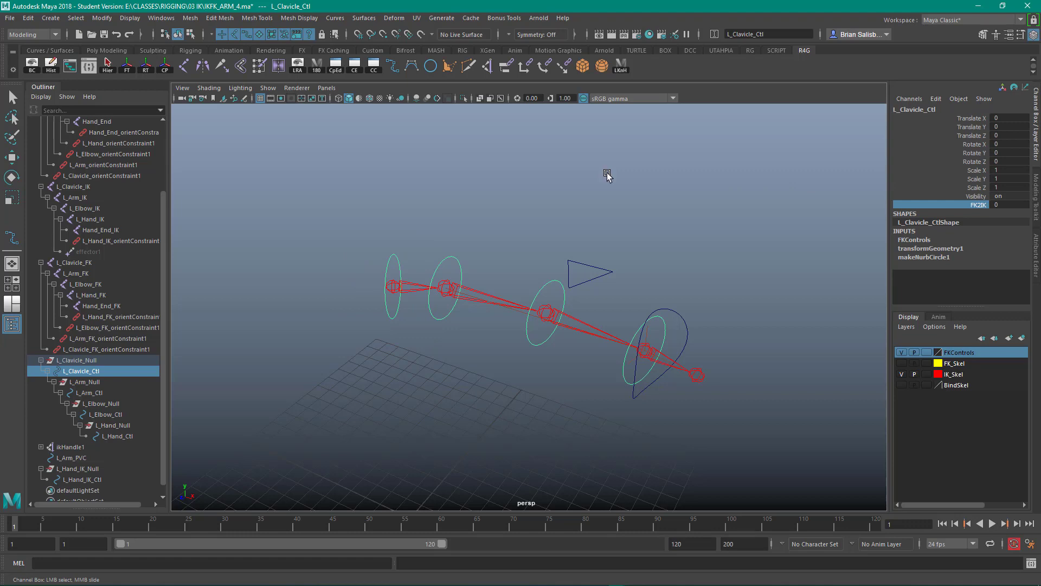
alt+drag(583, 196, 620, 190)
key(e)
click(621, 190)
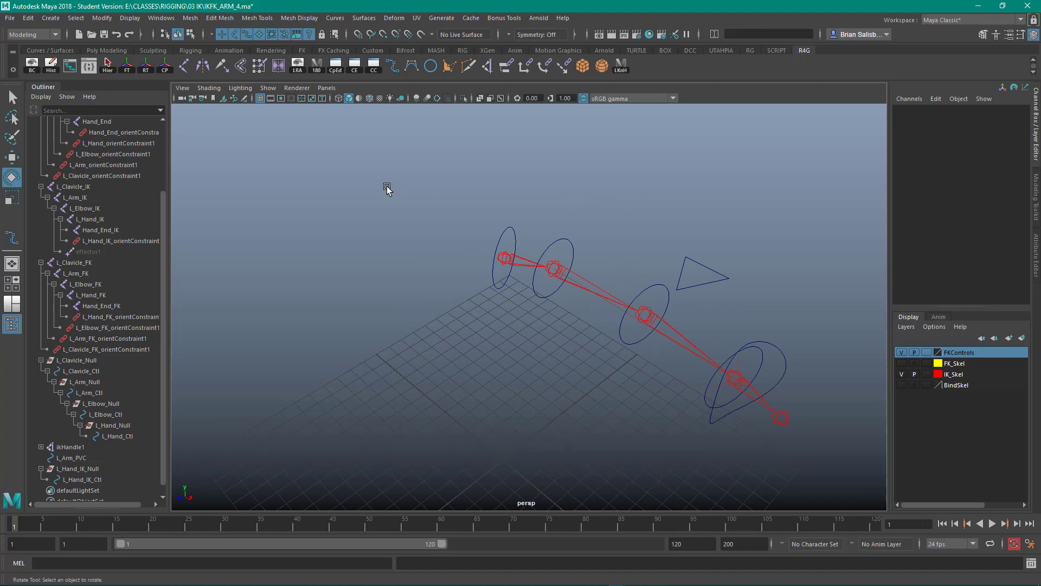
- Switch to the Animation menu set and open the Set Driven Key window, placing it clear of the arm rig
click(30, 35)
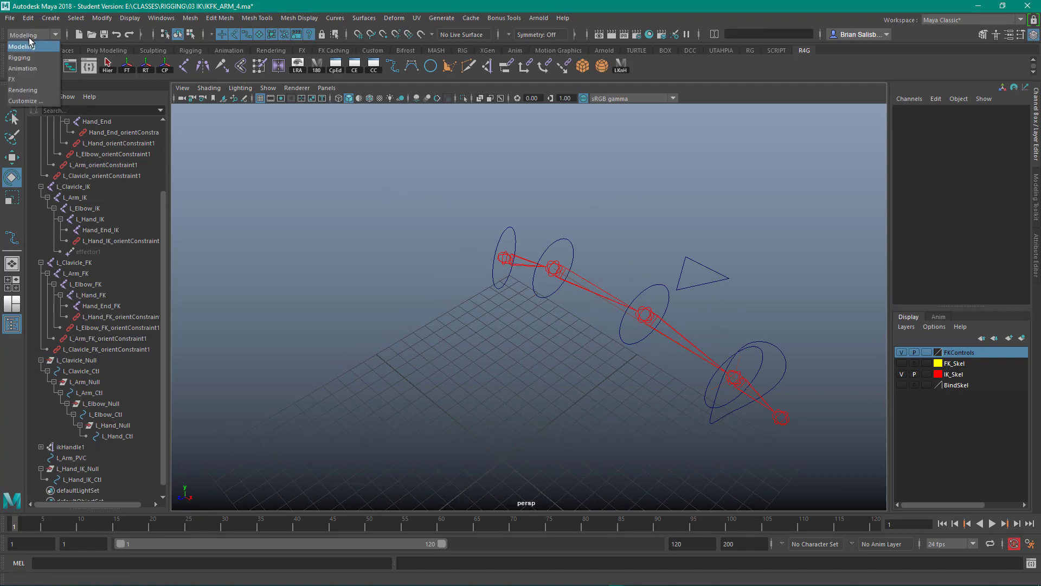
click(30, 69)
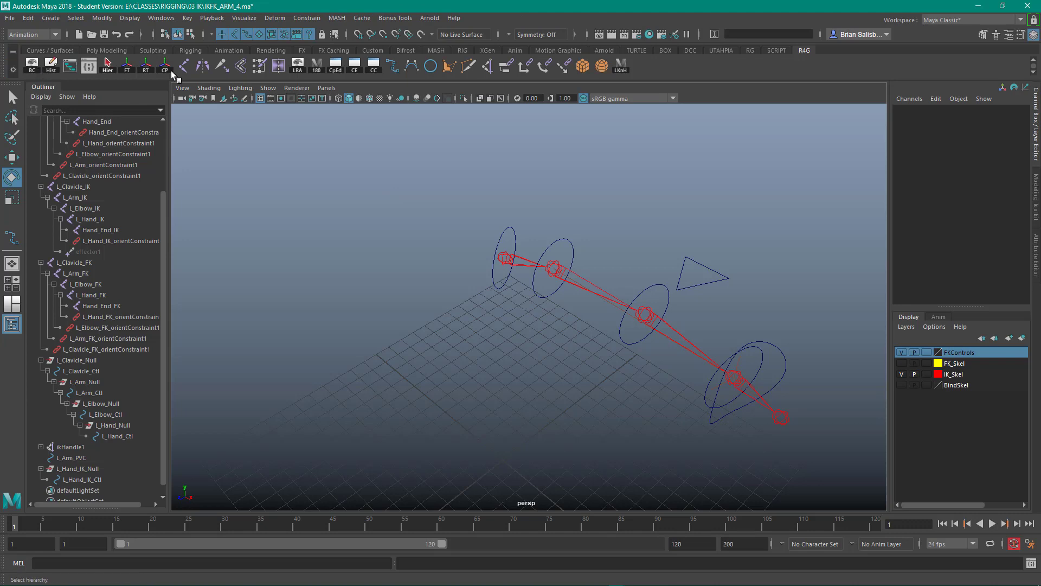
click(188, 19)
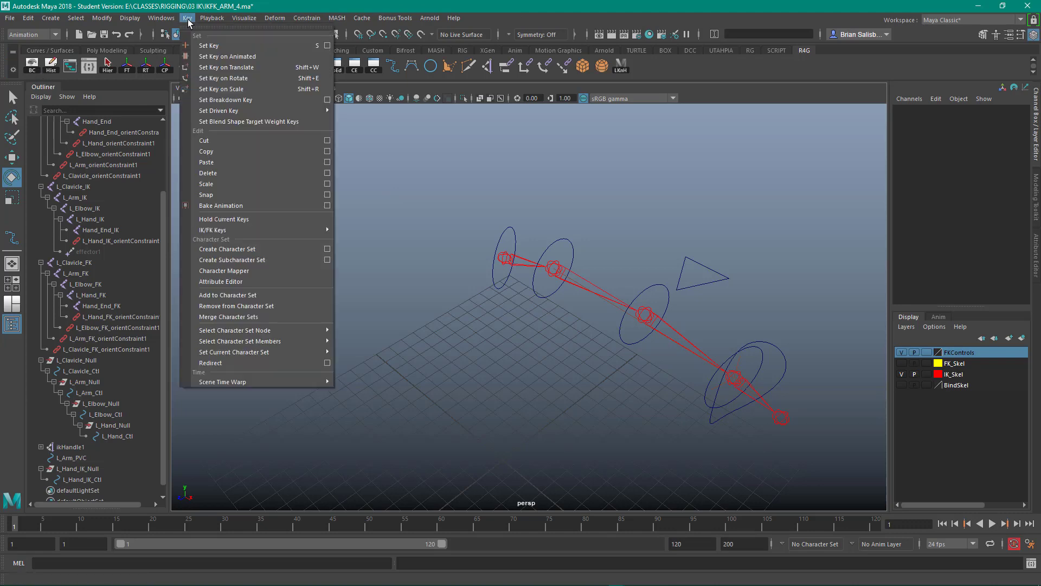
mouse_move(249, 111)
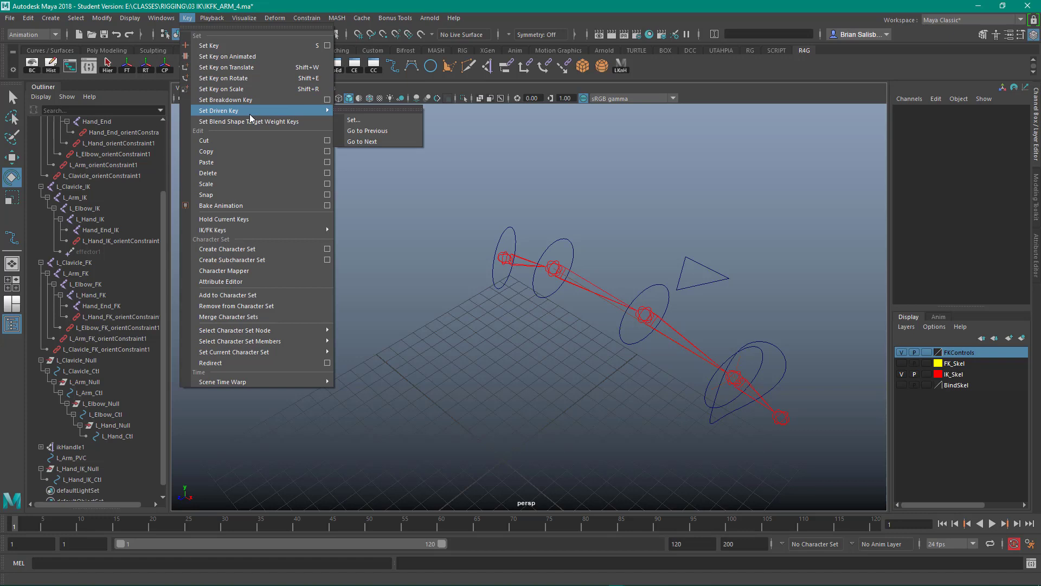
click(359, 122)
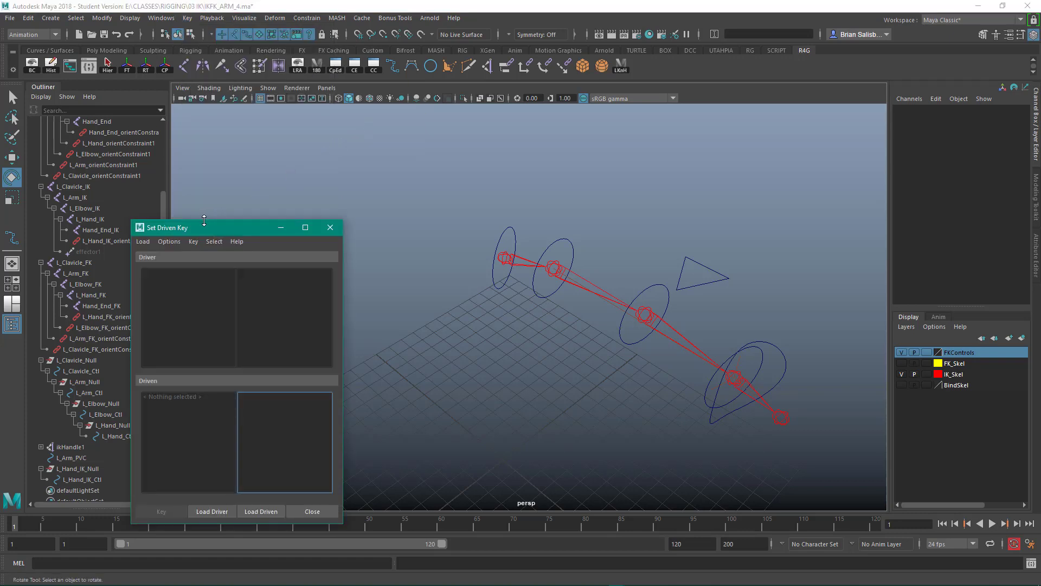
drag(215, 232, 327, 152)
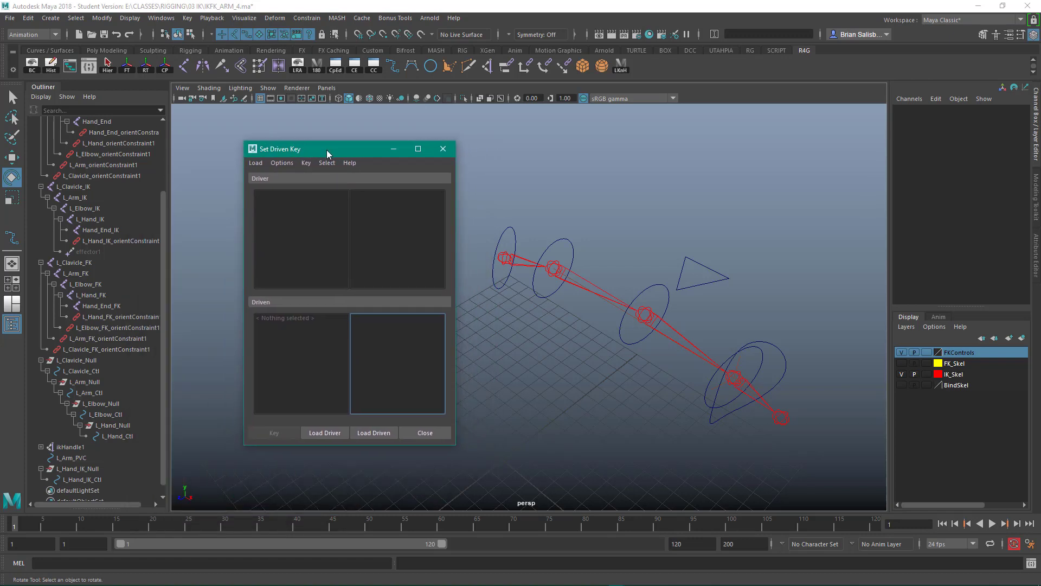
- Load L_Clavicle_Ctl as the driver in Set Driven Key and choose FK2IK as the driving attribute
alt+middle_drag(642, 214, 605, 171)
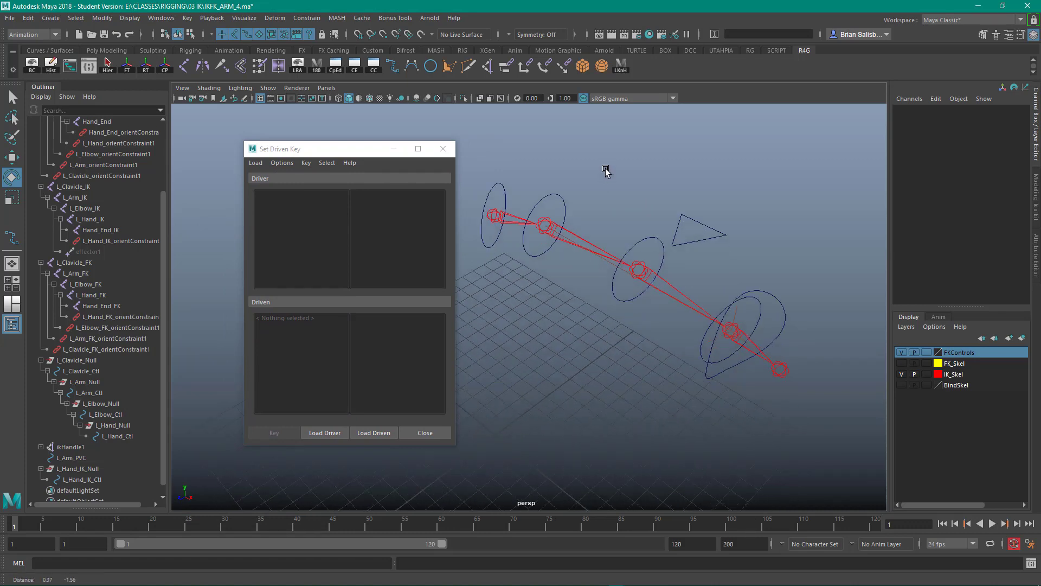
alt+drag(605, 171, 582, 178)
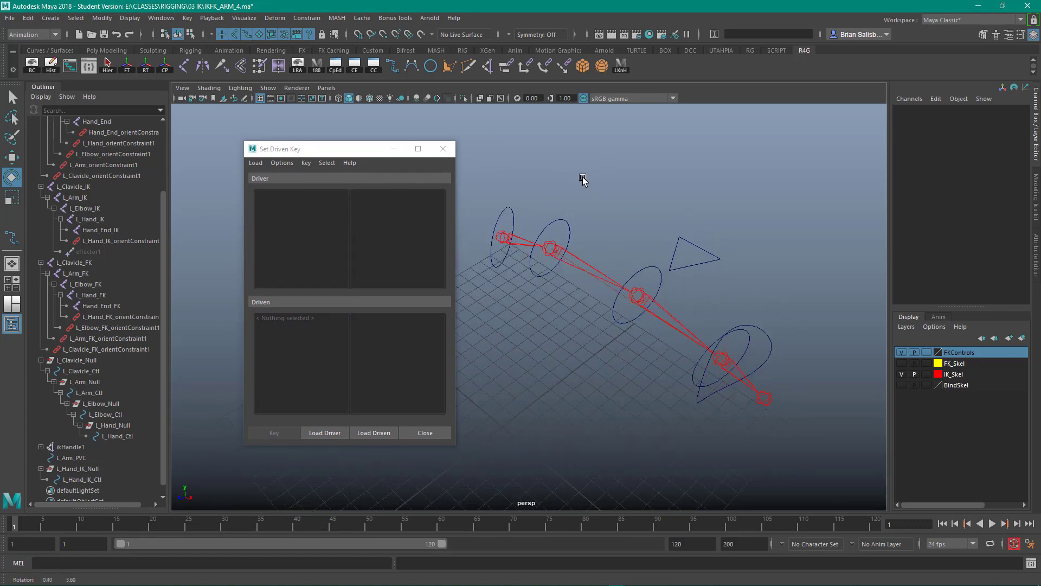
drag(485, 182, 518, 218)
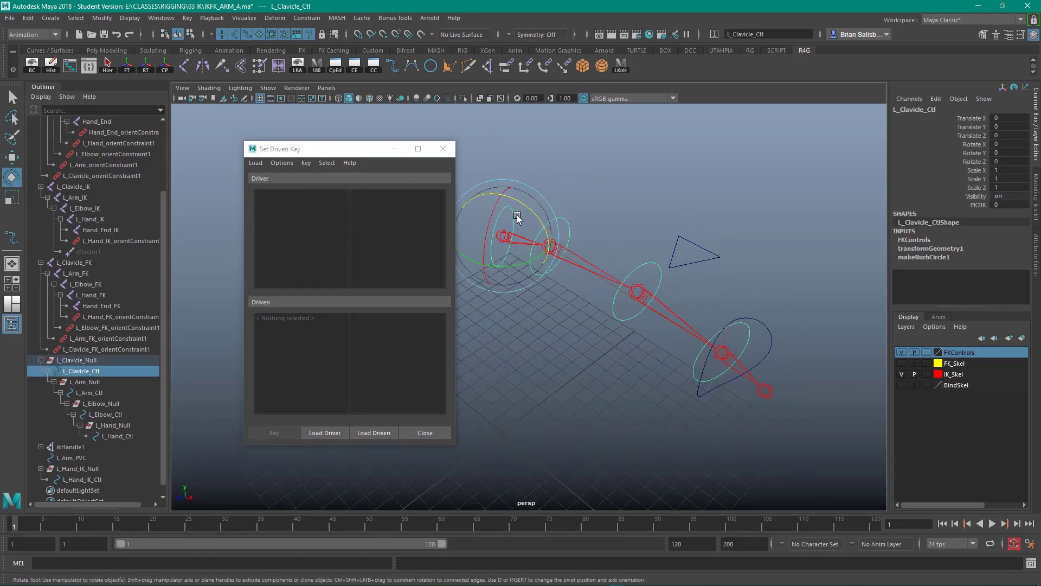
click(321, 433)
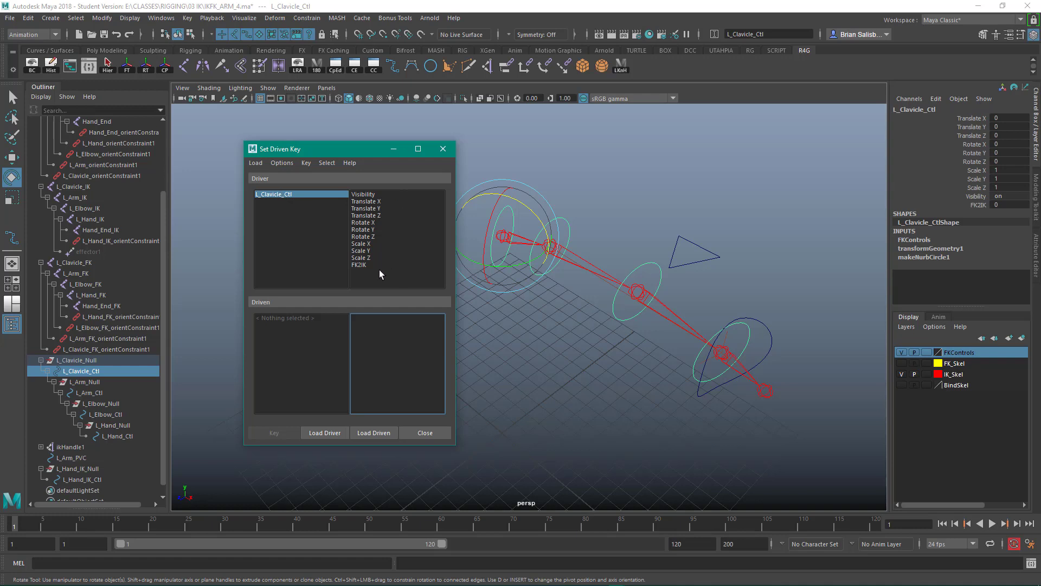
click(364, 265)
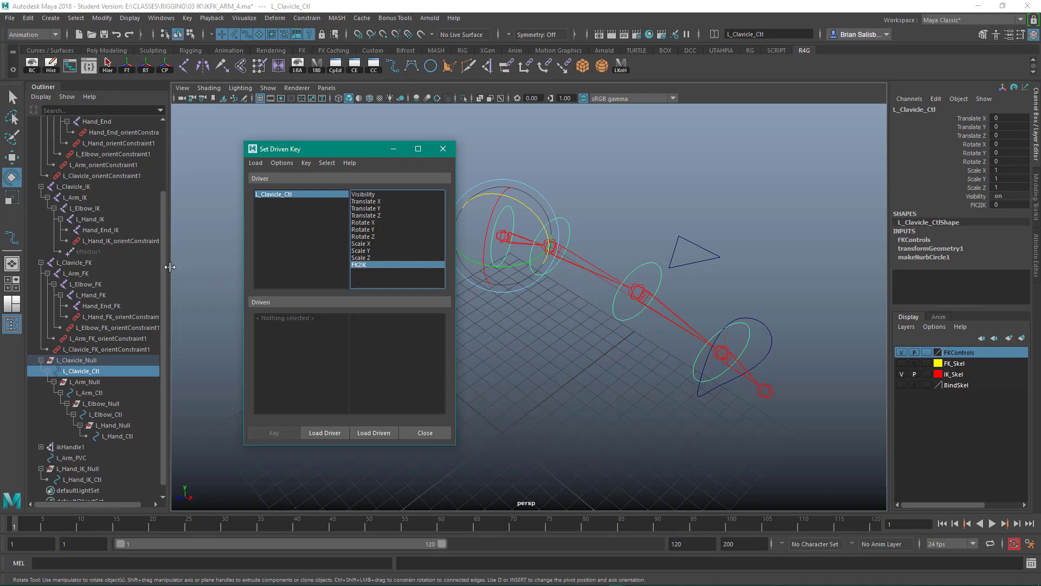
- Load the five orient constraints of the bind skeleton, from Hand_End to L_Clavicle, as the driven objects
drag(161, 236, 167, 203)
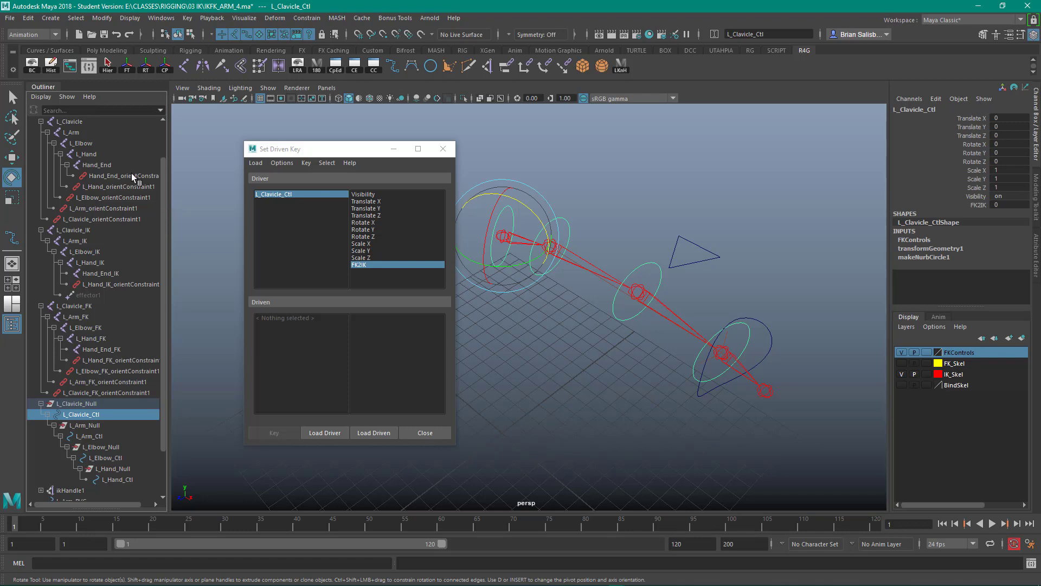
drag(131, 174, 133, 213)
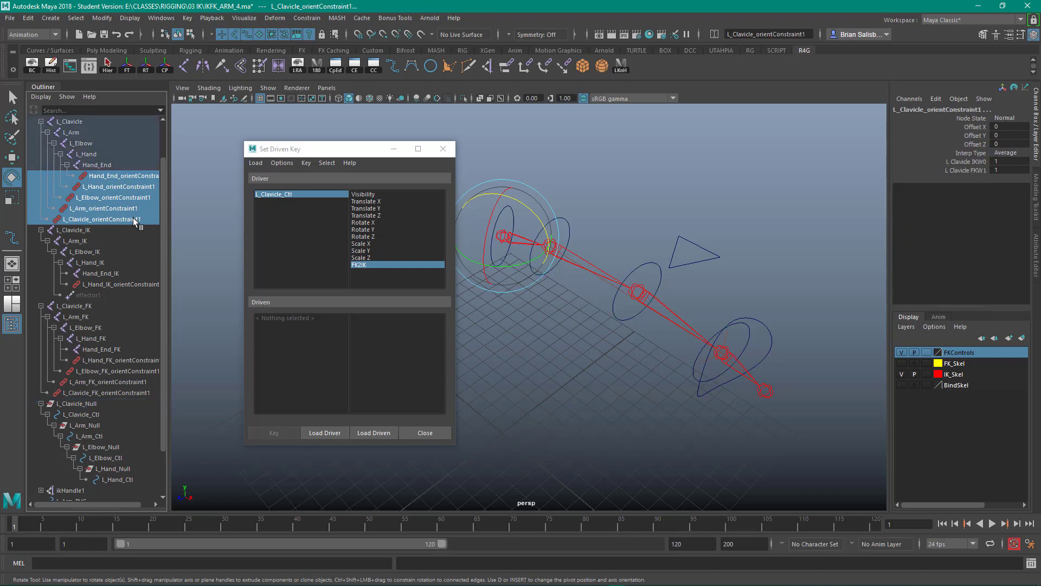
click(374, 432)
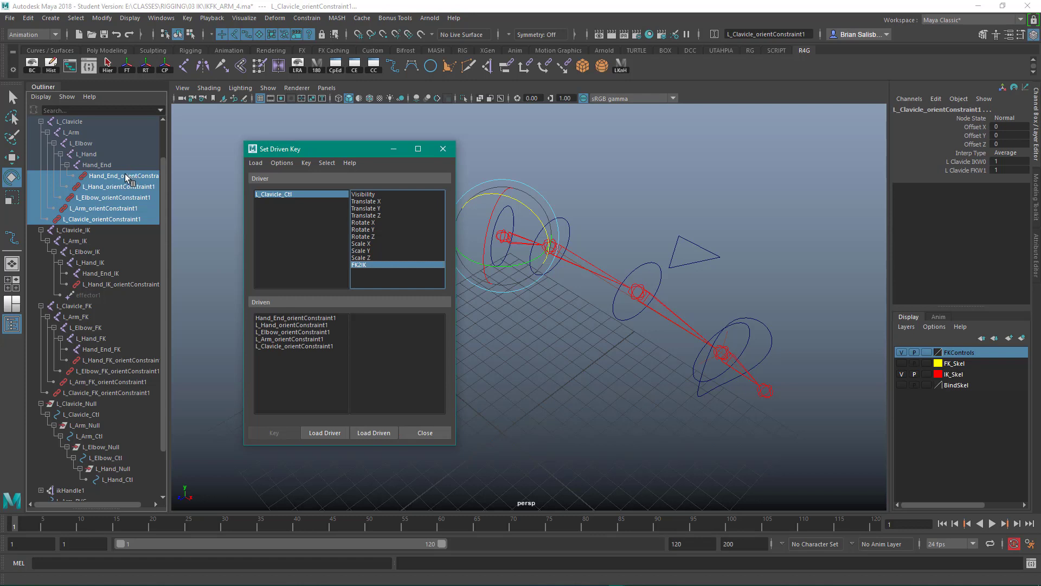
- Examine the driven weight attributes of the Hand_End and L_Clavicle orient constraints and the FK2IK value of the driver L_Clavicle_Ctl
scroll(126, 220, up, 2)
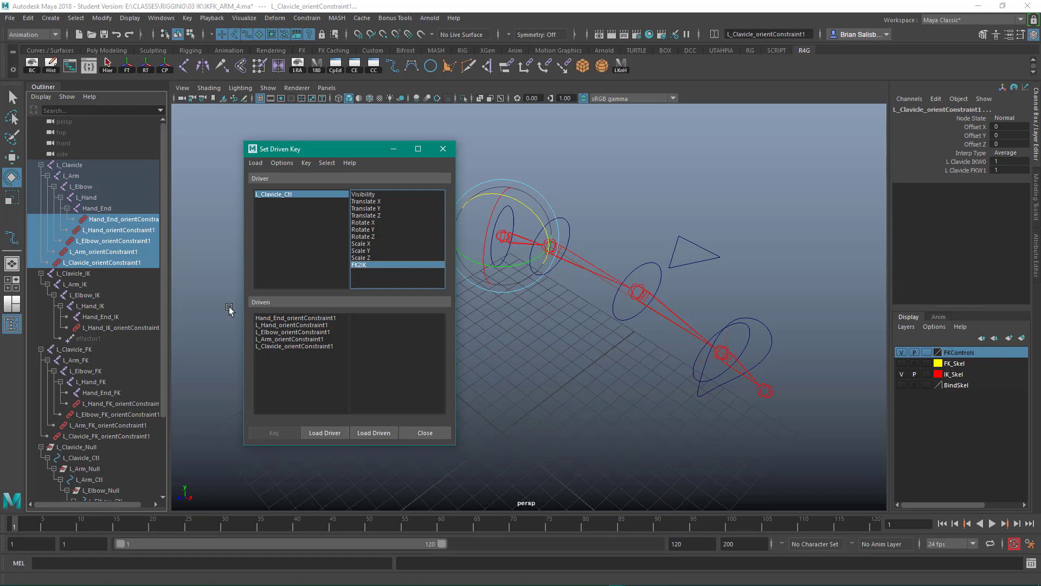
click(308, 320)
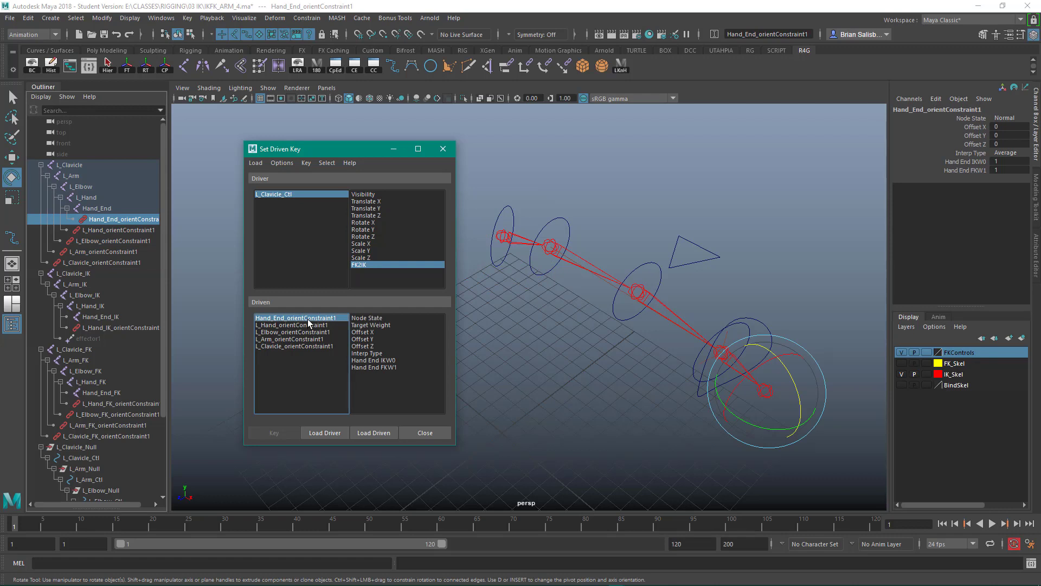
click(309, 347)
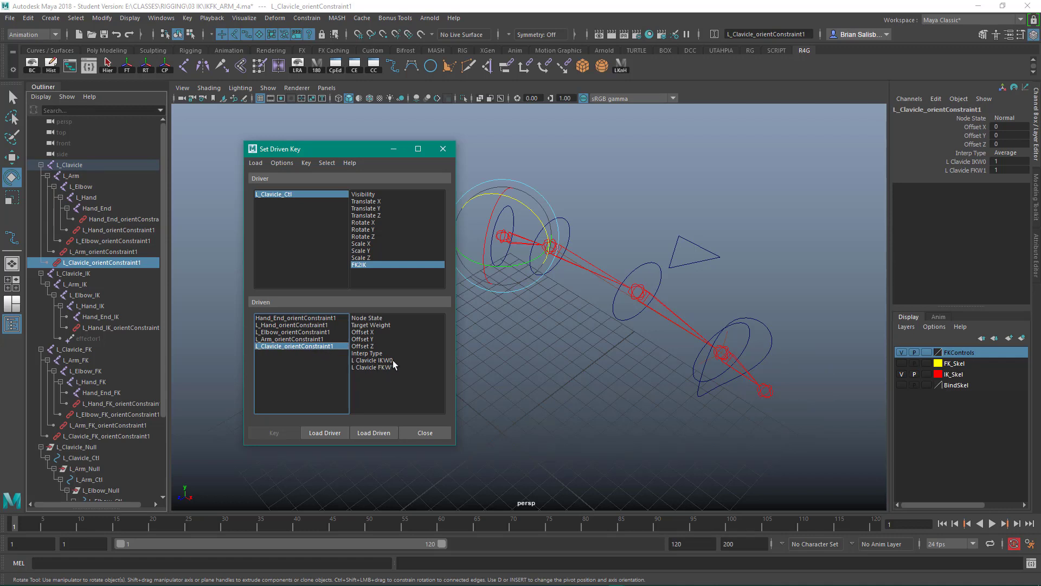
drag(387, 360, 385, 369)
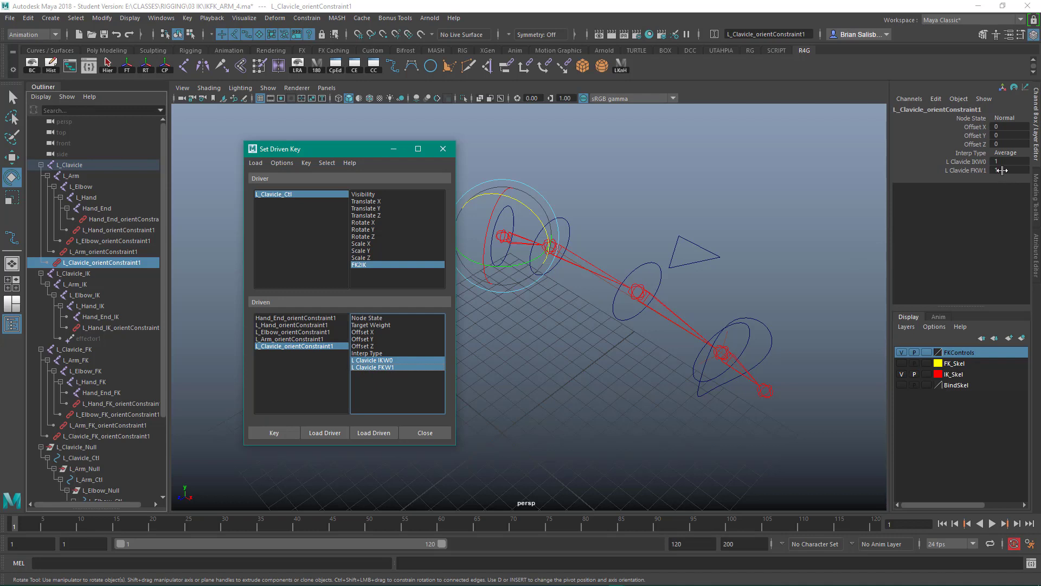
click(286, 195)
click(364, 265)
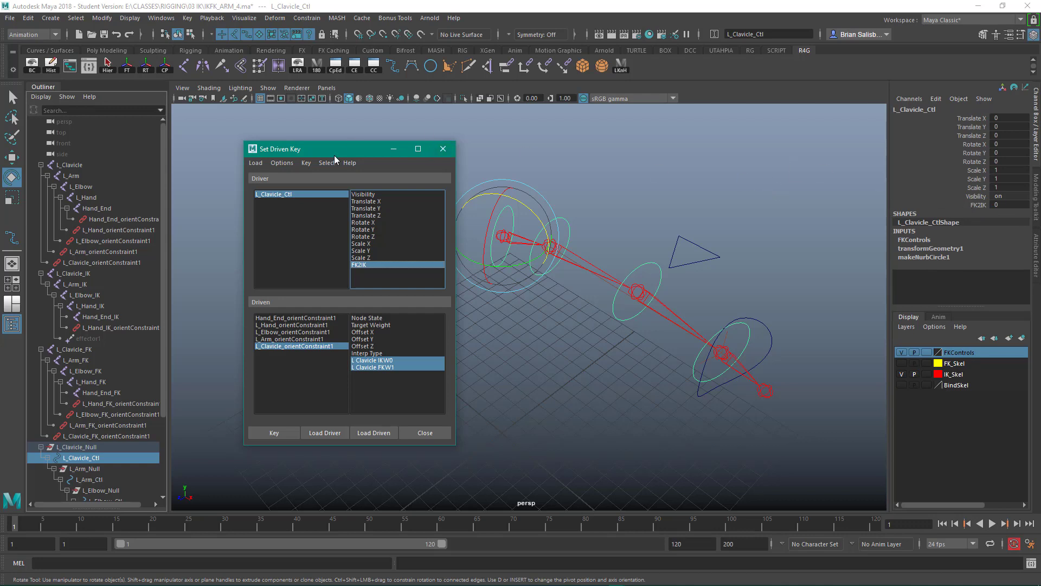
- Move Set Driven Key off the rig, set L Clavicle IKW0 to 0 and key both clavicle constraint weights against FK2IK
drag(336, 147, 303, 127)
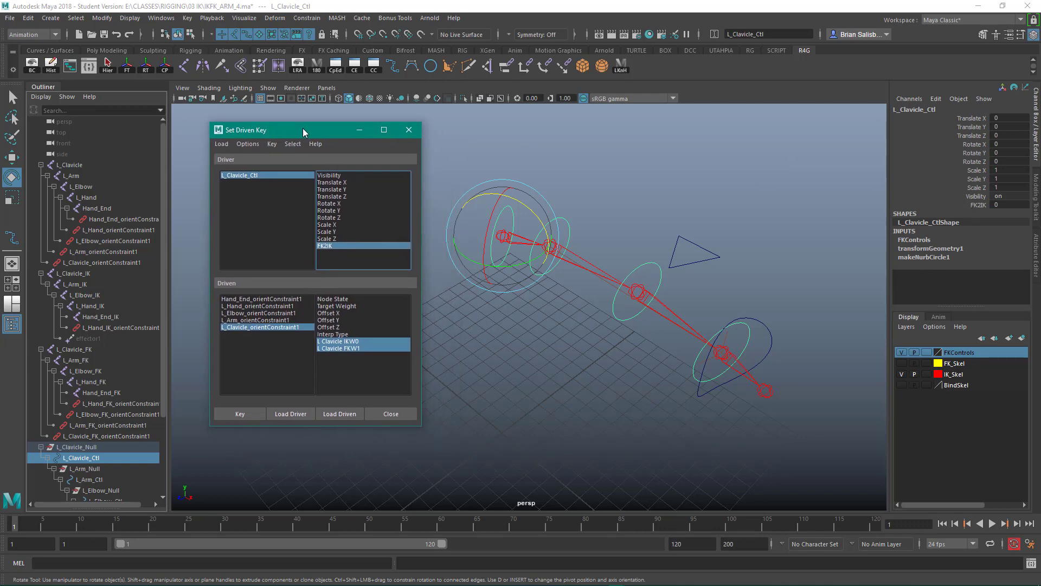
click(273, 326)
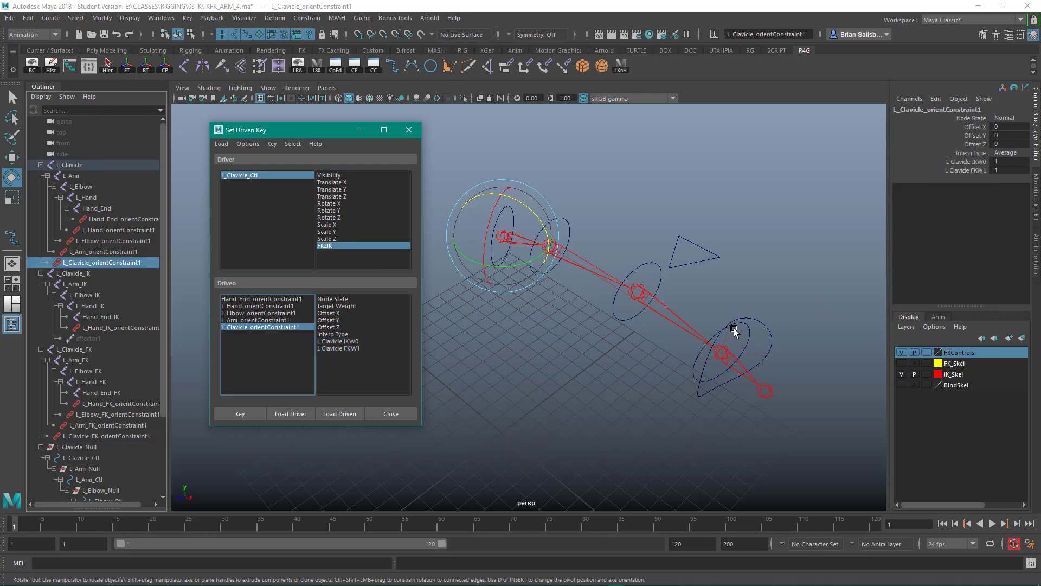
drag(340, 341, 355, 353)
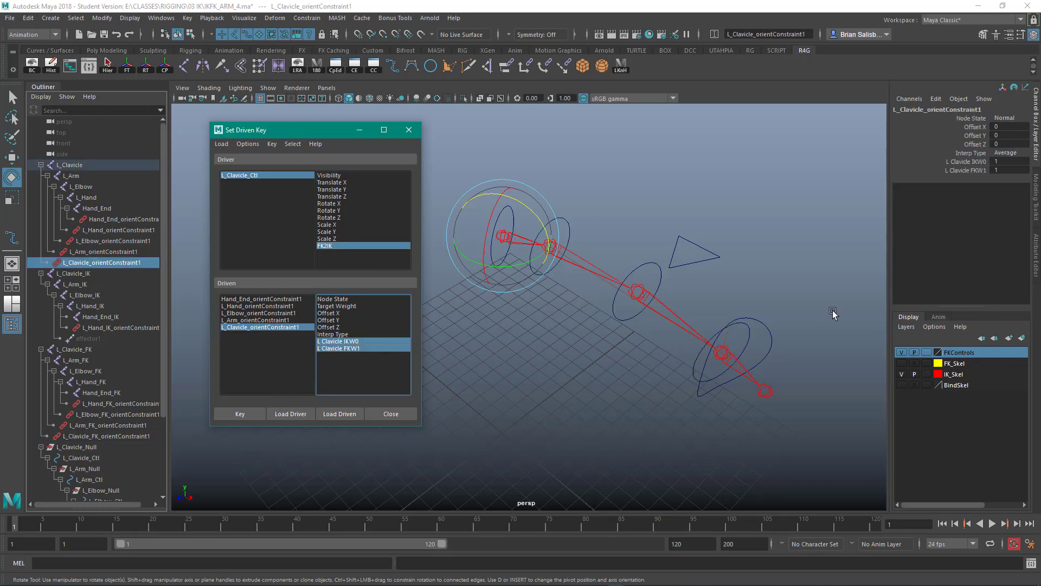
click(1012, 161)
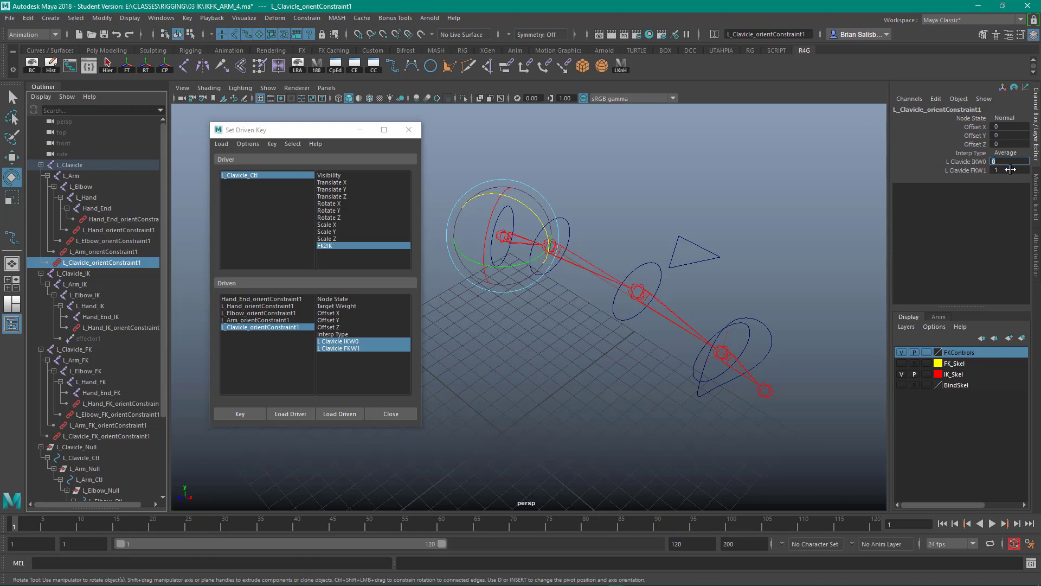
click(237, 414)
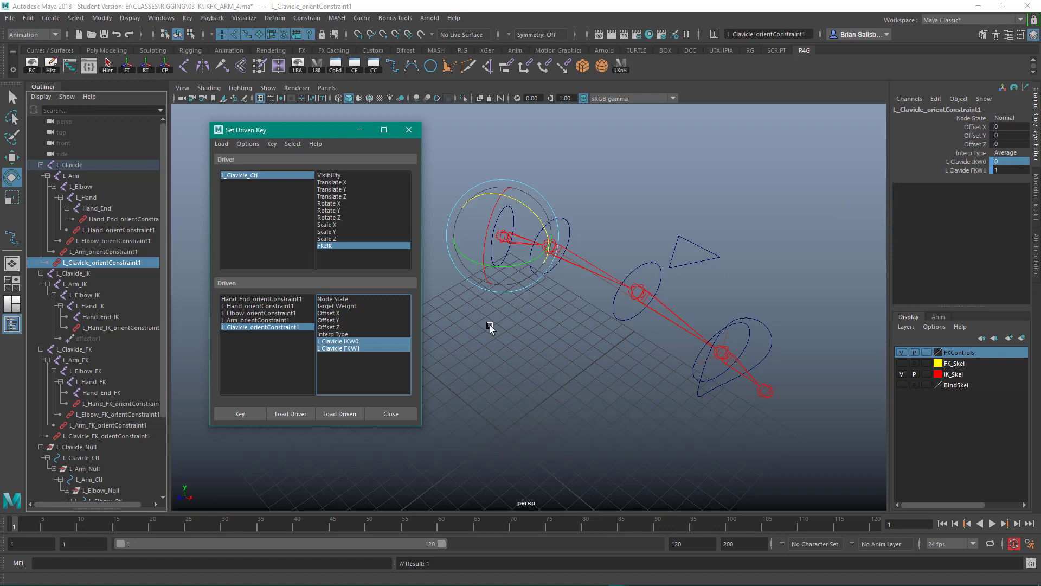
- Set L Arm IKW0 to 0 on L_Arm_orientConstraint1 and key its IK and FK weights against FK2IK
click(267, 321)
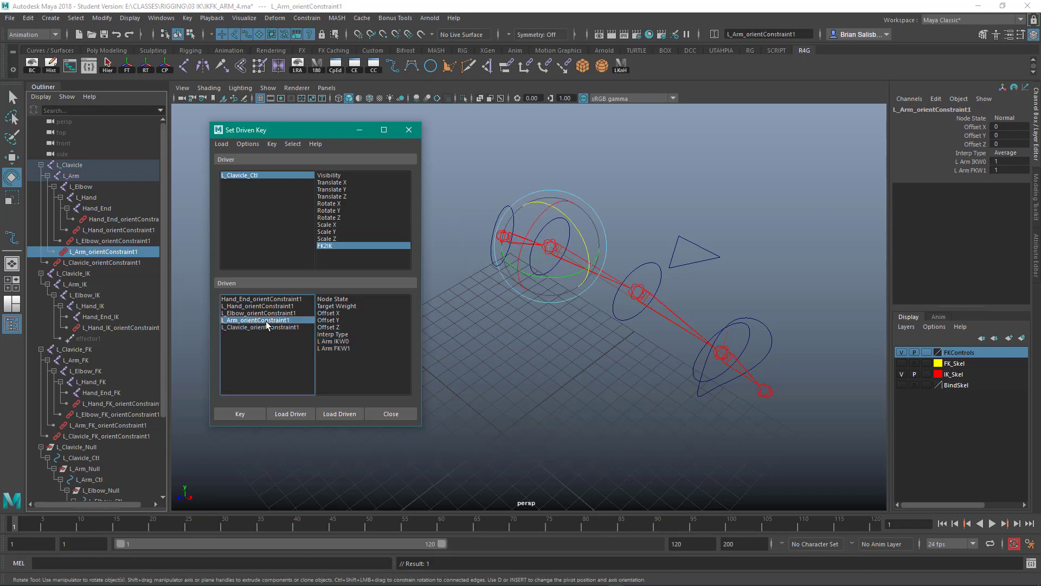
drag(353, 343, 347, 349)
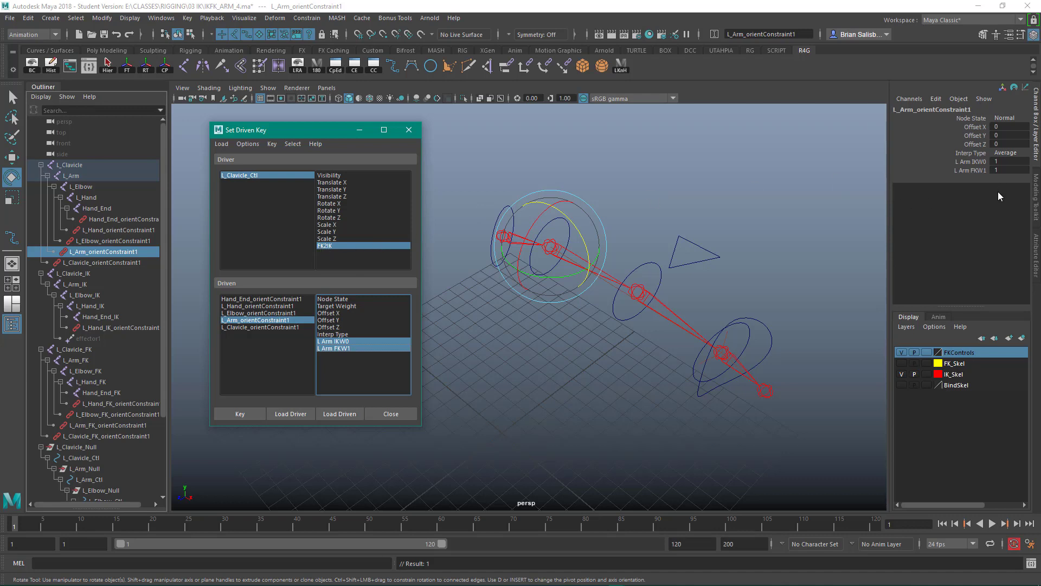
double_click(1009, 161)
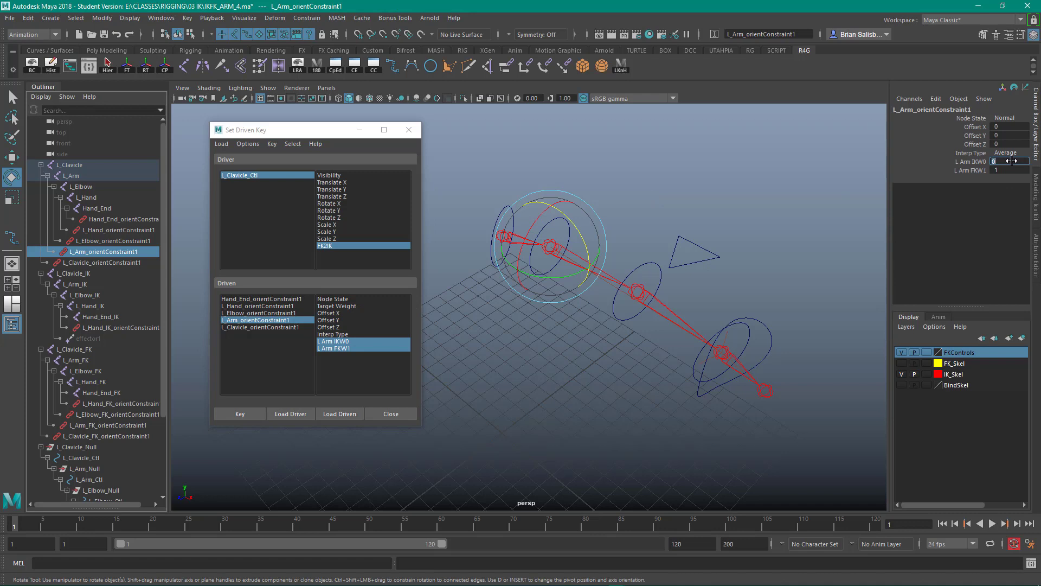
text(0)
key(Tab)
click(239, 414)
- Set L Elbow IKW0 to 0 on L_Elbow_orientConstraint1 and key its IK and FK weights against FK2IK
click(266, 314)
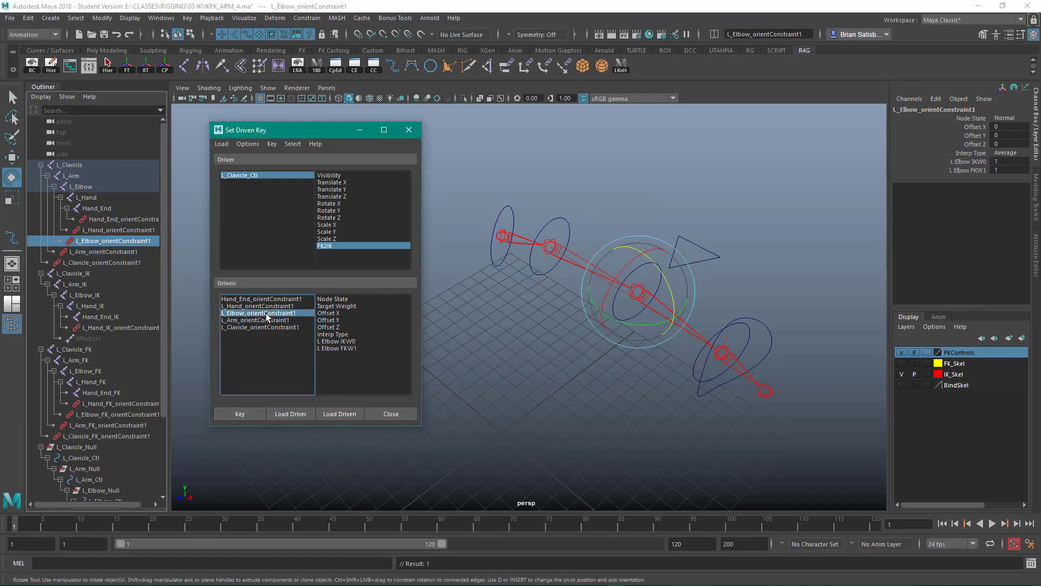
drag(334, 341, 347, 348)
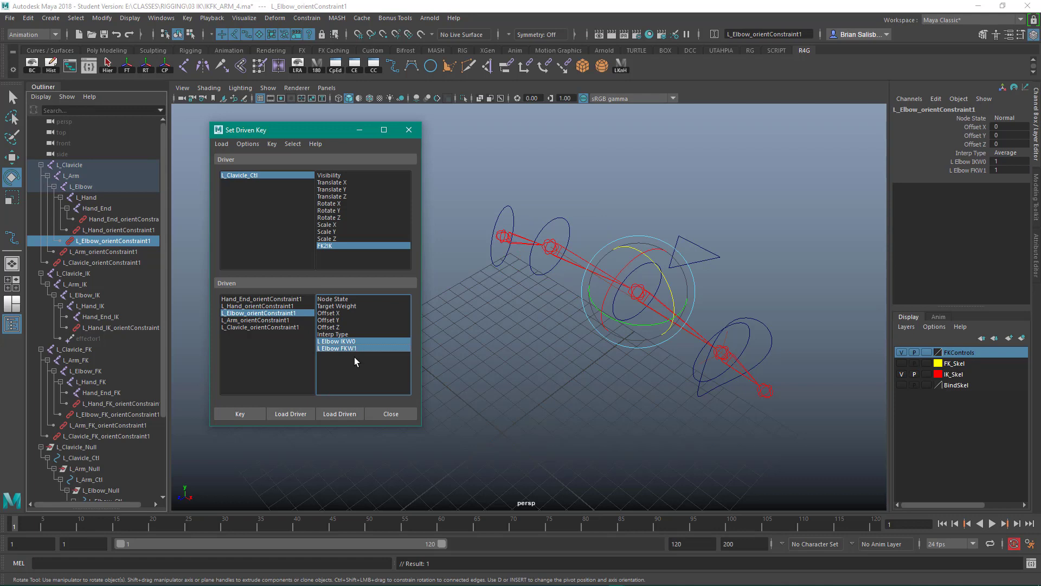
click(1012, 162)
text(0)
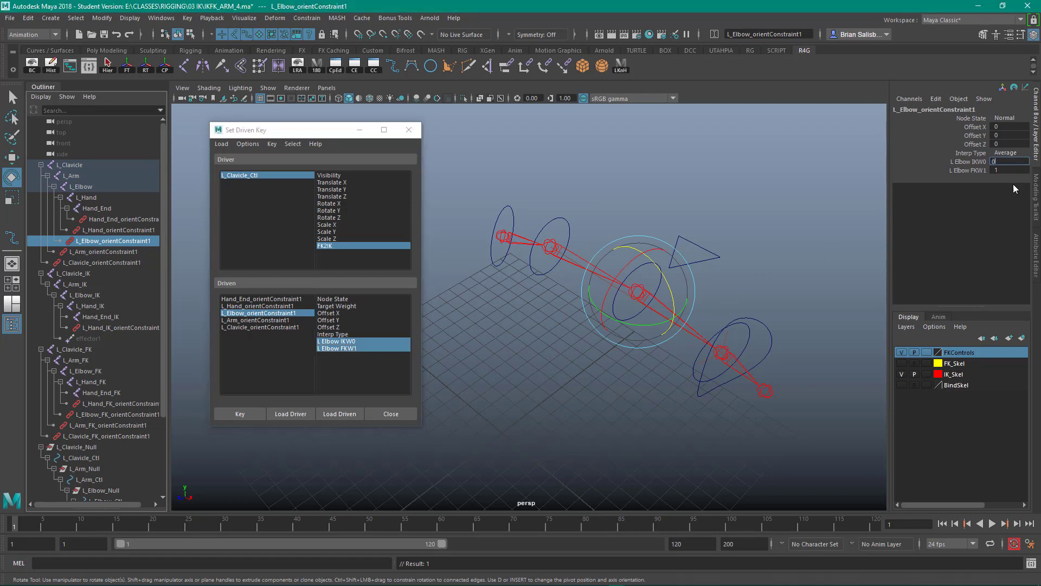
click(240, 414)
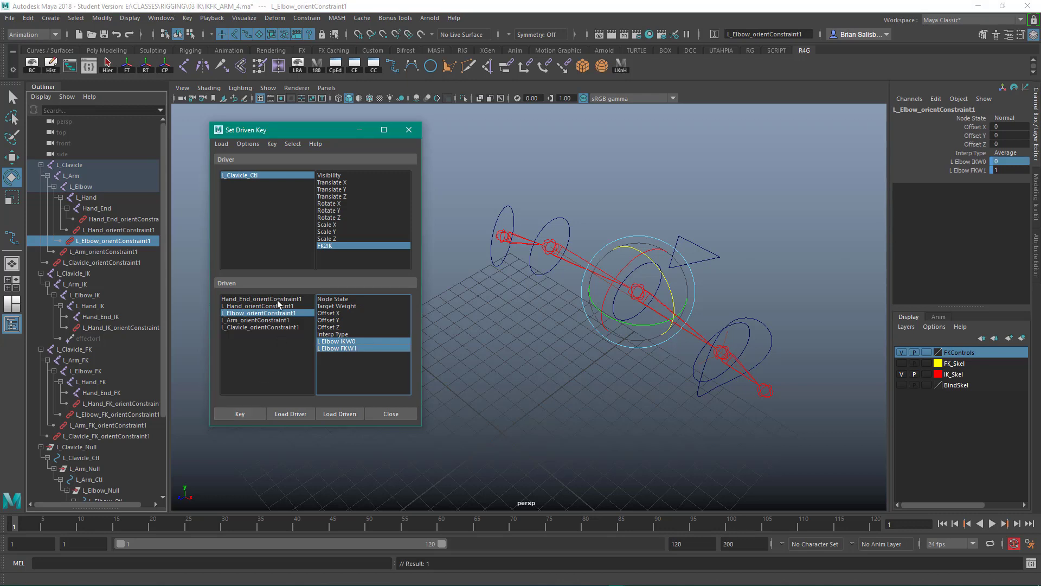
- Set L Hand IKW0 to 0 on L_Hand_orientConstraint1 and key its IK and FK weights against FK2IK
click(258, 305)
drag(339, 341, 341, 348)
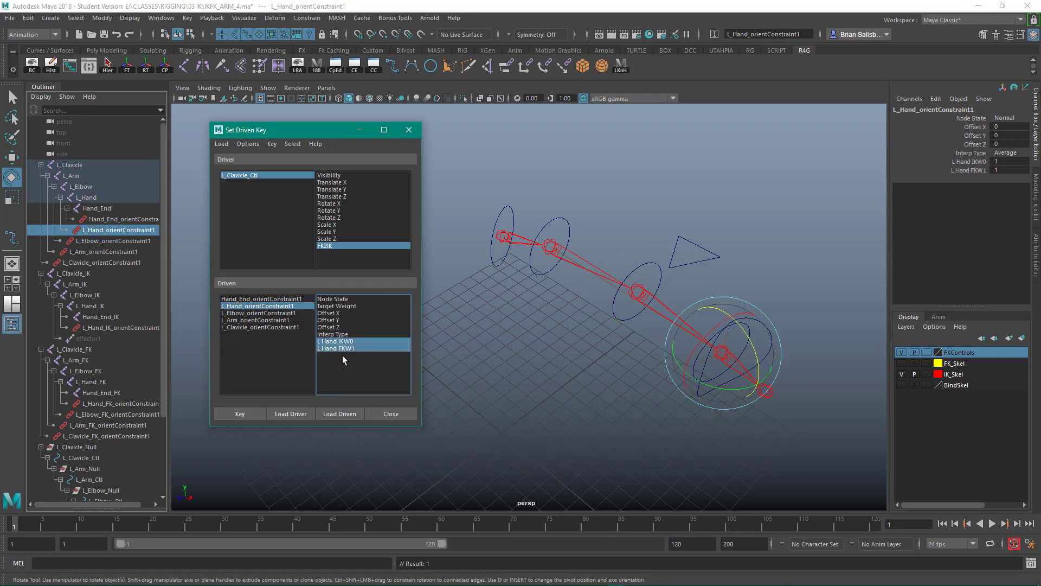
click(1002, 161)
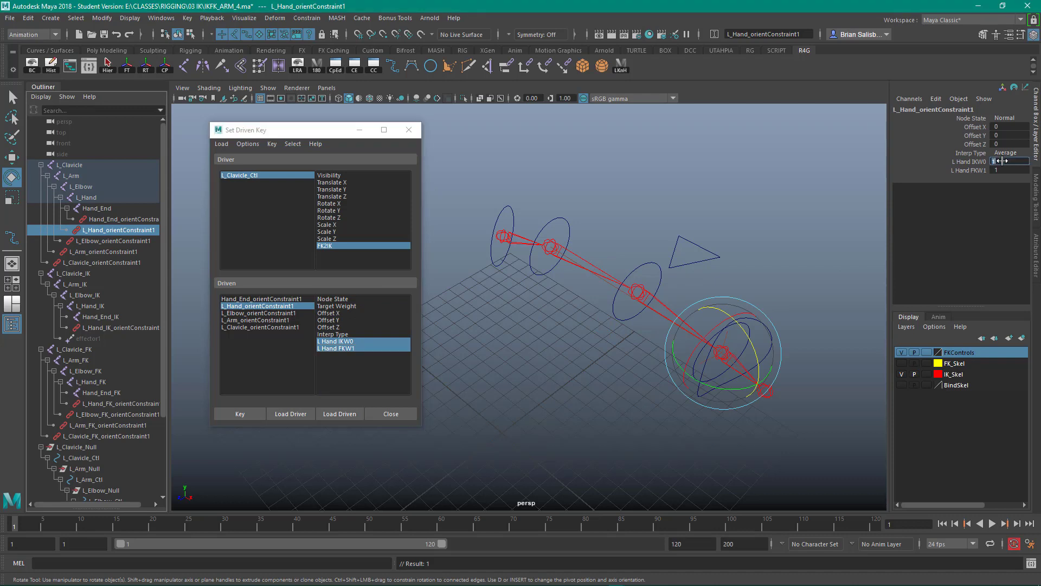
text(0)
key(Return)
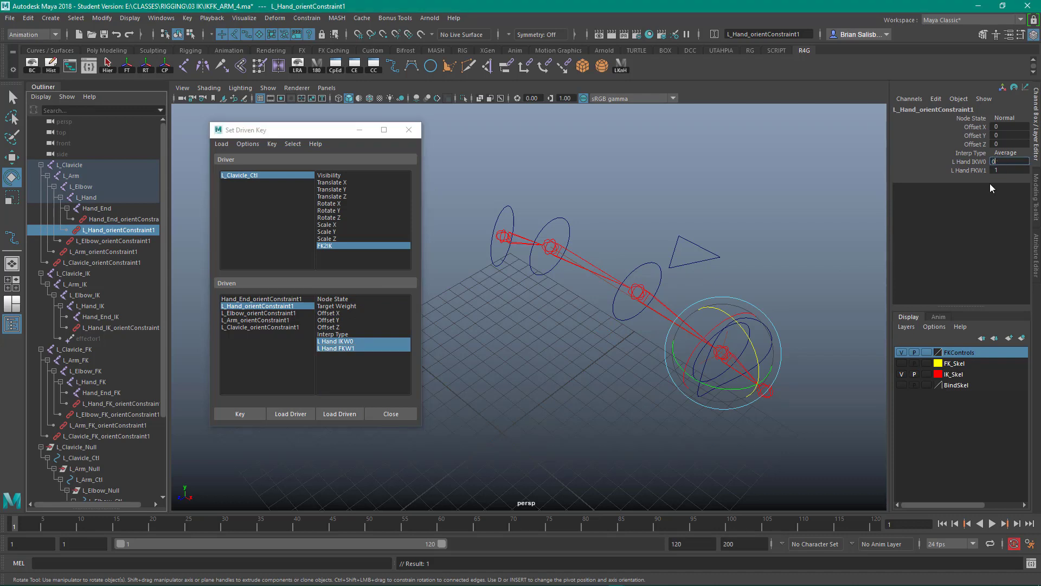
click(242, 413)
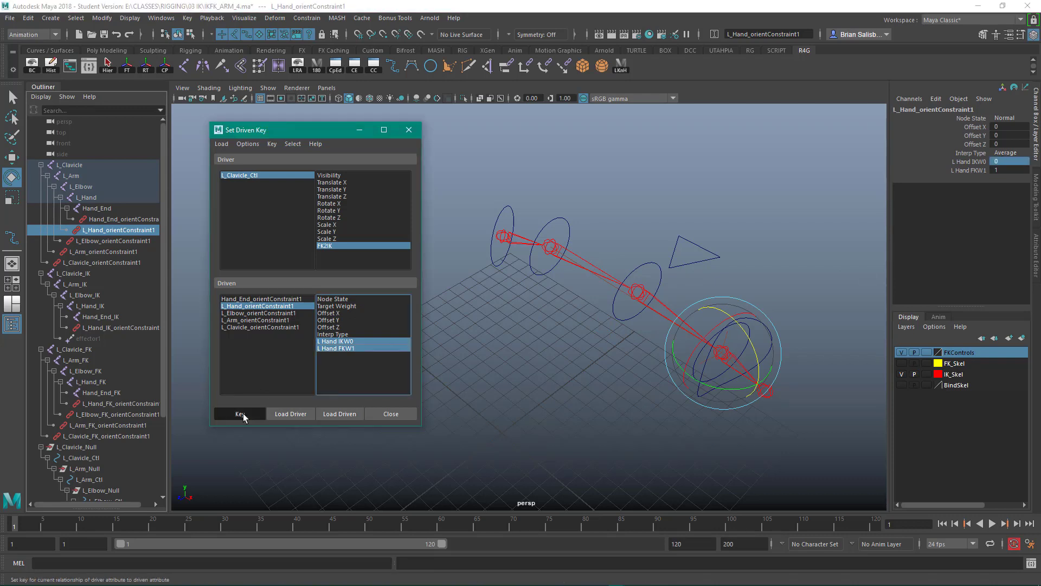
- Set Hand End IKW0 to 0 on Hand_End_orientConstraint1 and key its IK and FK weights against FK2IK
click(271, 299)
drag(359, 342, 357, 357)
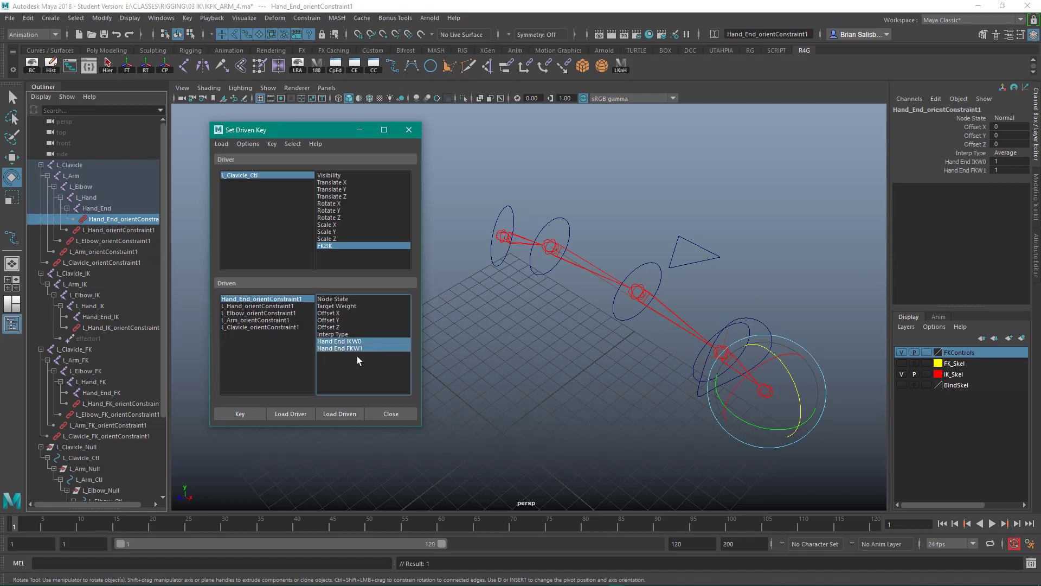
click(1006, 161)
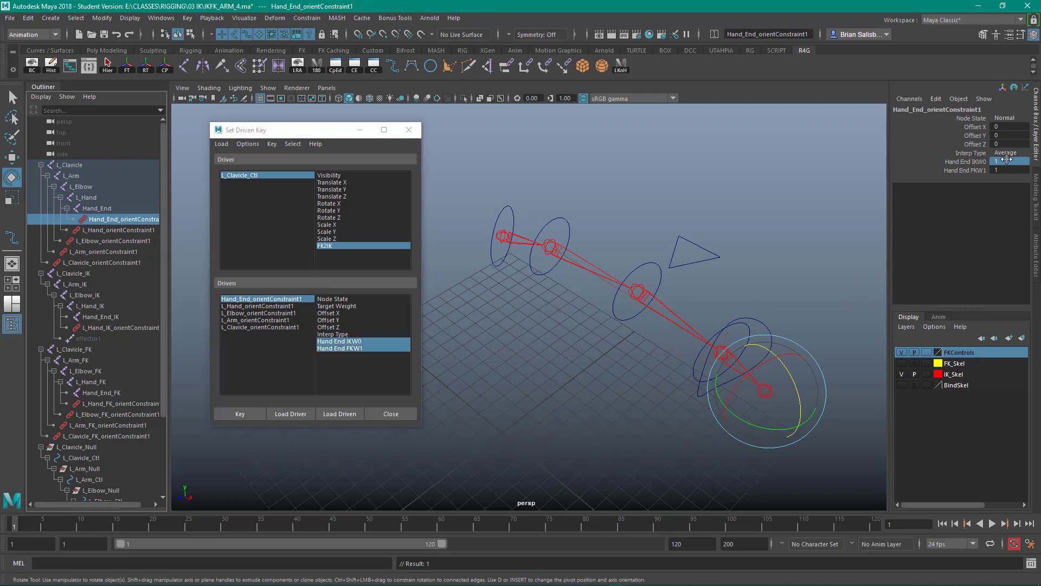
text(0)
click(246, 412)
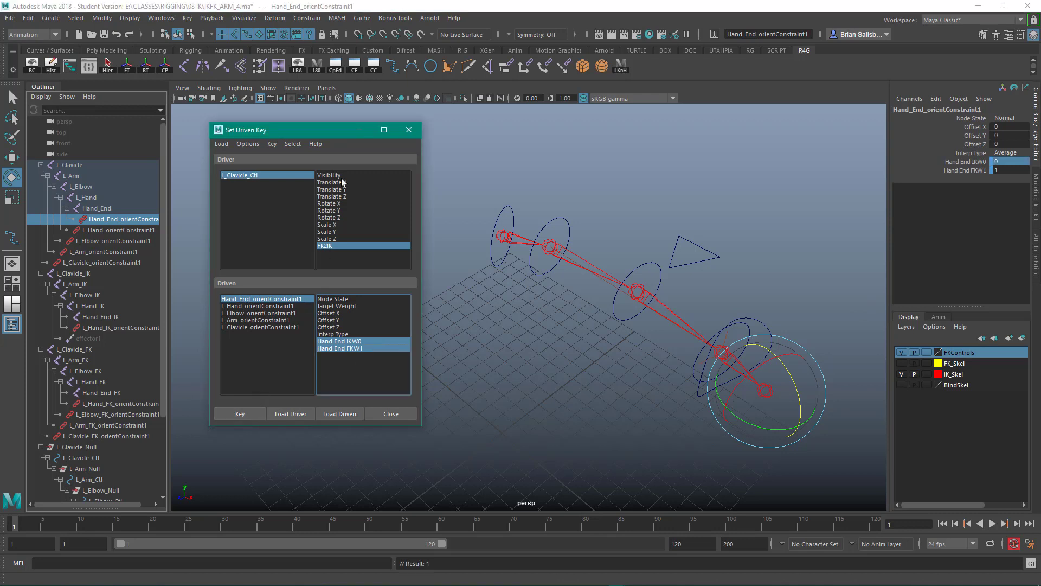
- Select the driver L_Clavicle_Ctl and set its FK2IK attribute to 10
click(261, 174)
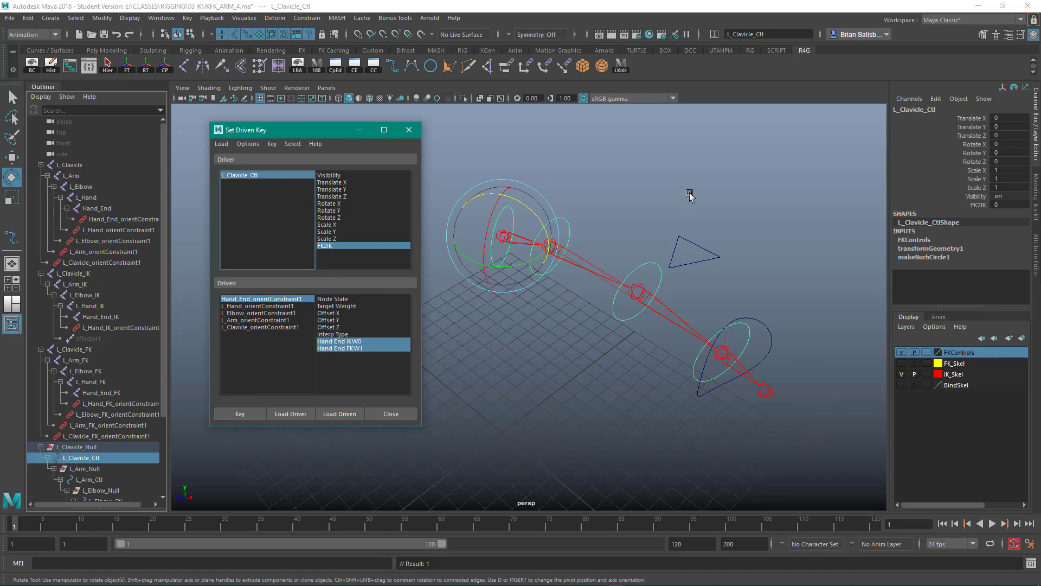
click(979, 205)
click(997, 205)
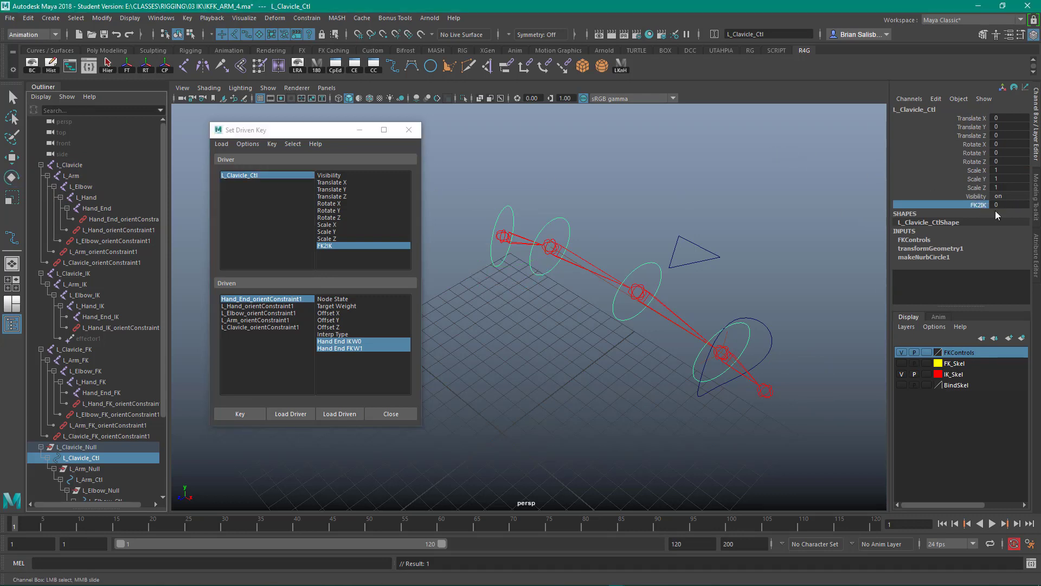
text(10)
key(Return)
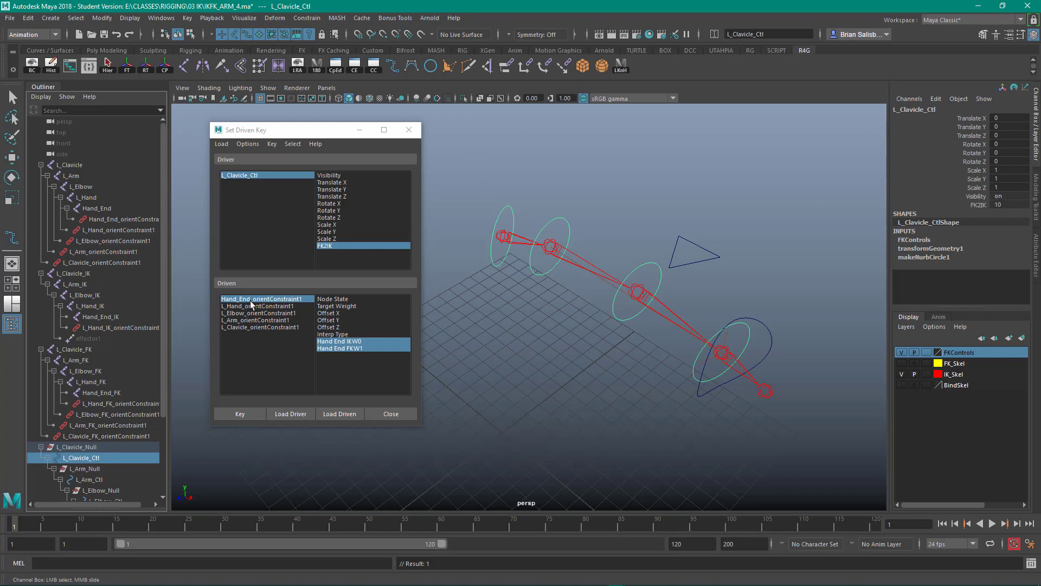
- Key Hand_End_orientConstraint1 for FK2IK at 10 with Hand End IKW0 set to 1 and Hand End FKW1 set to 0
click(270, 302)
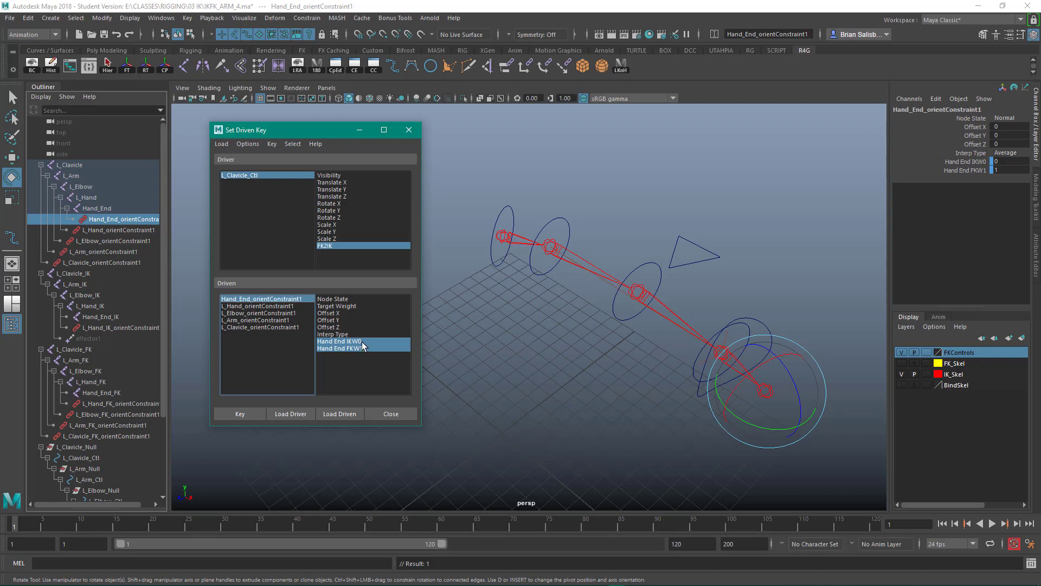
click(1013, 161)
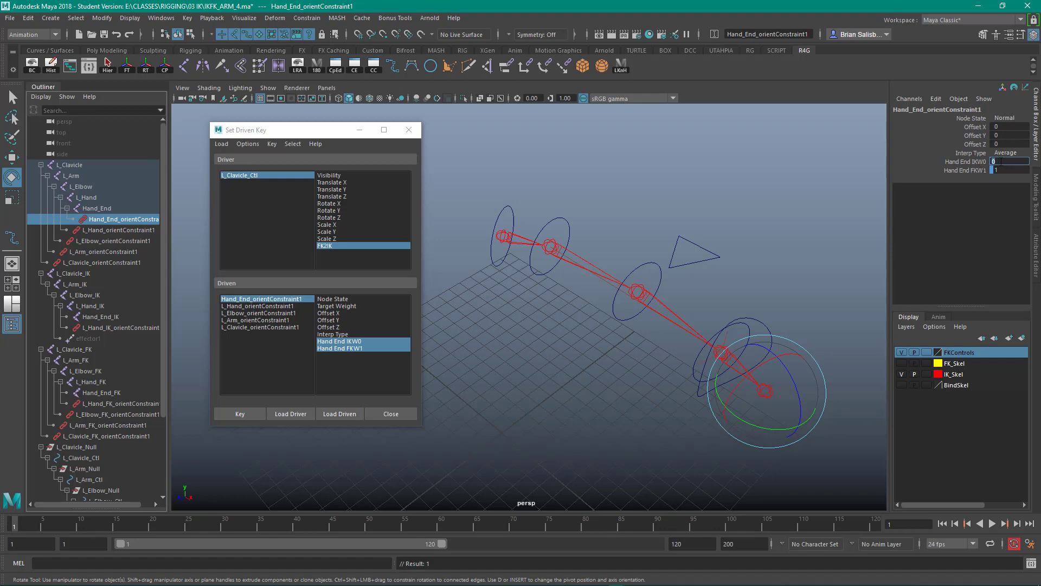
text(1)
click(1009, 170)
text(0)
click(235, 414)
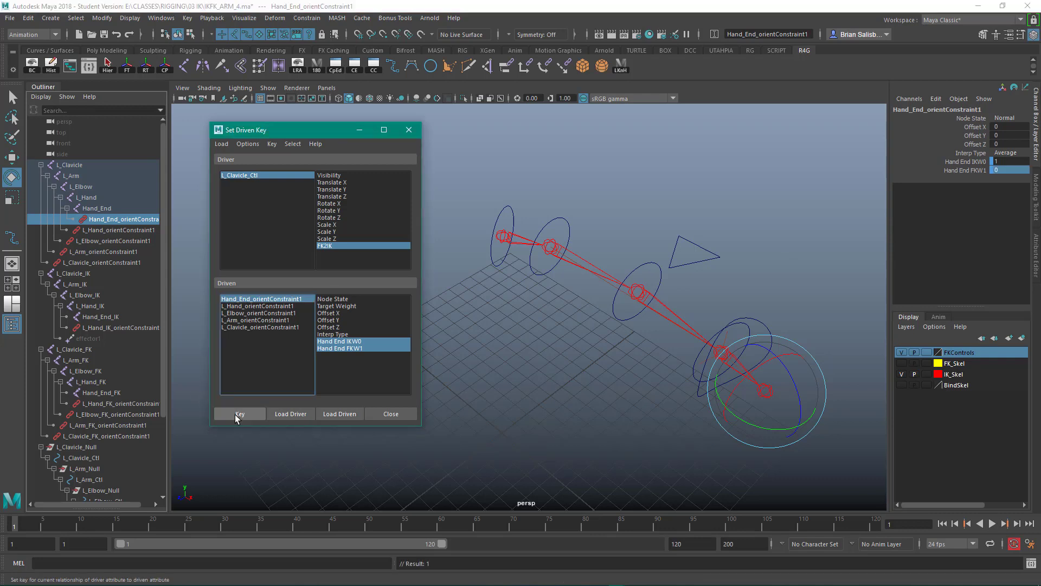
- Key L_Hand_orientConstraint1 for FK2IK at 10 with L Hand IKW0 set to 1 and L Hand FKW1 set to 0
click(259, 306)
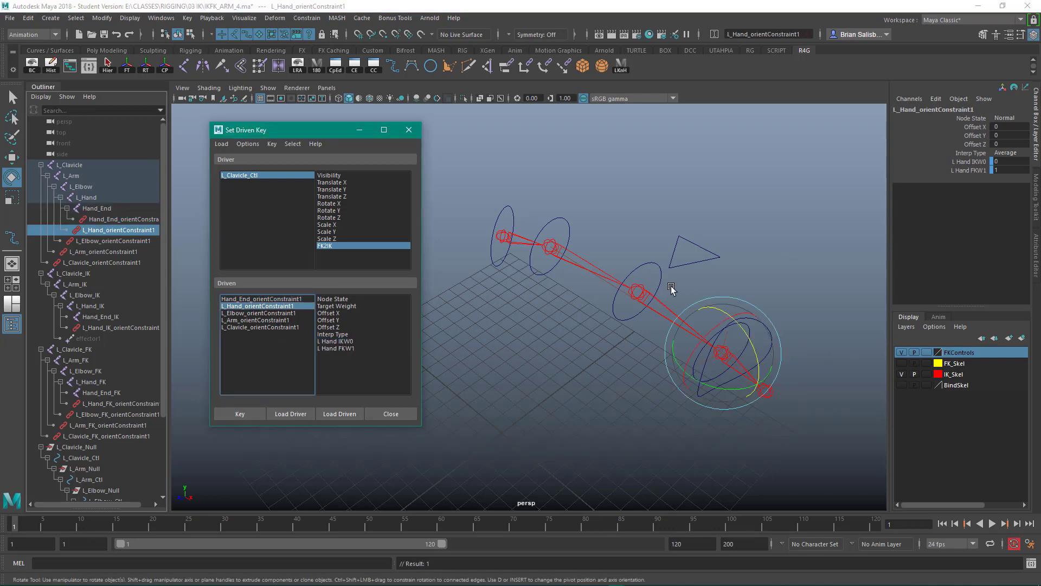
click(1010, 161)
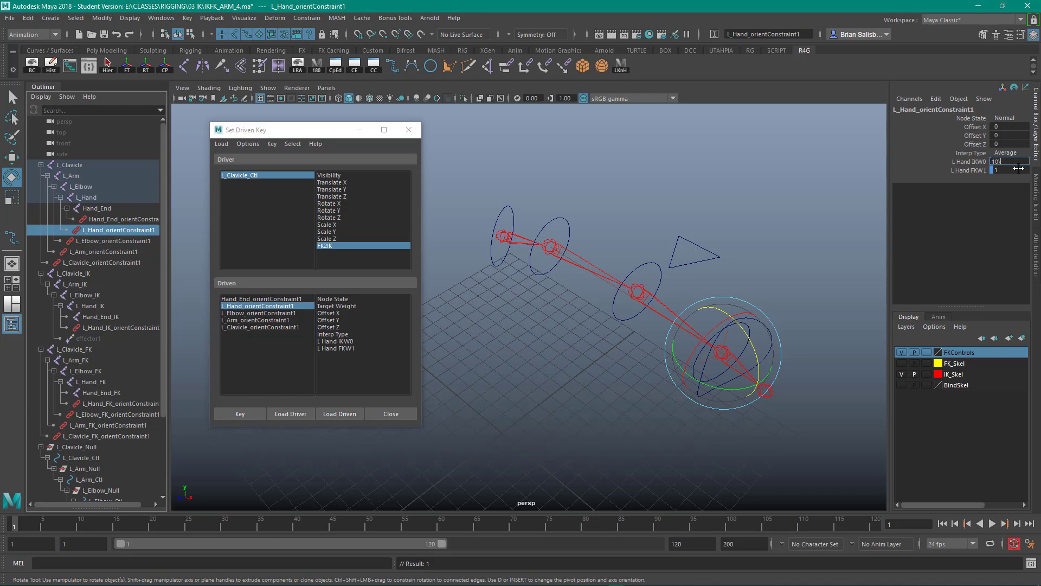
click(1018, 168)
text(0)
click(1002, 161)
text(1)
click(1006, 169)
click(243, 412)
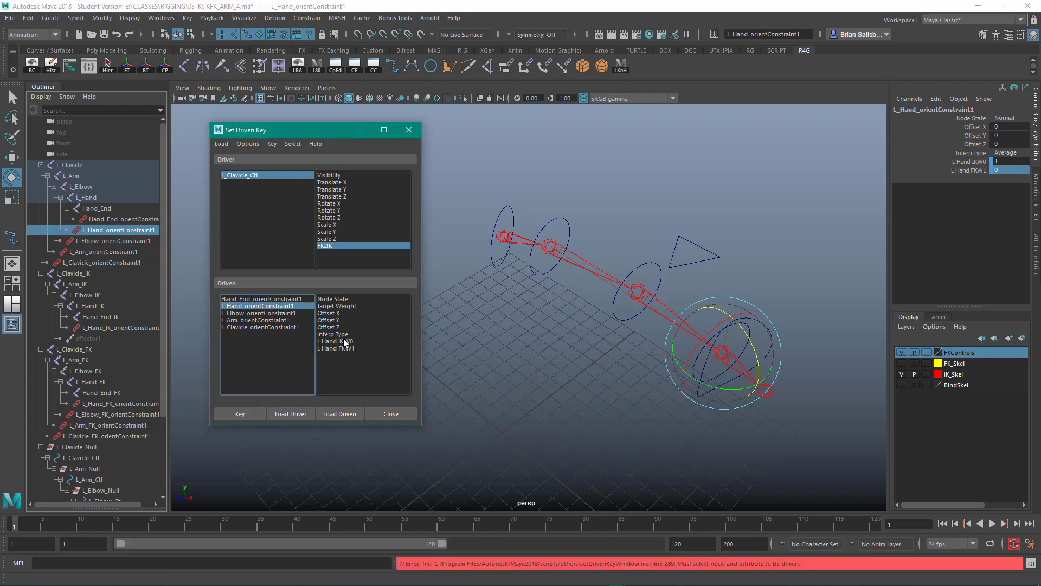
drag(344, 342, 345, 349)
click(246, 415)
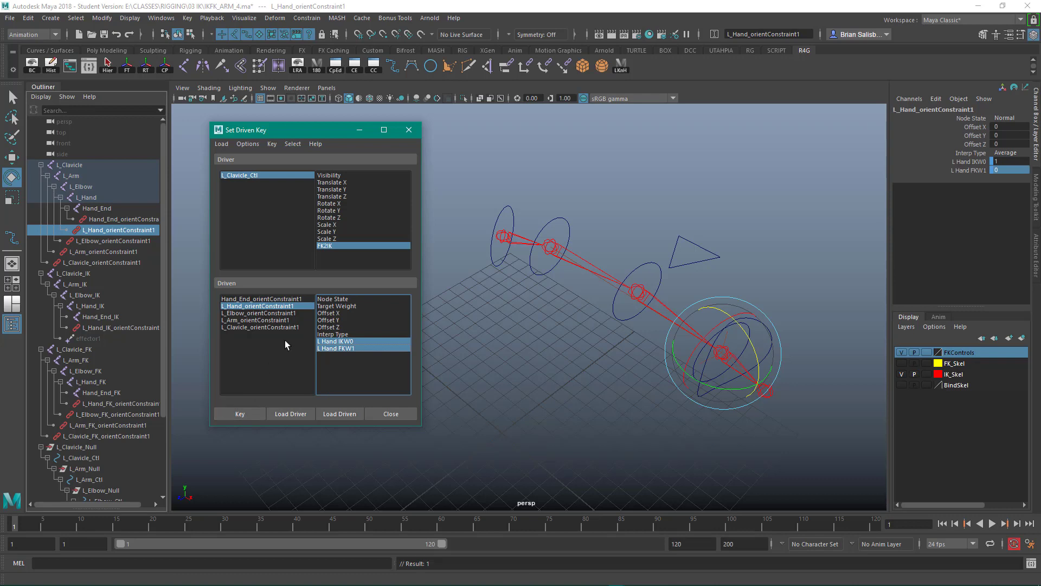
- Key L_Elbow_orientConstraint1 for FK2IK at 10 with L Elbow IKW0 set to 1 and L Elbow FKW1 set to 0
click(284, 312)
drag(359, 341, 353, 353)
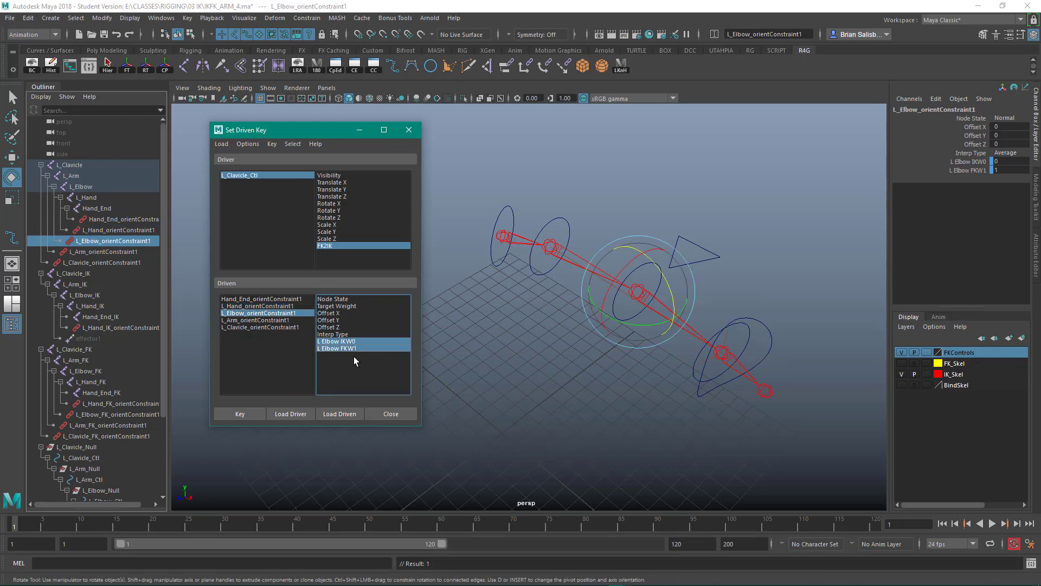
click(1005, 161)
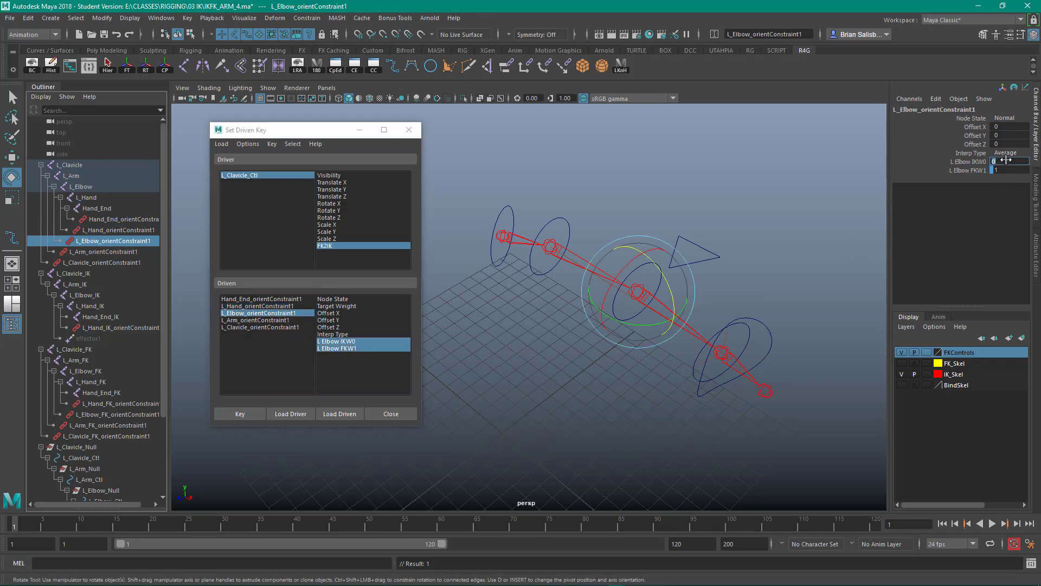
text(1)
click(1013, 170)
click(245, 414)
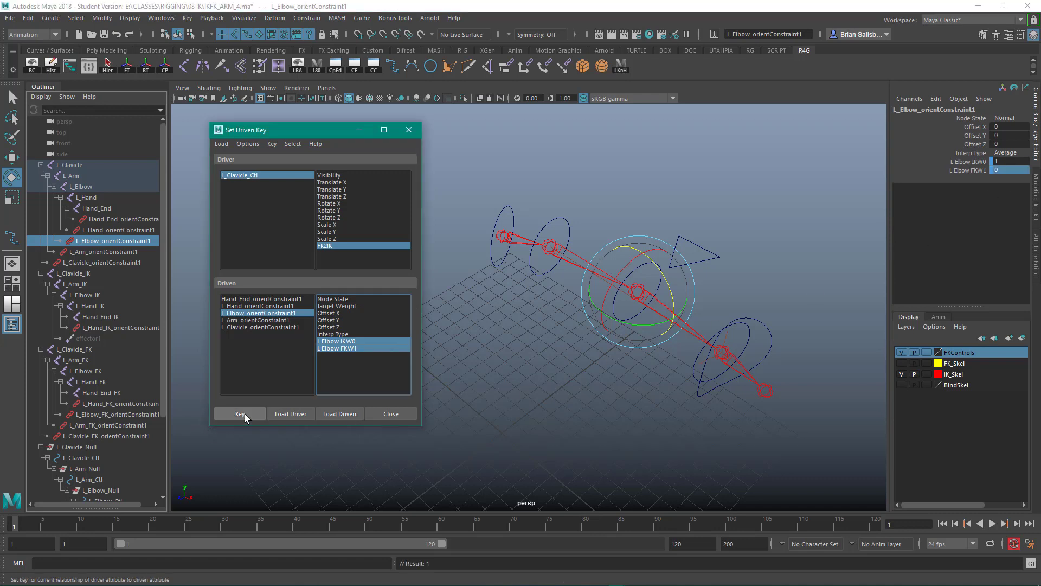
- Key L_Arm_orientConstraint1 for FK2IK at 10 with L Arm IKW0 set to 1 and L Arm FKW1 set to 0
click(280, 319)
drag(358, 341, 356, 350)
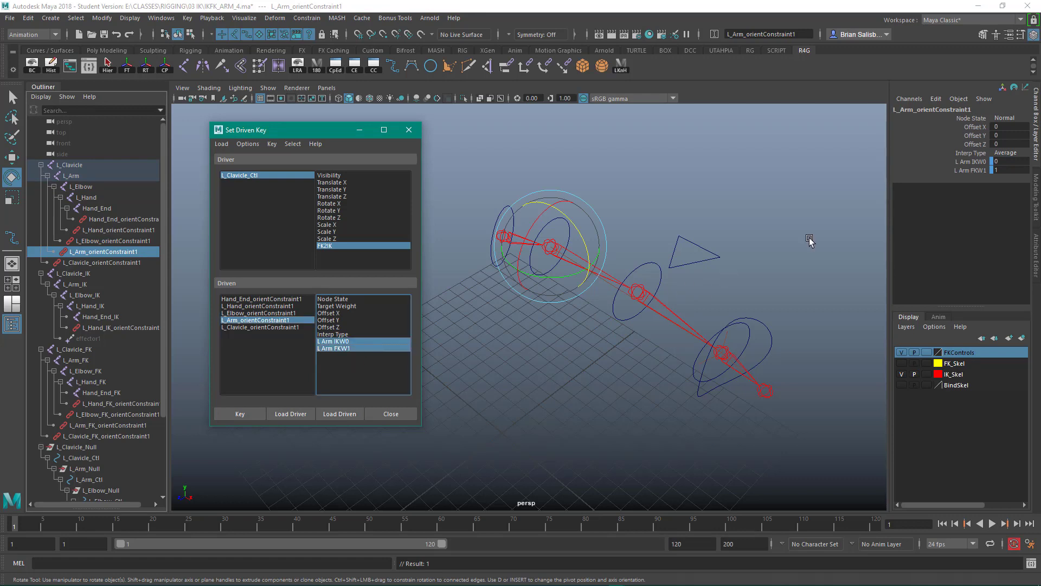
click(1013, 161)
text(1)
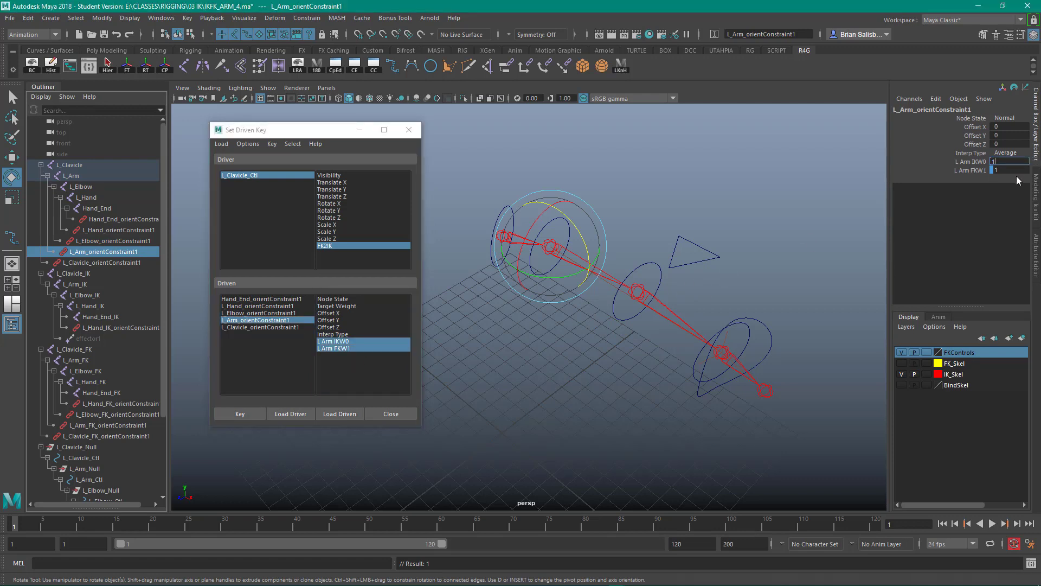
click(1009, 170)
text(0)
click(230, 412)
- Key L_Clavicle_orientConstraint1 for FK2IK at 10 with L Clavicle IKW0 set to 1 and L Clavicle FKW1 set to 0, and close Set Driven Key
click(259, 327)
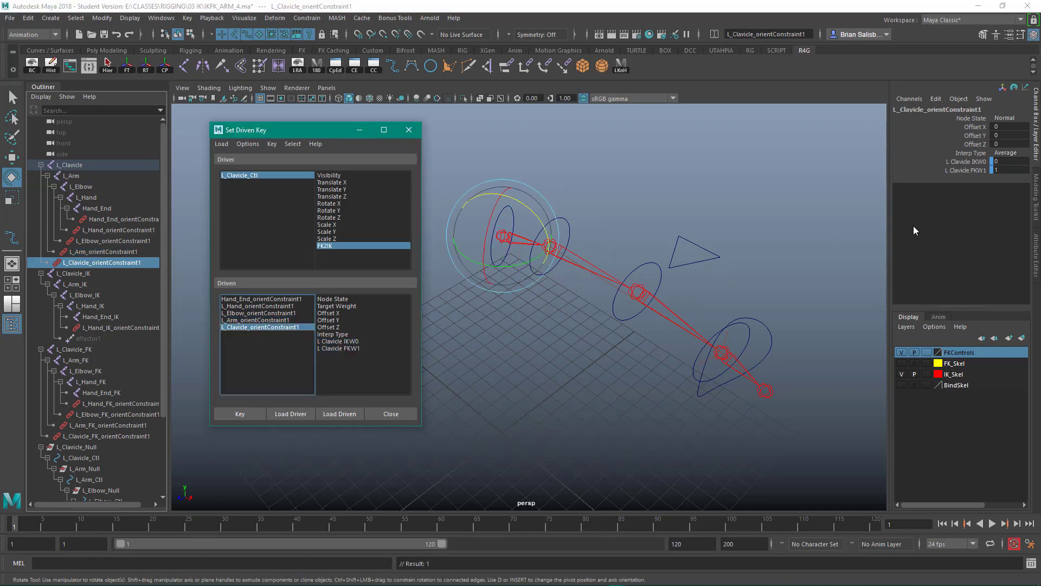
click(1007, 162)
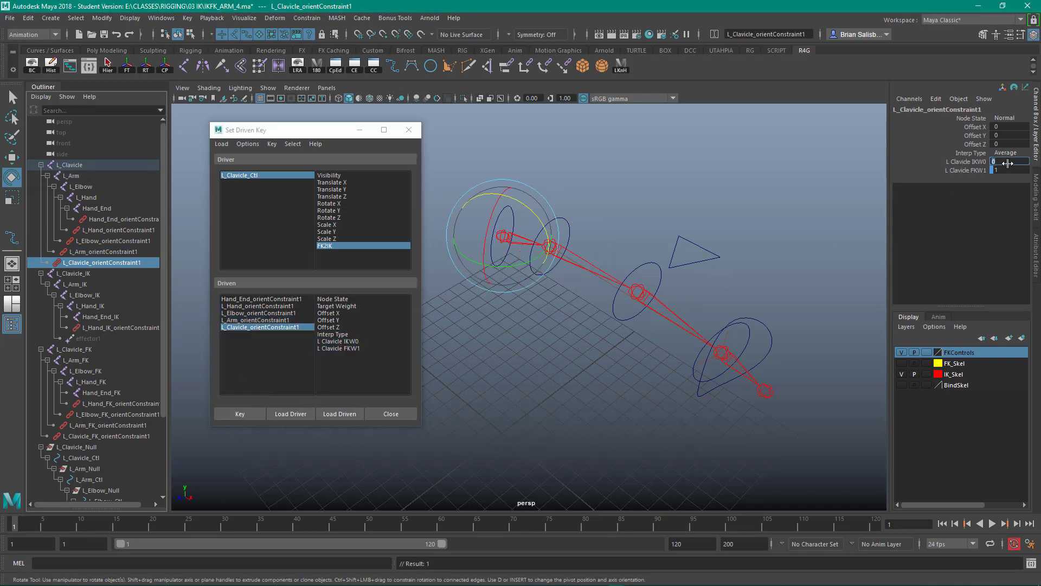
text(1)
click(1007, 169)
text(0)
click(243, 414)
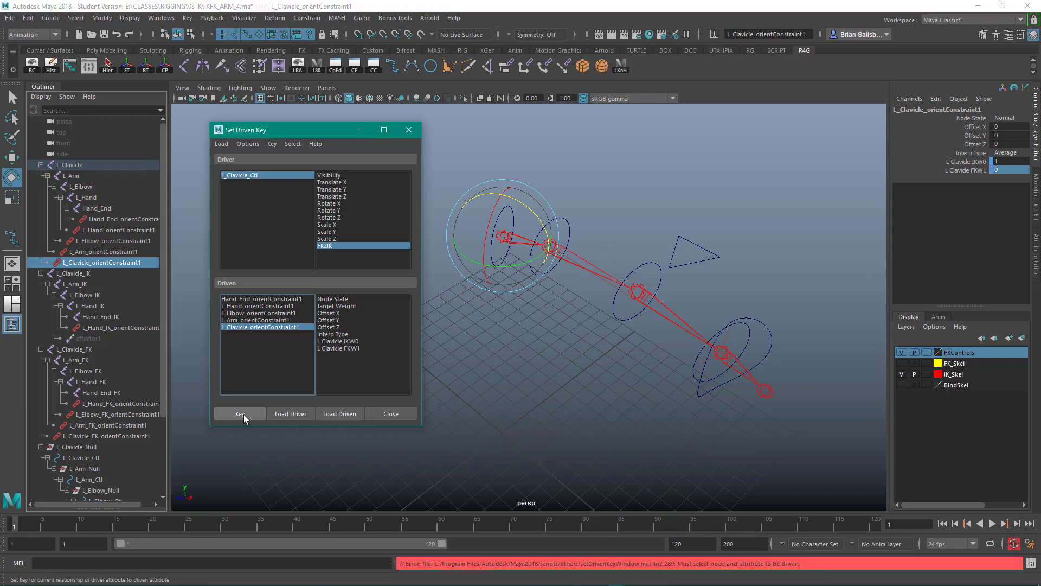
drag(341, 341, 342, 348)
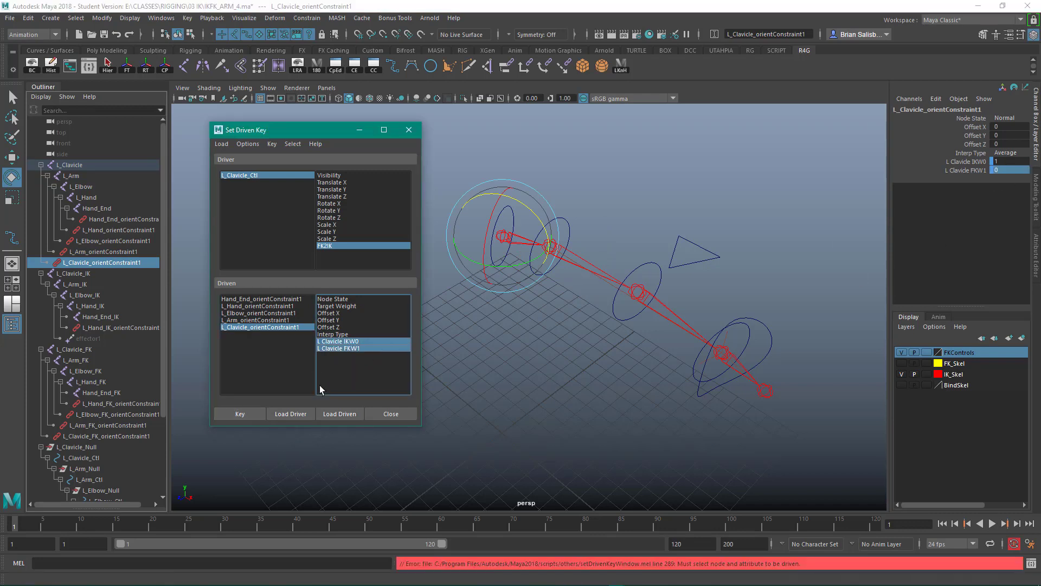
click(246, 414)
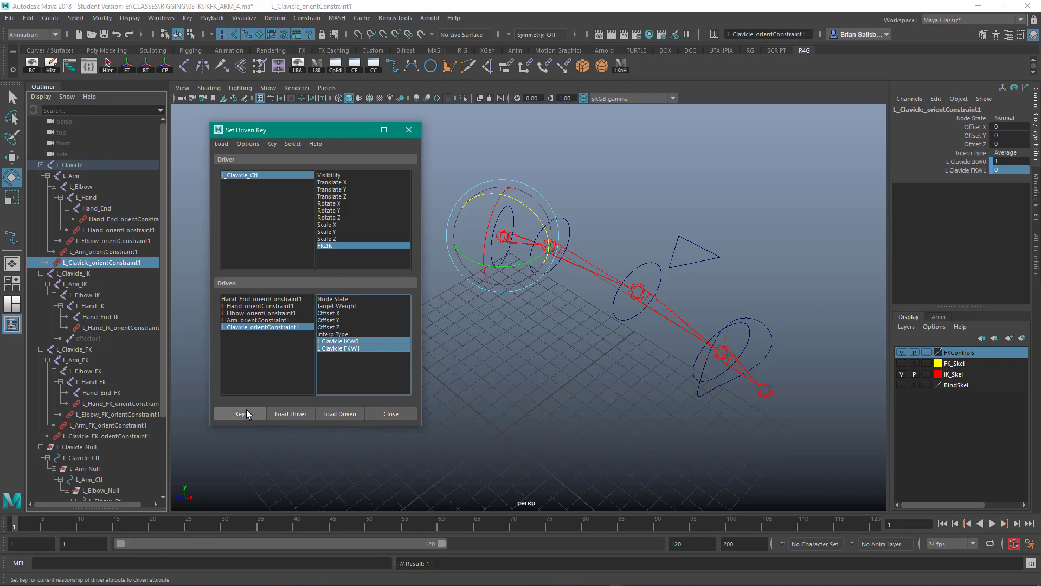
click(391, 414)
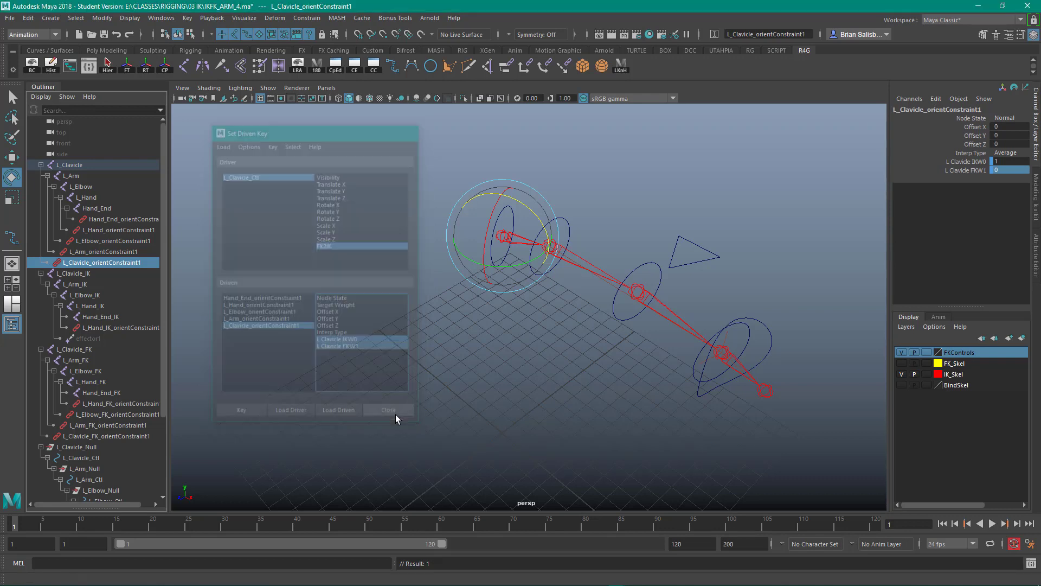
- Select L_Clavicle_Ctl and lower its FK2IK attribute to 0
alt+drag(466, 418, 469, 360)
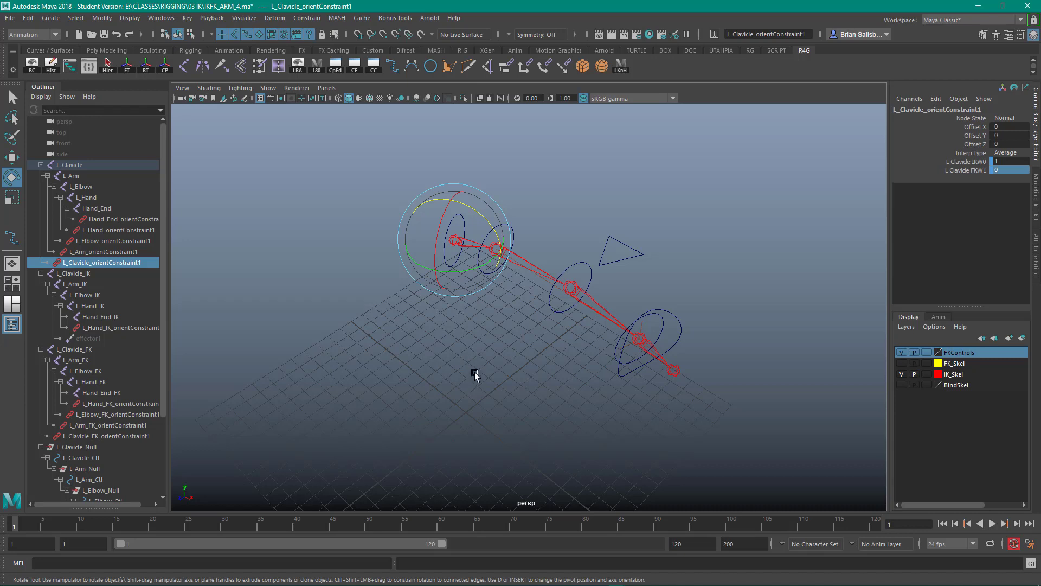
click(597, 175)
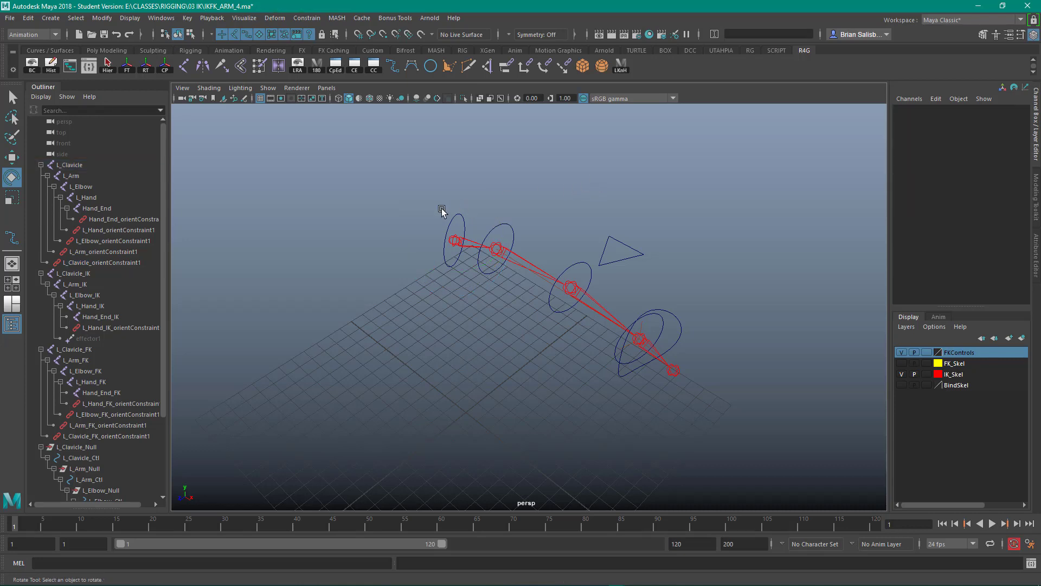
drag(426, 205, 480, 224)
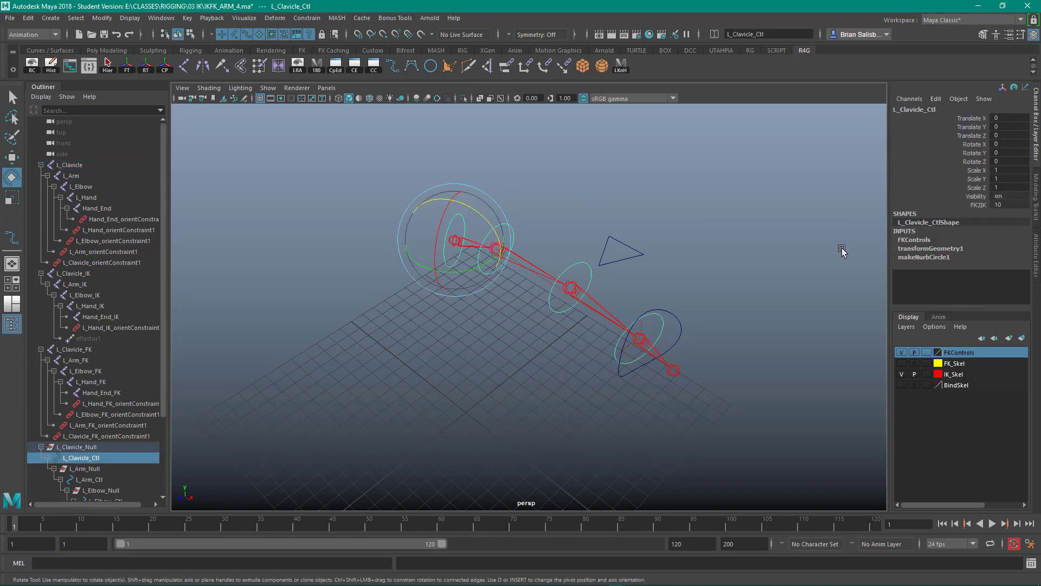
click(977, 204)
middle_drag(849, 190, 747, 181)
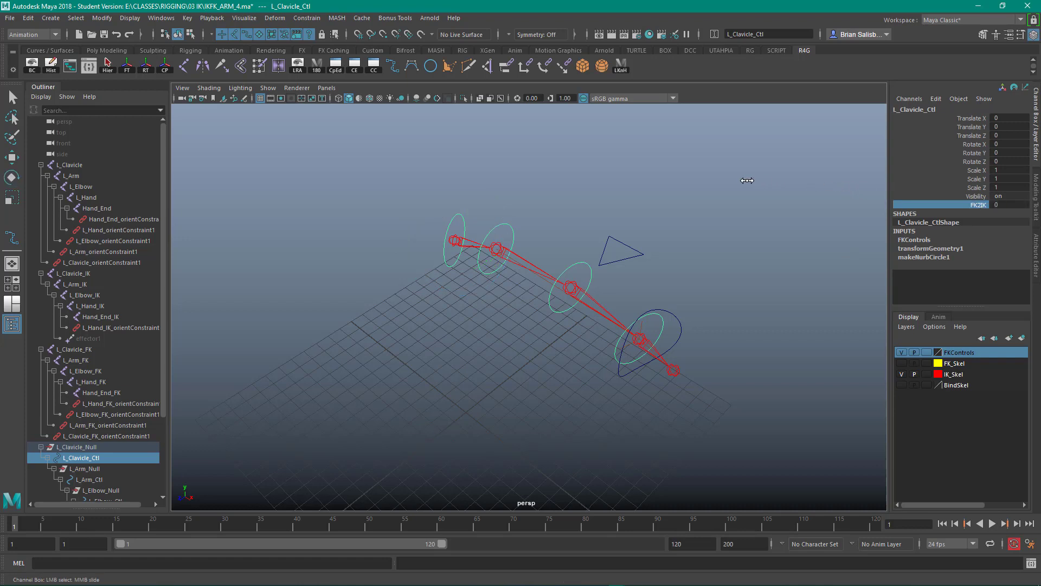
- Make the FK_Skel and BindSkel display layers visible alongside the IK skeleton
click(508, 154)
key(e)
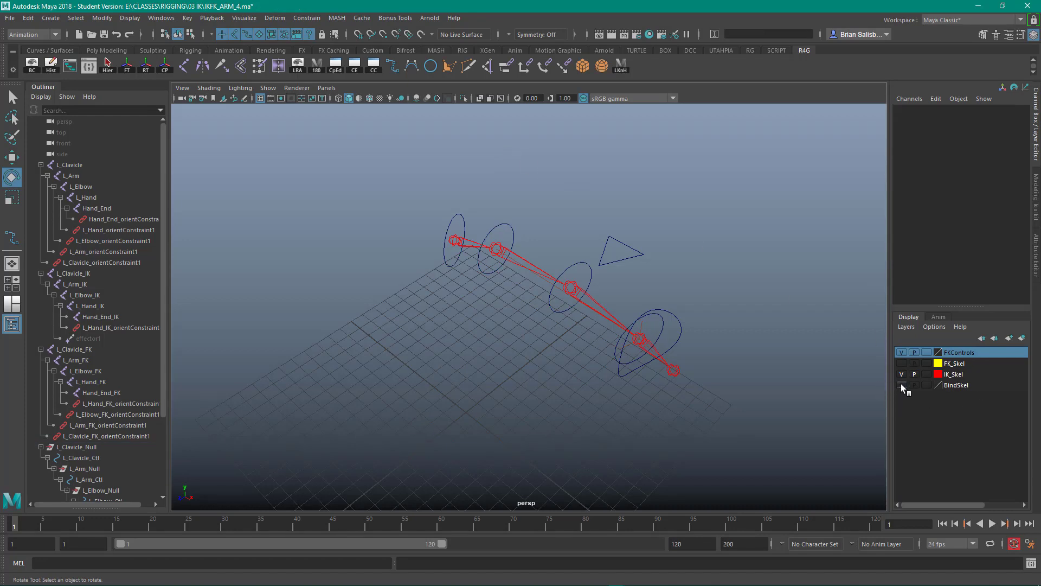
click(902, 363)
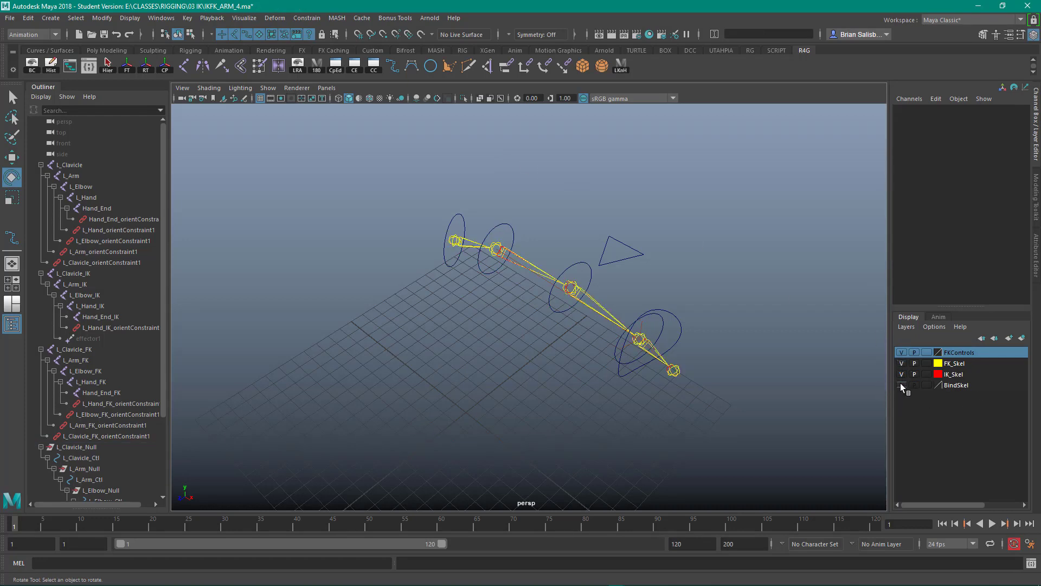
click(901, 385)
- Rotate L_Clavicle_Ctl about -39 degrees in Y to pose the FK arm away from the IK arm
drag(432, 198, 471, 219)
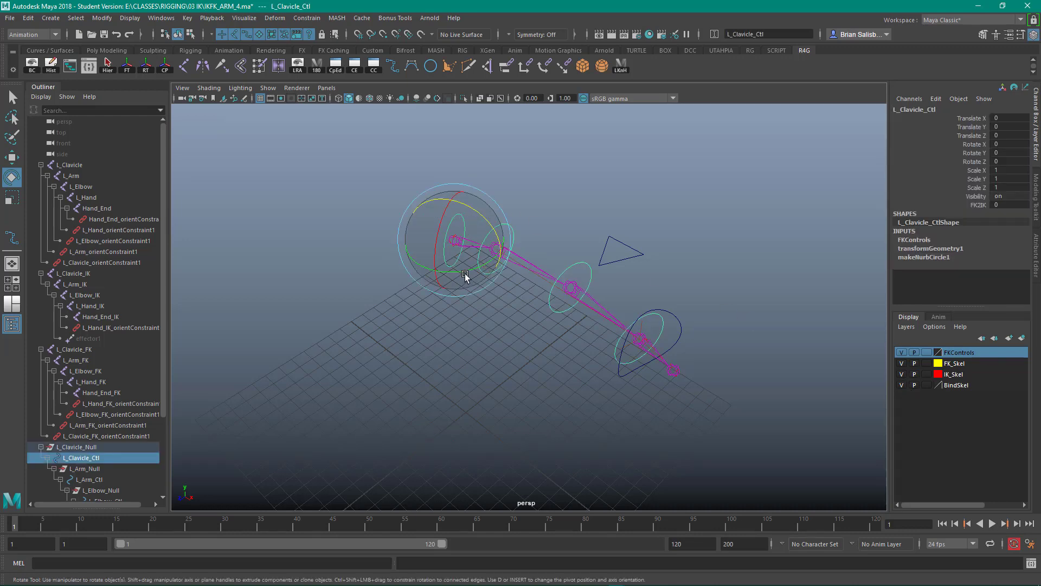
mouse_move(466, 269)
mouse_down()
mouse_move(427, 259)
mouse_move(445, 266)
mouse_up()
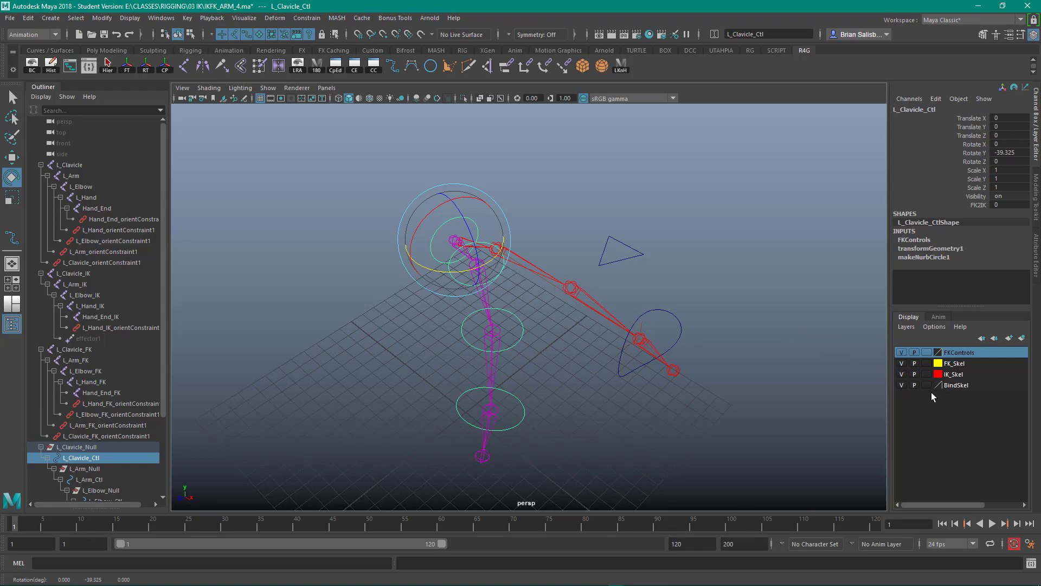
click(902, 384)
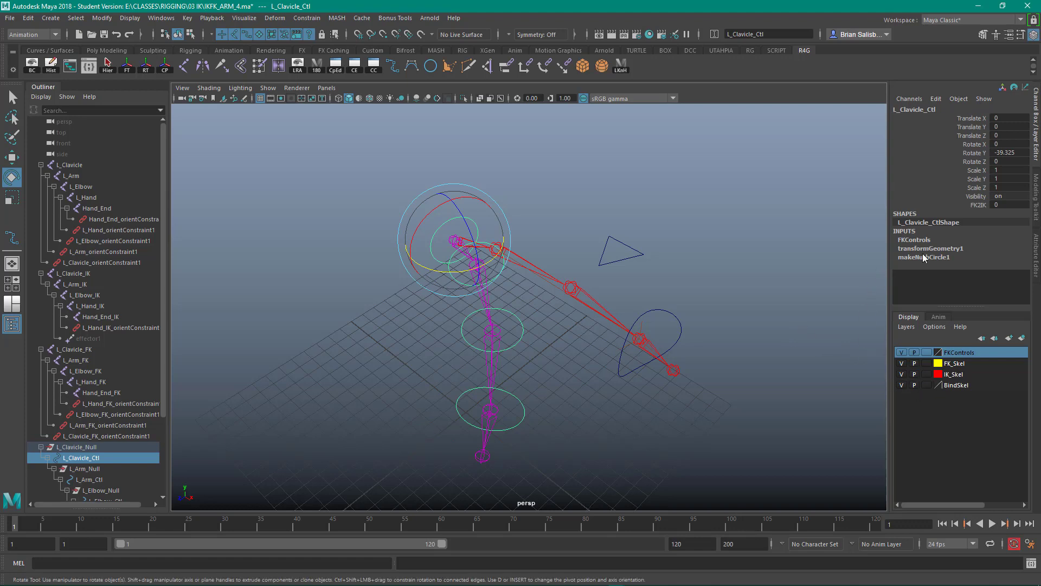
- Test the switch by scrubbing FK2IK on L_Clavicle_Ctl from FK up to 10 for full IK
click(979, 205)
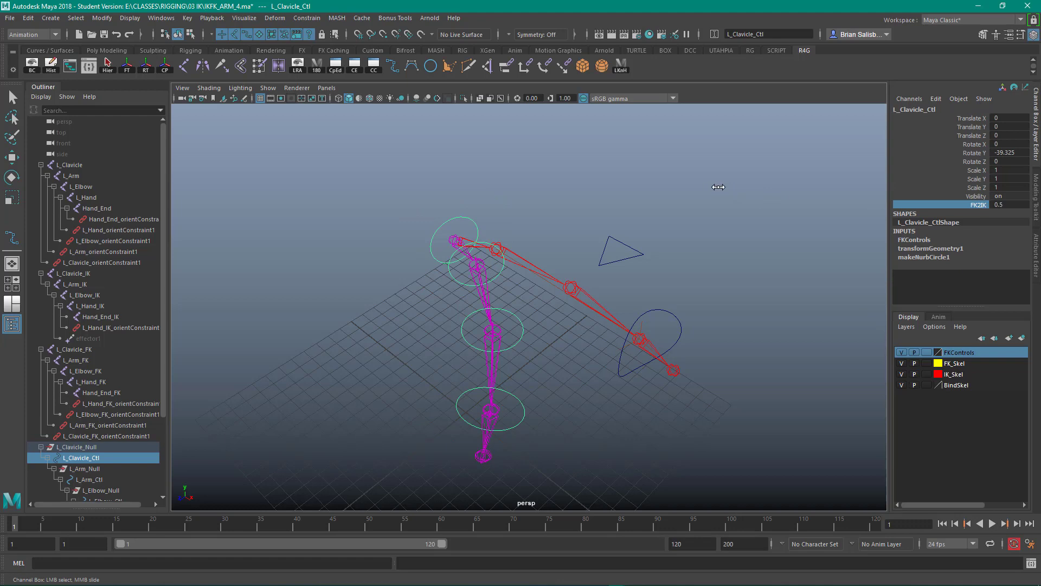
mouse_move(719, 188)
middle_down()
mouse_move(743, 181)
mouse_move(714, 176)
mouse_move(751, 174)
mouse_move(706, 171)
middle_up()
middle_drag(708, 170, 774, 168)
- Move L_Hand_IK_Ctl upward by about 1.8 in Y and raise the pole vector control L_Arm_PVC by about 2.3 in Y
click(671, 322)
key(e)
key(w)
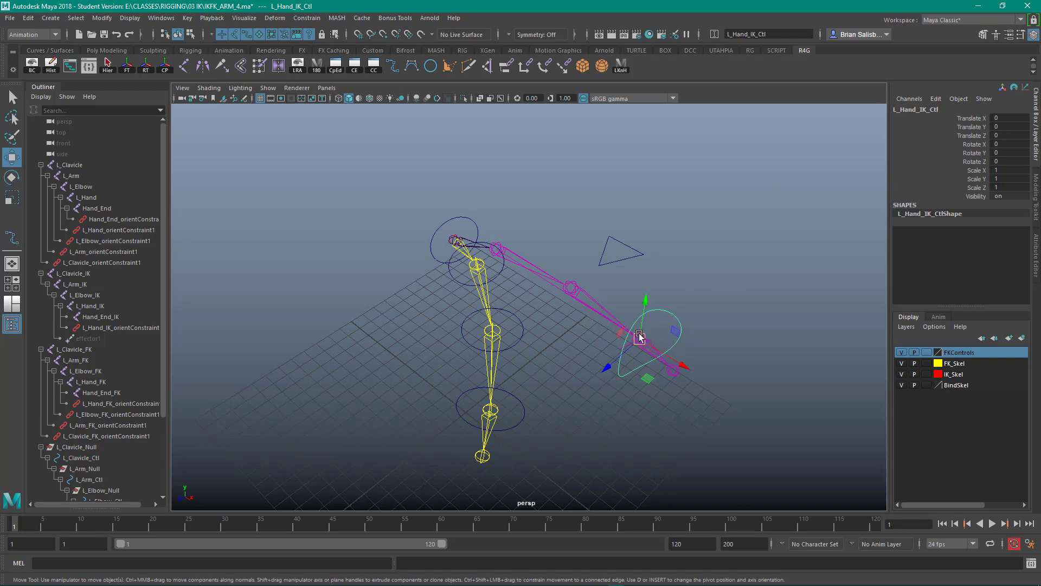
drag(641, 339, 650, 272)
click(604, 251)
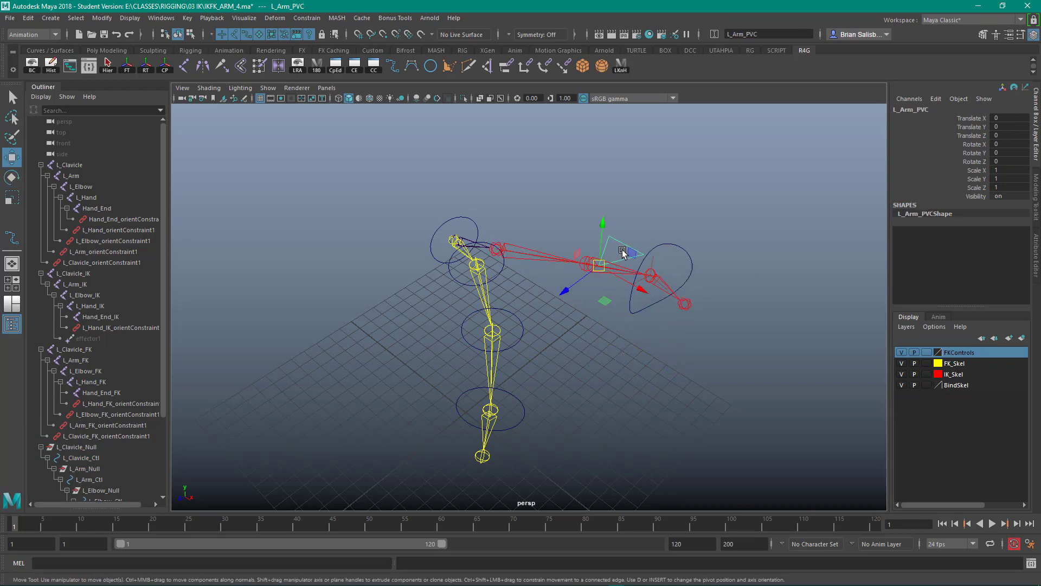
drag(602, 226, 607, 181)
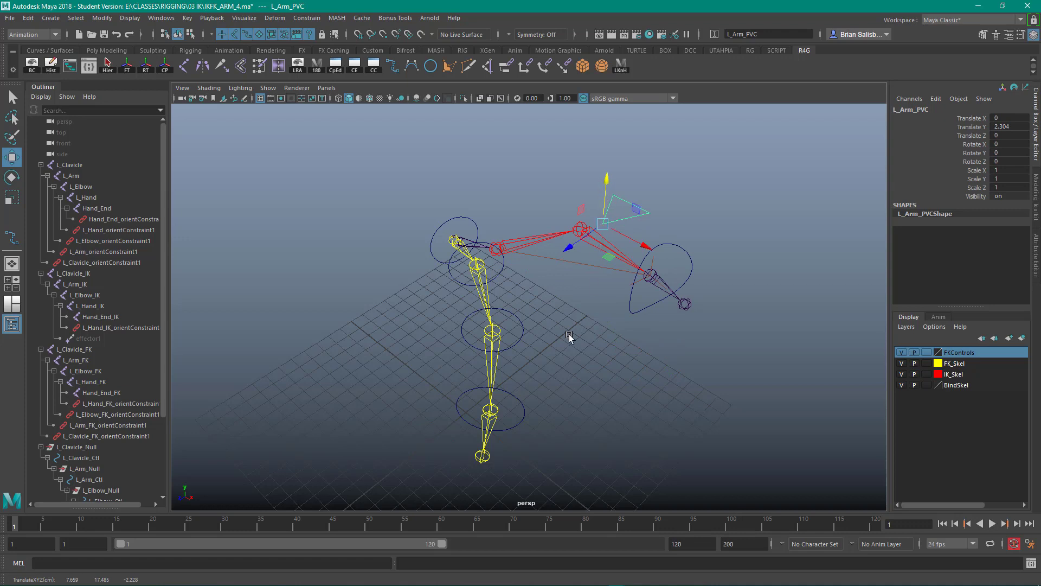
- Rotate L_Hand_IK_Ctl about 52.5 degrees in Y
click(688, 254)
key(e)
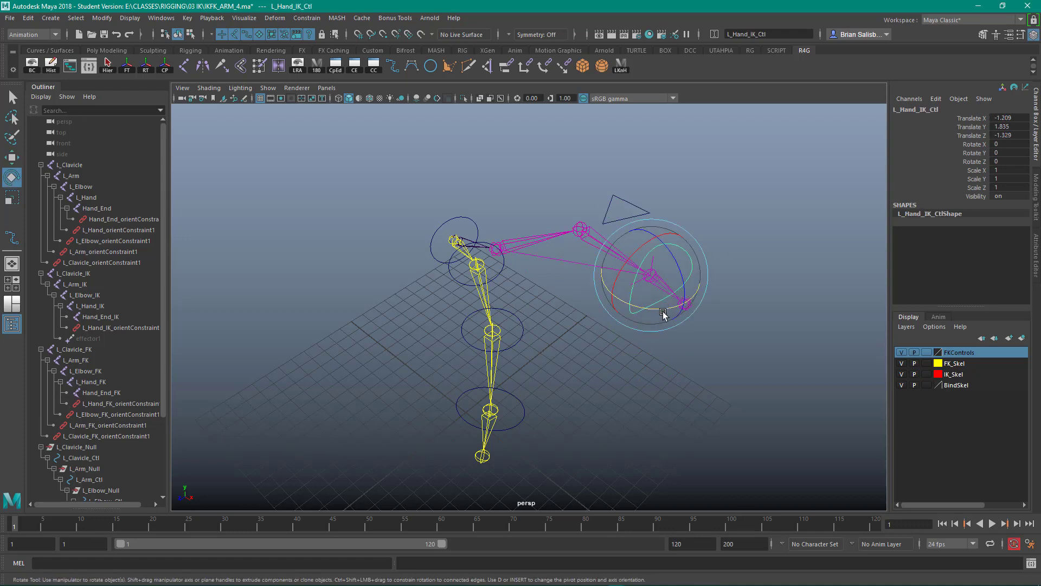
drag(665, 309, 632, 338)
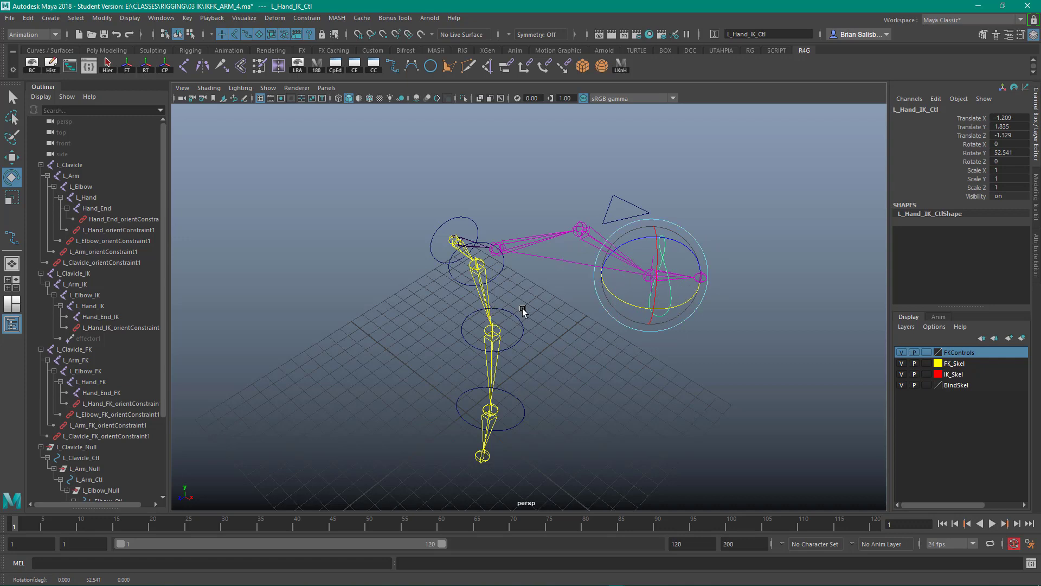
- Bend the FK arm by rotating L_Elbow_Ctl and L_Hand_Ctl about -24 degrees each in Y
click(513, 324)
drag(495, 372, 448, 437)
click(466, 423)
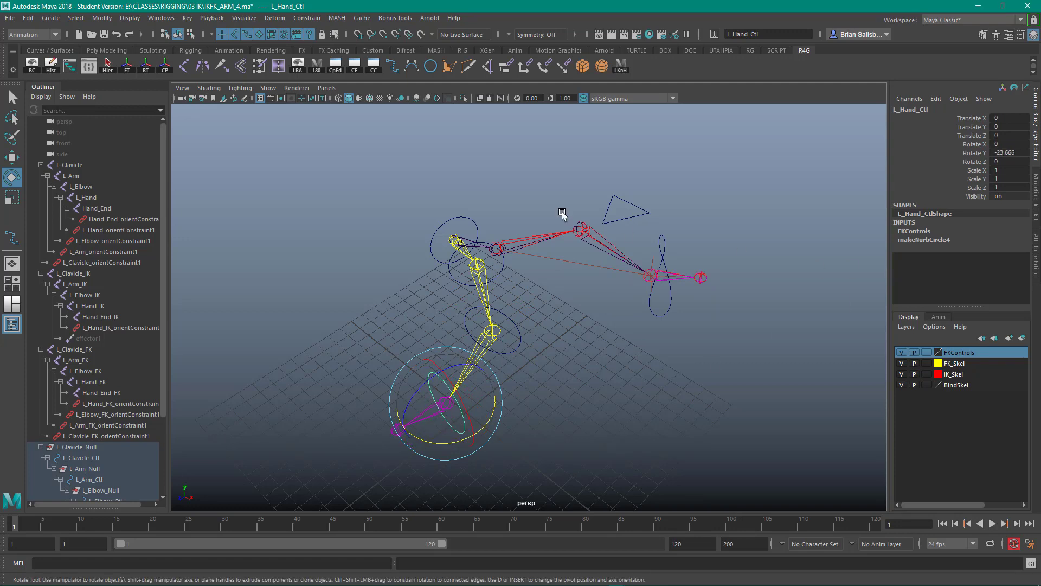
- Select L_Clavicle_Ctl and blend the arm back to FK by bringing its FK2IK attribute to 0
click(467, 218)
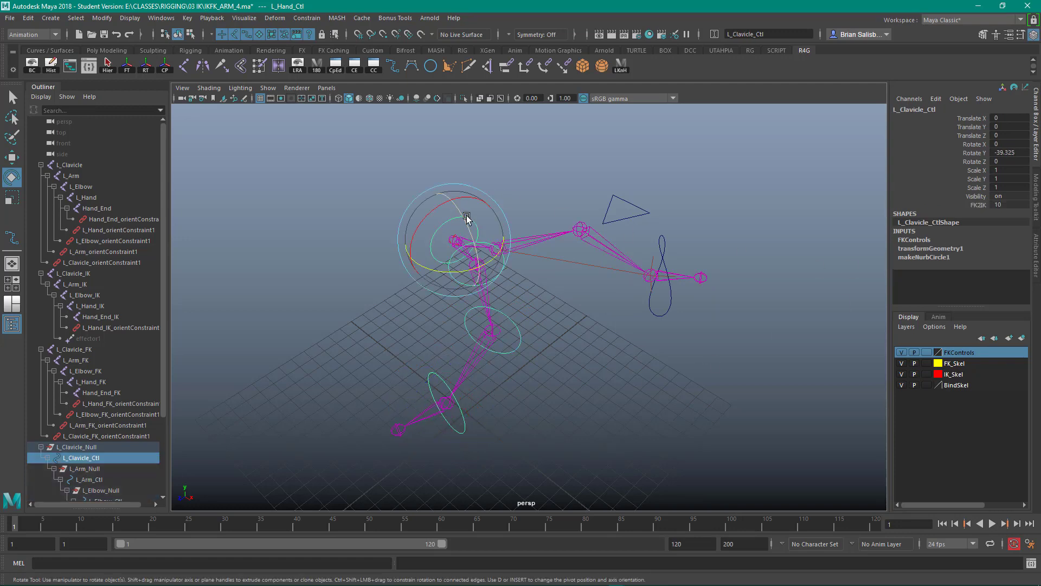
click(982, 206)
click(1008, 205)
text(3)
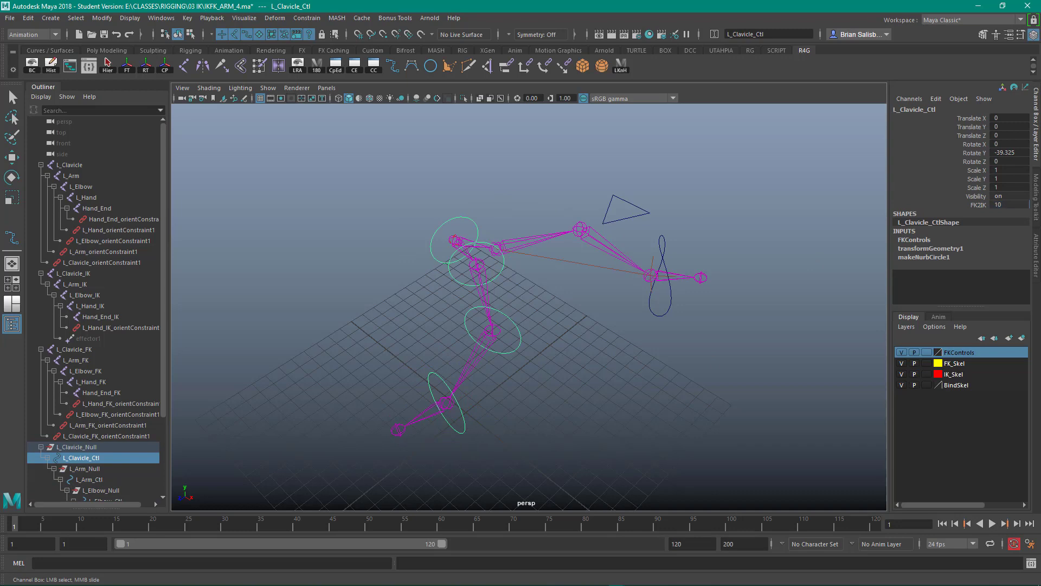
key(Return)
mouse_move(1001, 204)
middle_down()
mouse_move(1029, 205)
mouse_move(990, 204)
middle_up()
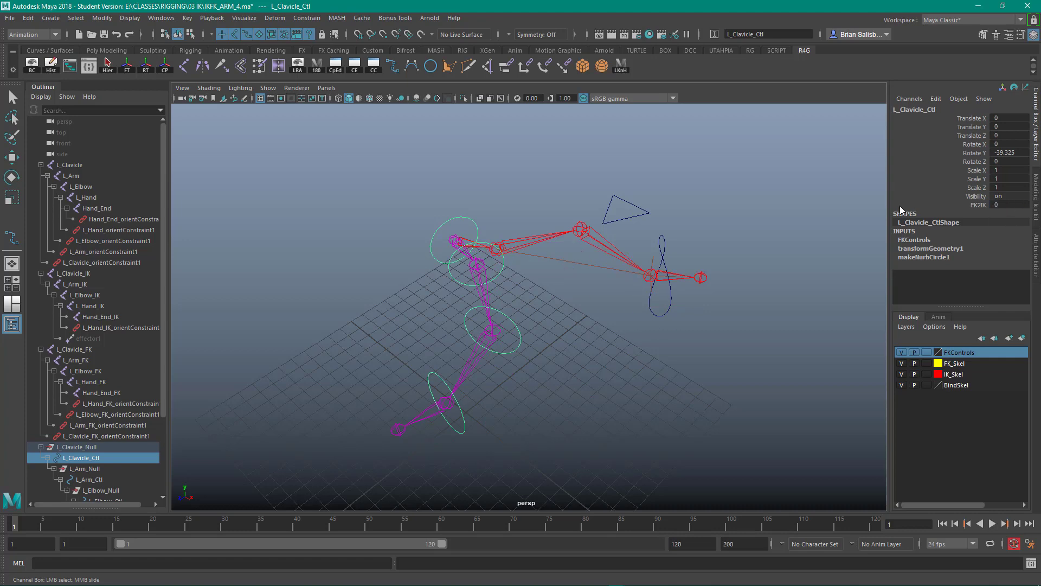
- Clear the selection and restrict the selection mask to curves, with all other object types off
alt+drag(792, 198, 797, 195)
click(797, 196)
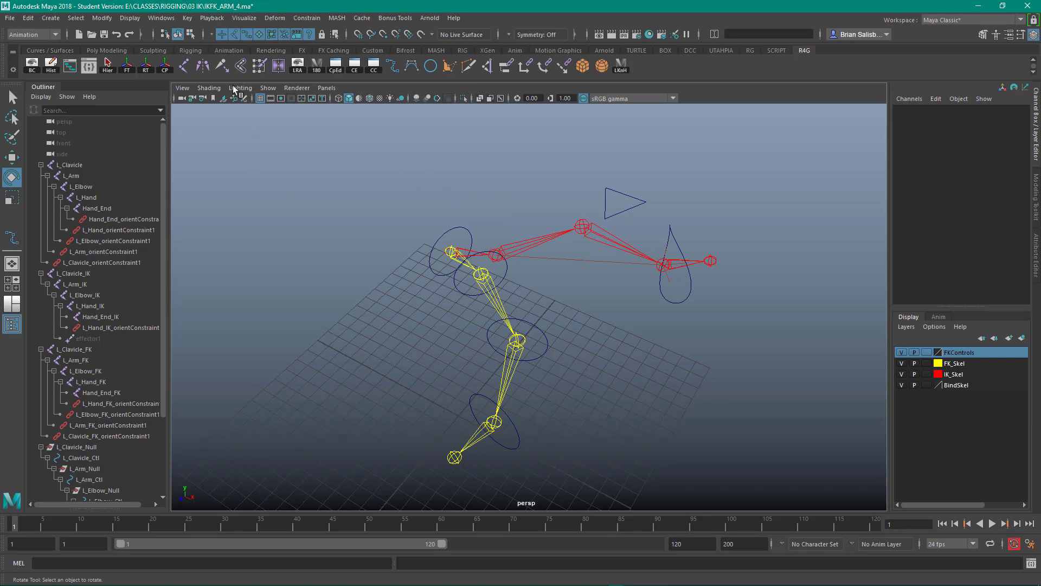
click(212, 35)
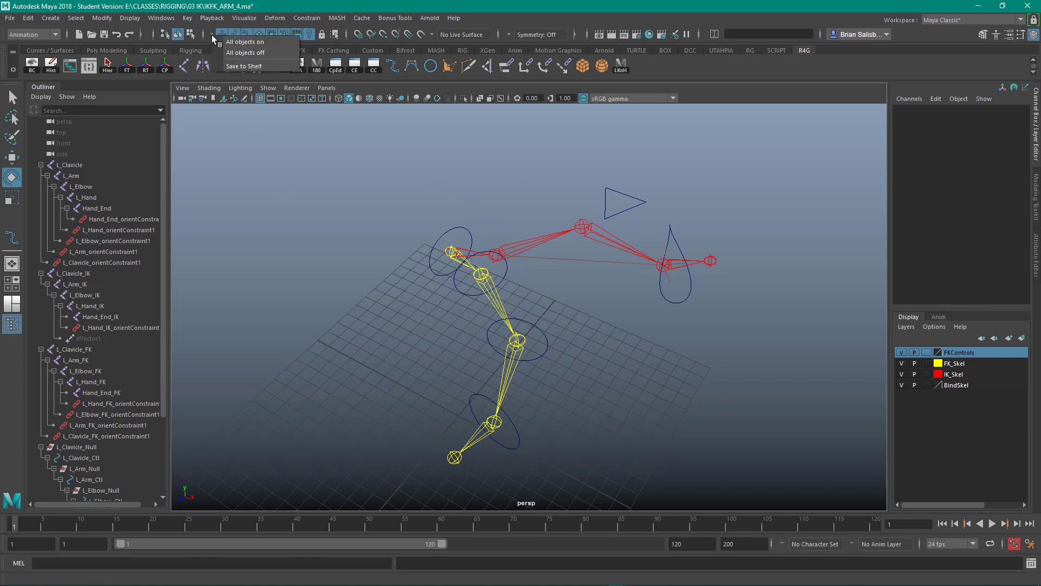
click(246, 53)
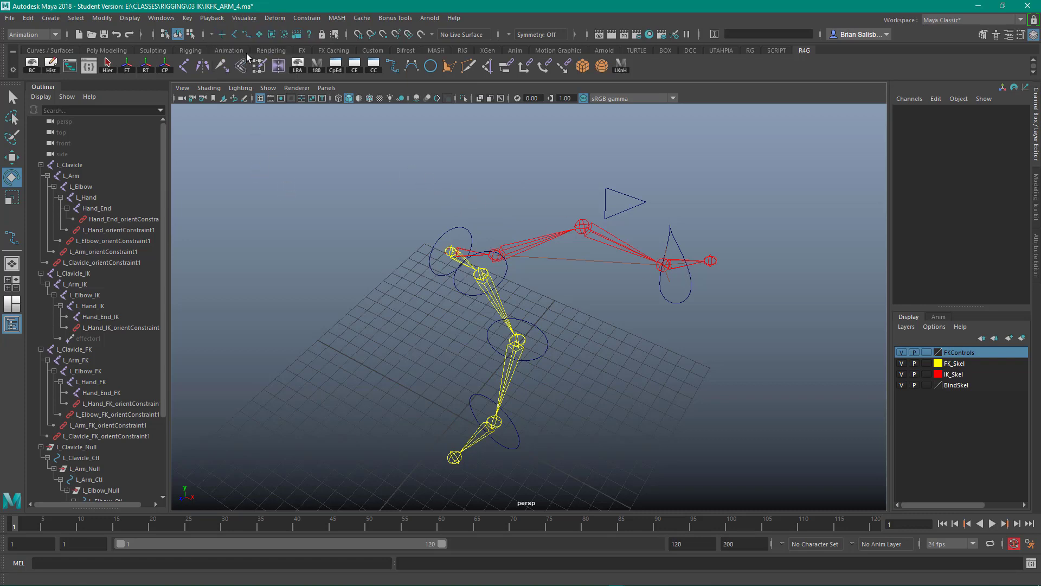
click(204, 35)
click(203, 34)
click(247, 34)
- Select all the FK arm controls, reset their translation and rotation values to 0, and clear the selection
drag(408, 212, 493, 414)
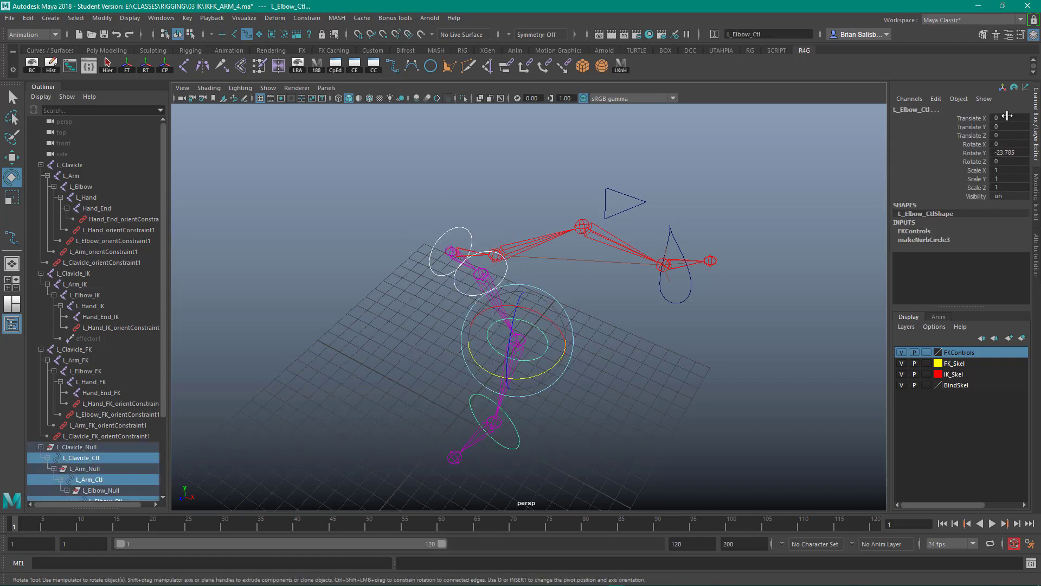
drag(1009, 117, 1014, 161)
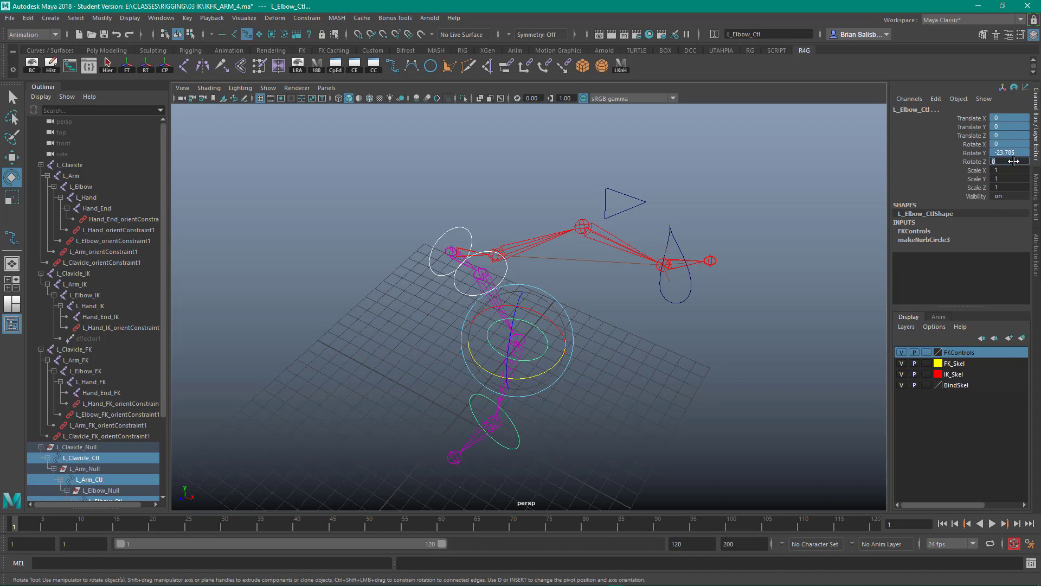
text(0)
key(Return)
click(620, 179)
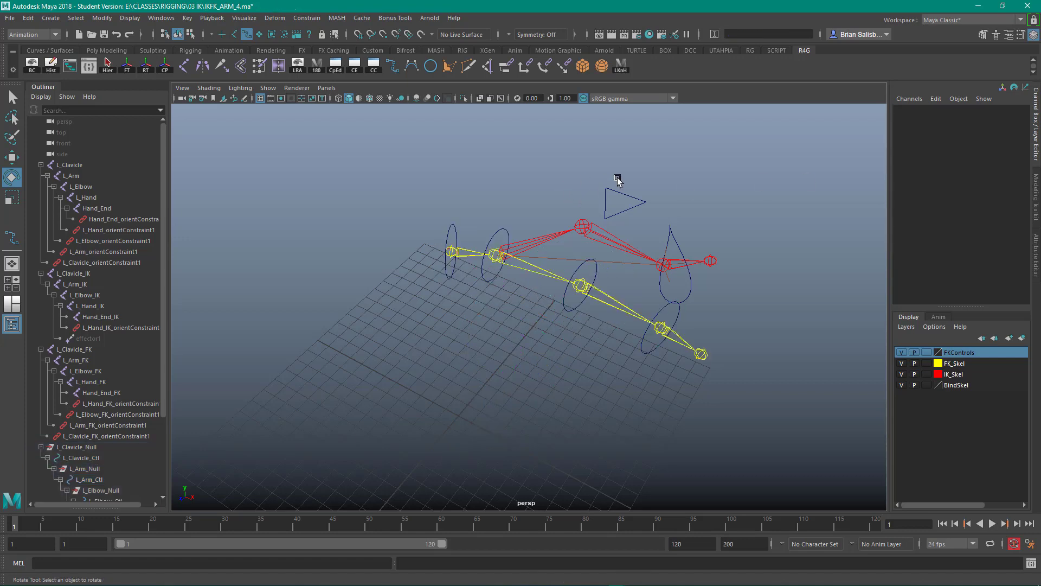
- Reset the translation of the pole vector control L_Arm_PVC to 0 on all axes
drag(620, 177, 675, 225)
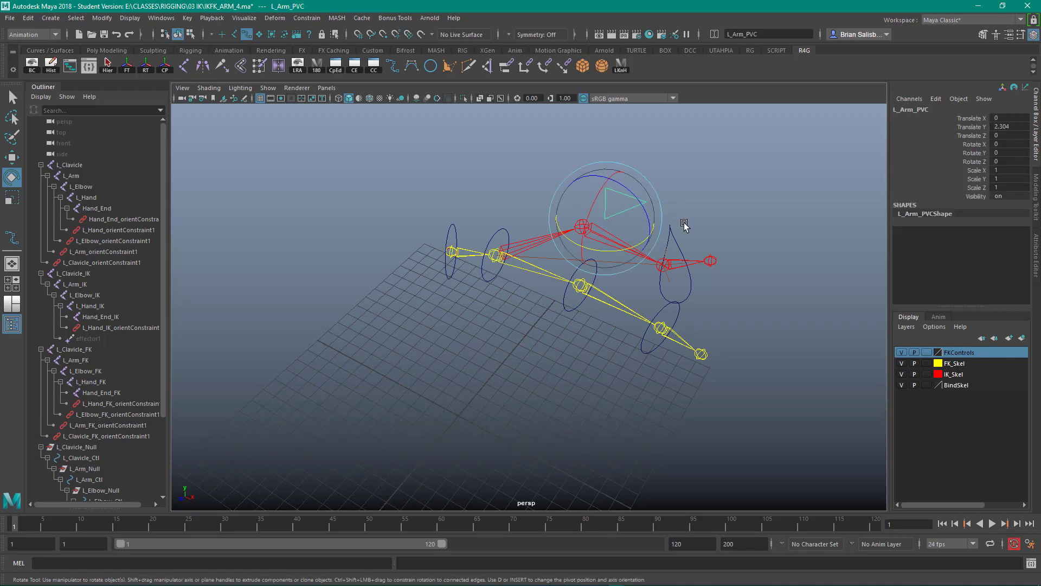
mouse_move(1001, 116)
mouse_down()
mouse_move(1001, 145)
mouse_move(1001, 135)
mouse_up()
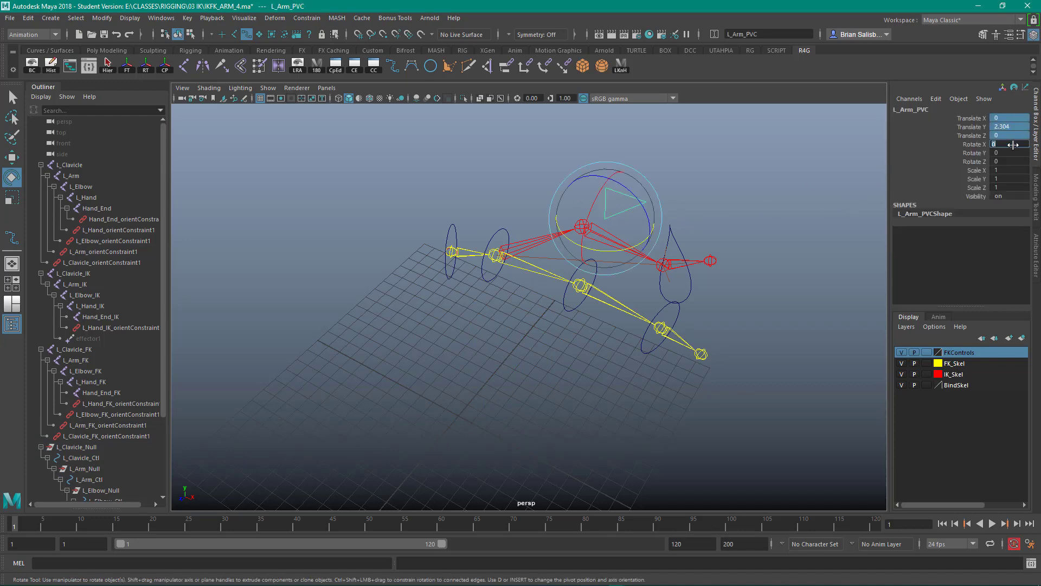
text(0)
key(Return)
- Reset the translation and rotation of L_Hand_IK_Ctl to 0, then clear the selection
click(673, 232)
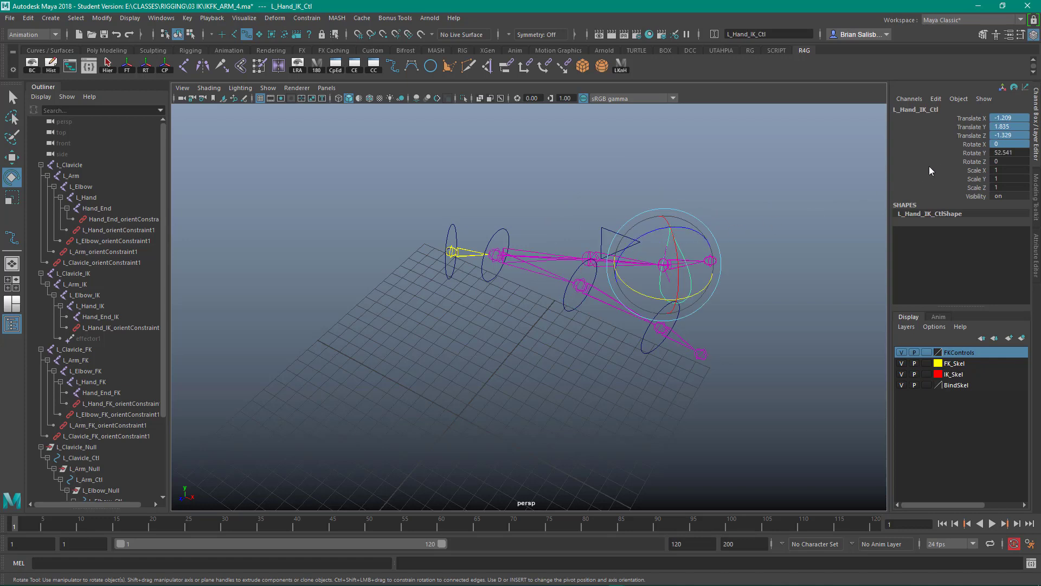
drag(1018, 152, 1013, 118)
click(801, 174)
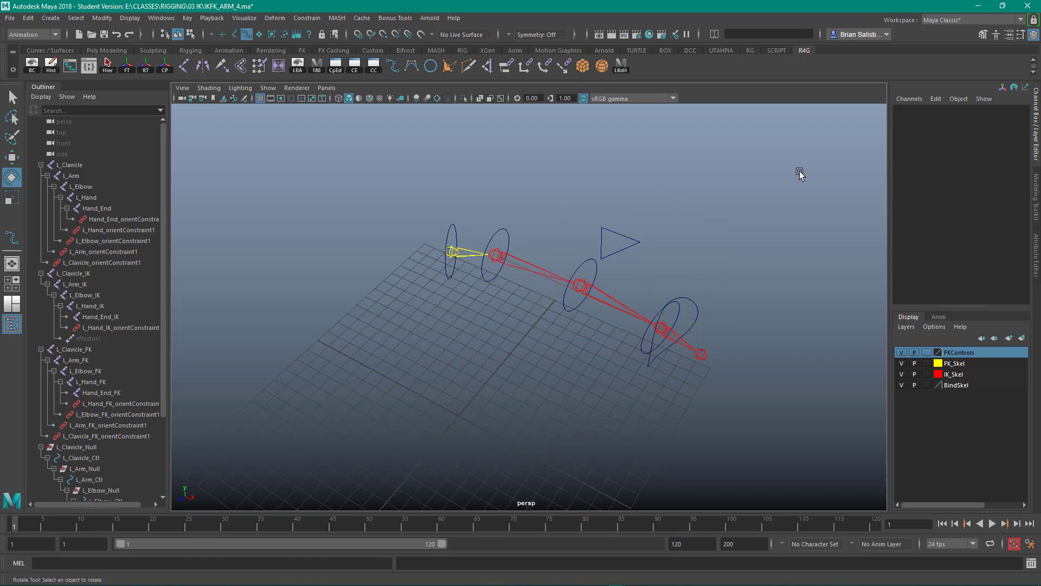
- Open Set Driven Key and load L_Clavicle_Ctl as the driver
alt+drag(714, 231, 688, 246)
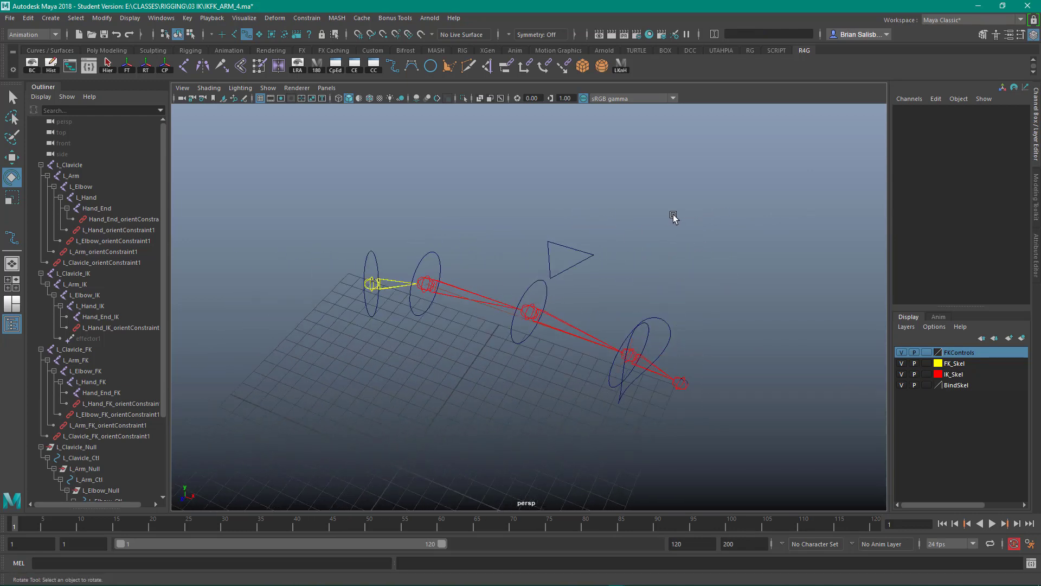
alt+drag(674, 217, 608, 221)
alt+middle_drag(608, 221, 621, 203)
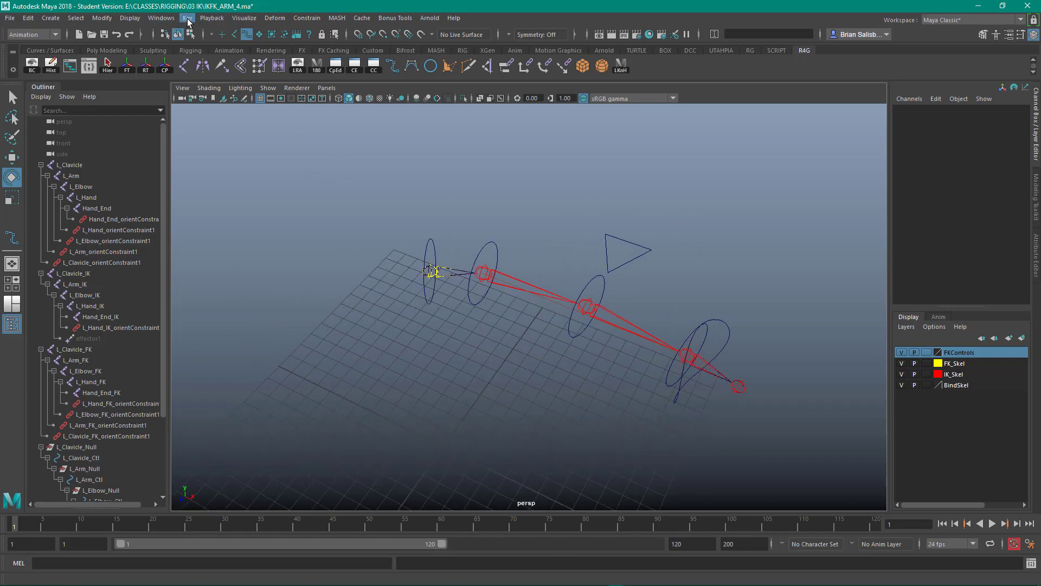
click(188, 18)
mouse_move(236, 113)
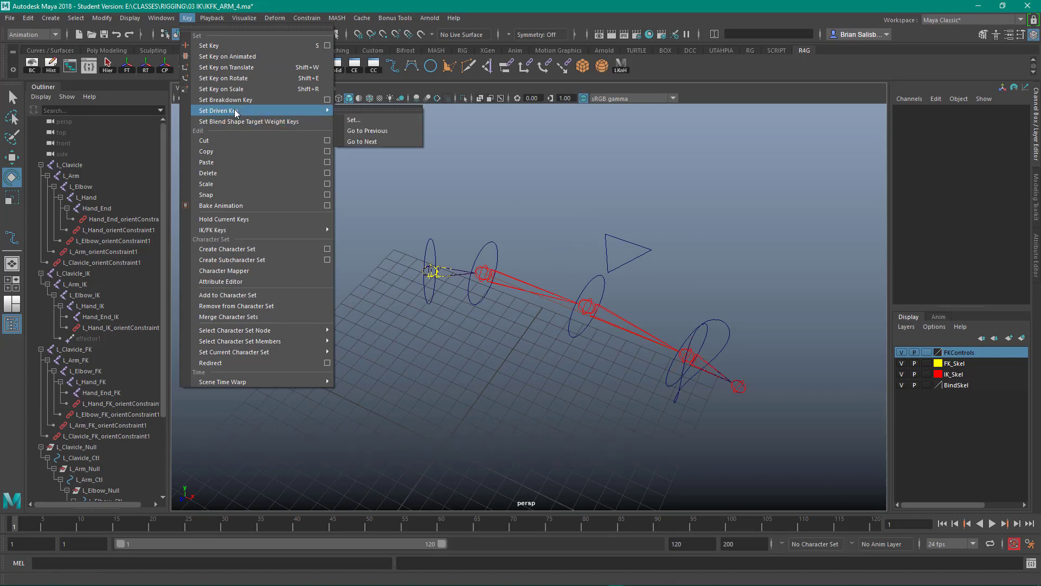
click(352, 120)
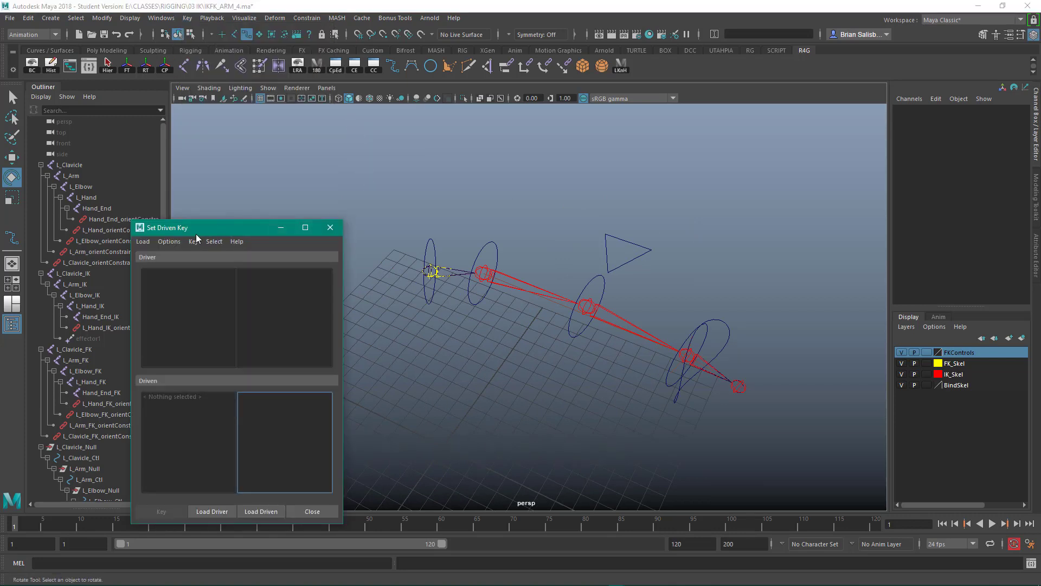
drag(196, 233, 259, 143)
alt+middle_drag(499, 216, 579, 193)
drag(453, 213, 498, 238)
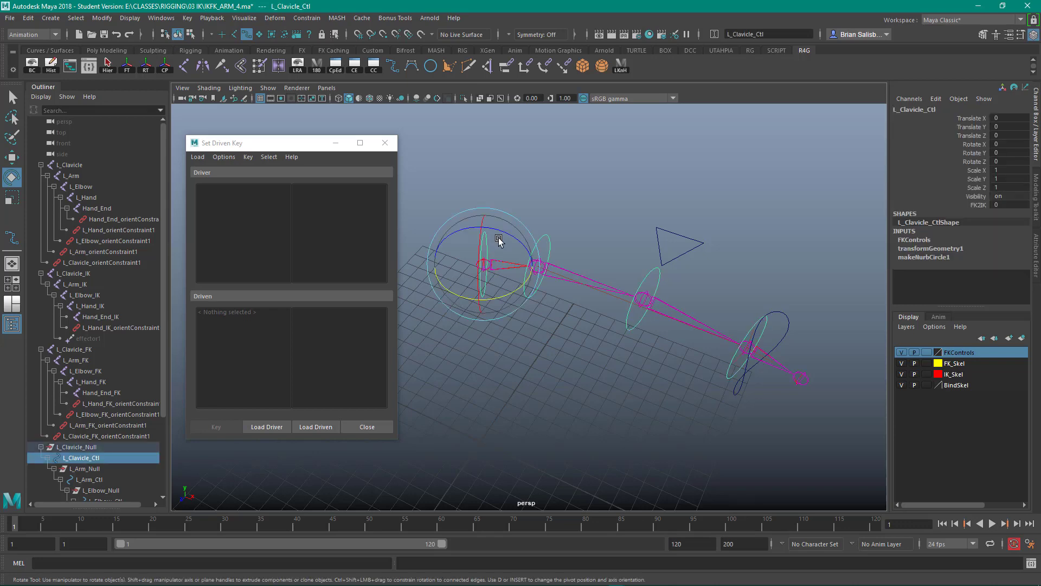
click(273, 427)
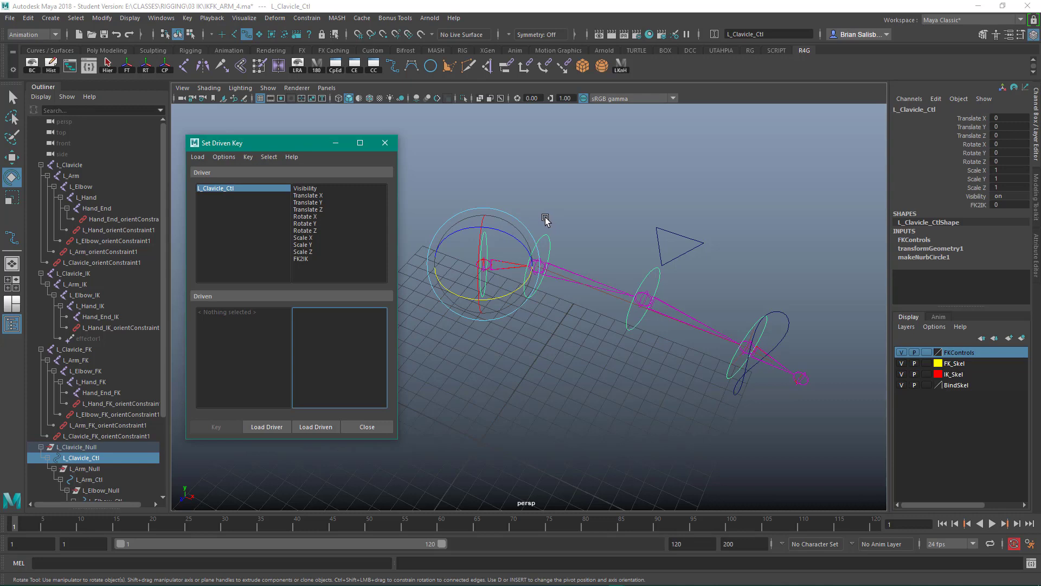
- Load L_Arm_Ctl, L_Elbow_Ctl and L_Hand_Ctl together as the driven objects
click(550, 241)
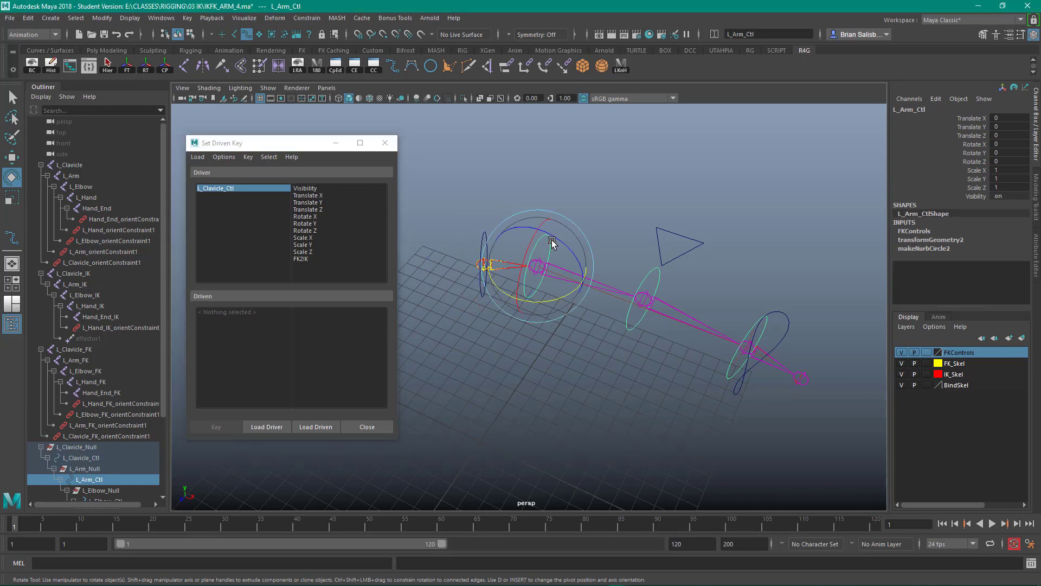
click(654, 281)
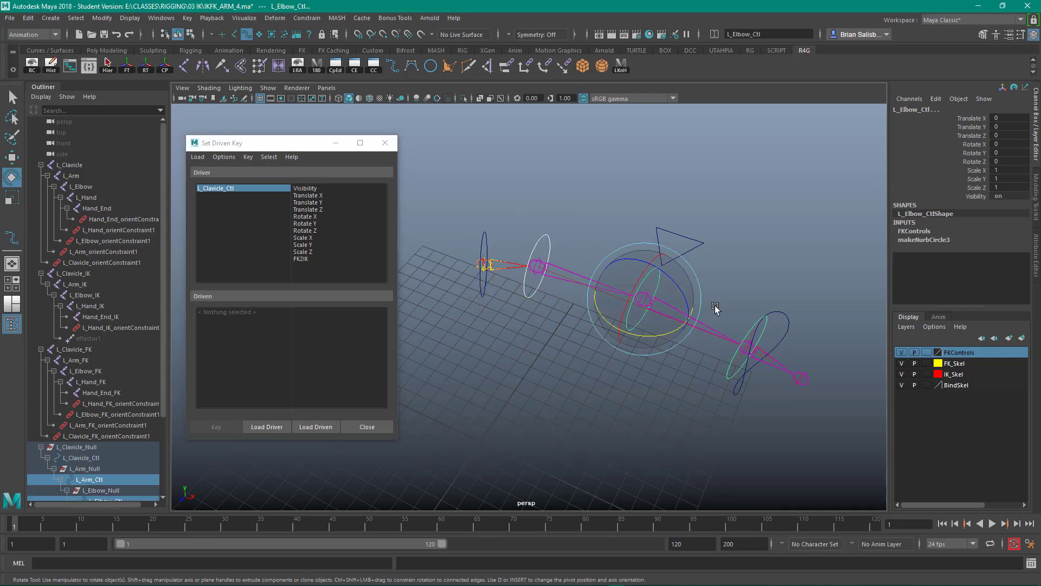
click(749, 336)
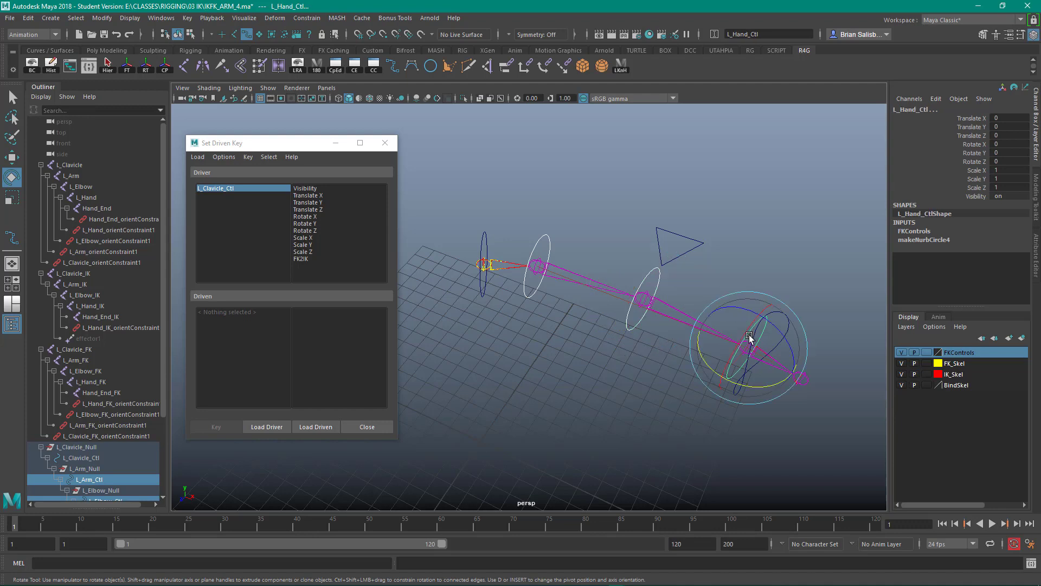
click(316, 427)
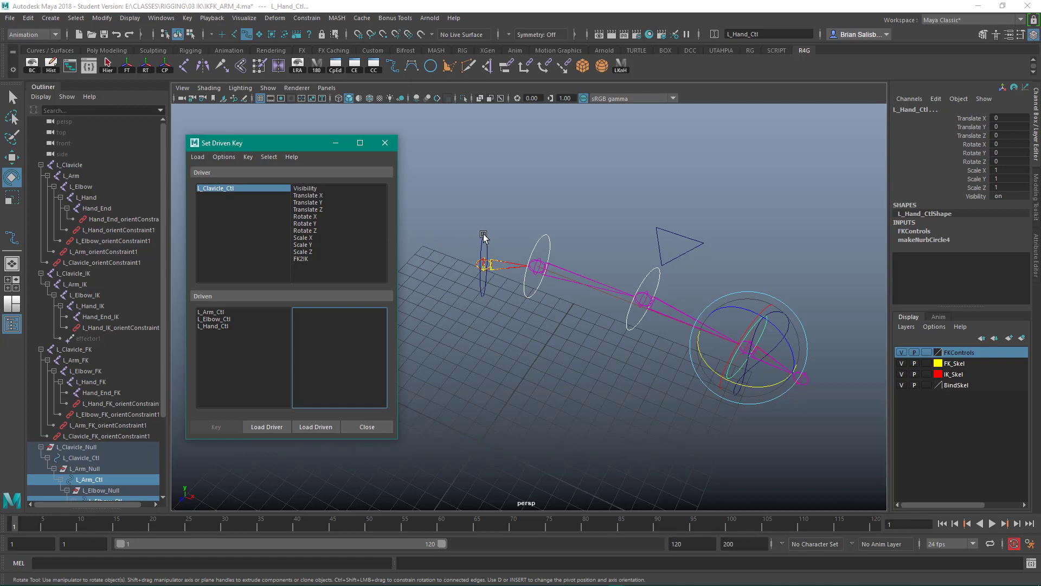
- Key the Visibility of the three driven FK controls as on, driven by L_Clavicle_Ctl's FK2IK at 0
drag(209, 313, 210, 329)
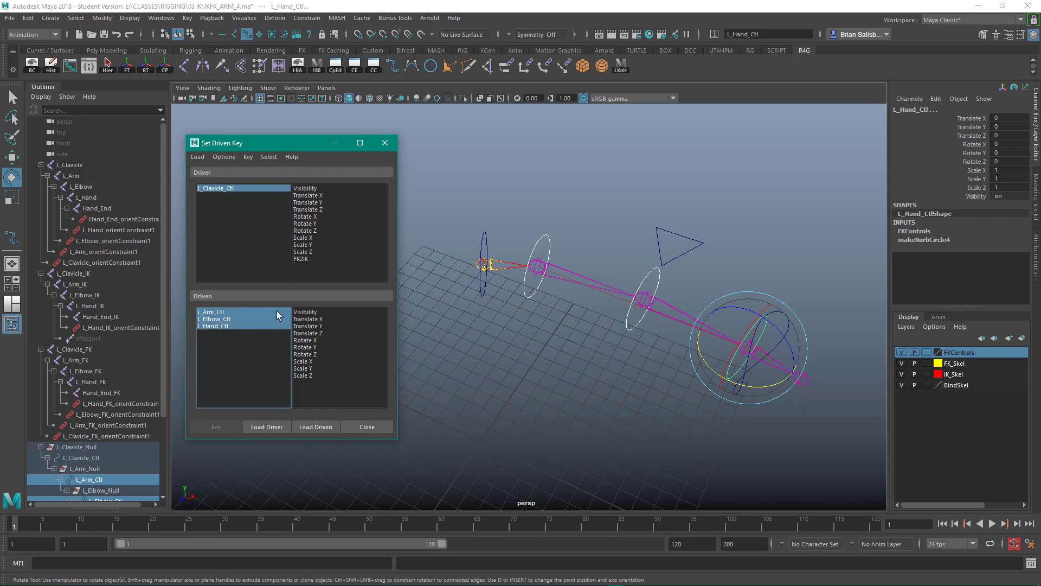
click(315, 311)
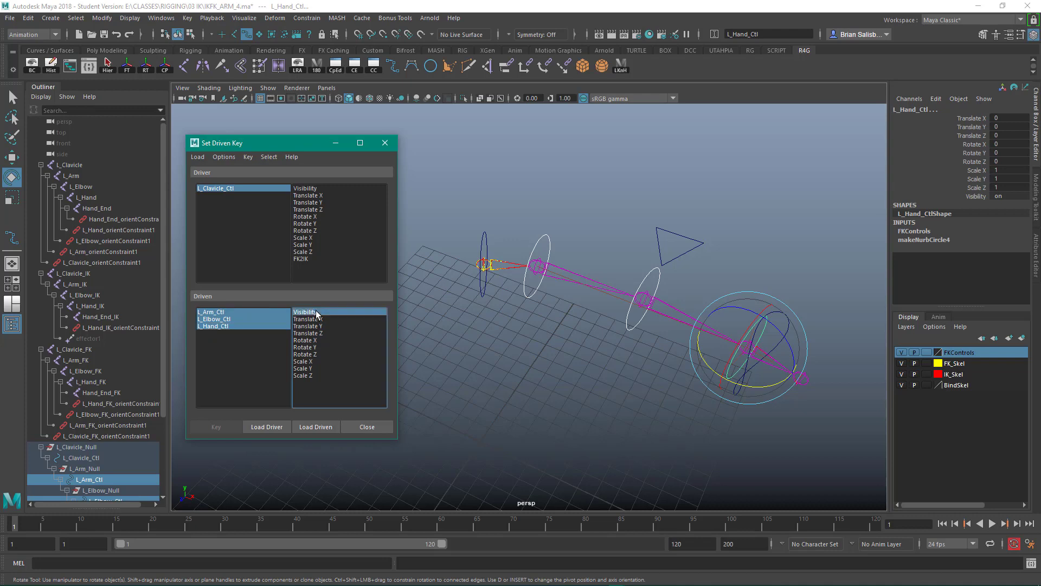
click(309, 259)
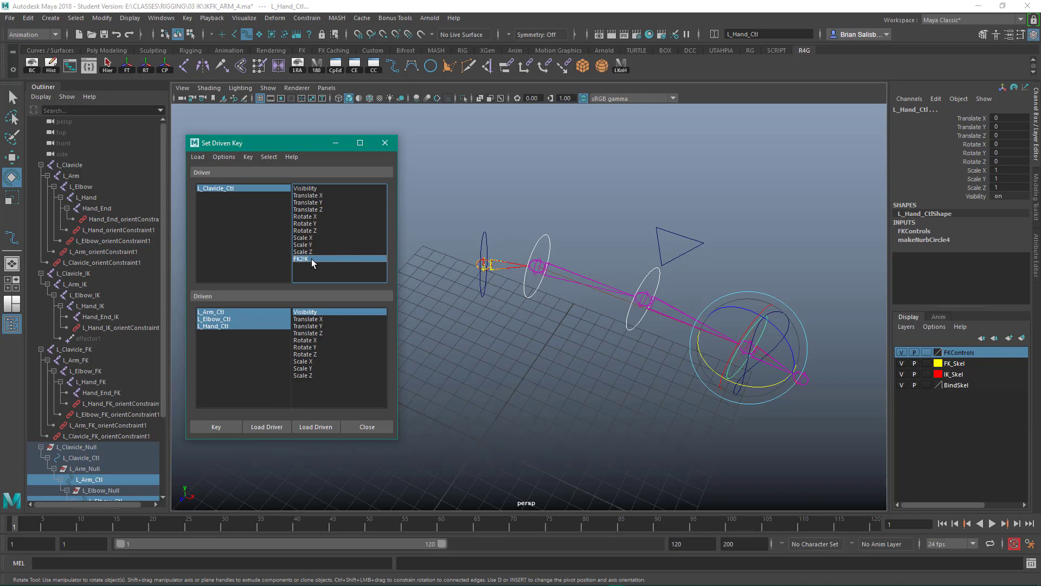
click(240, 188)
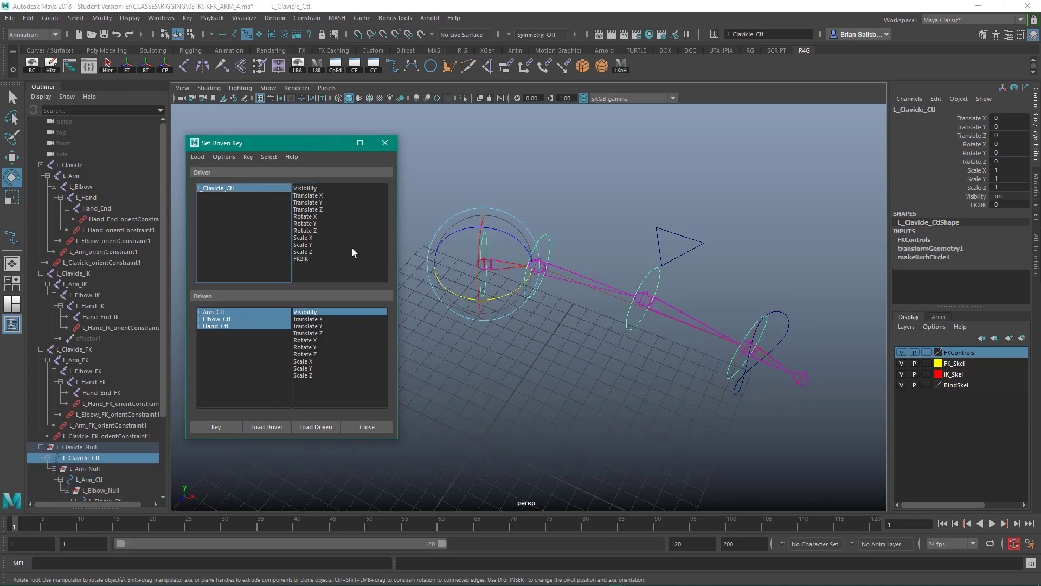
click(320, 258)
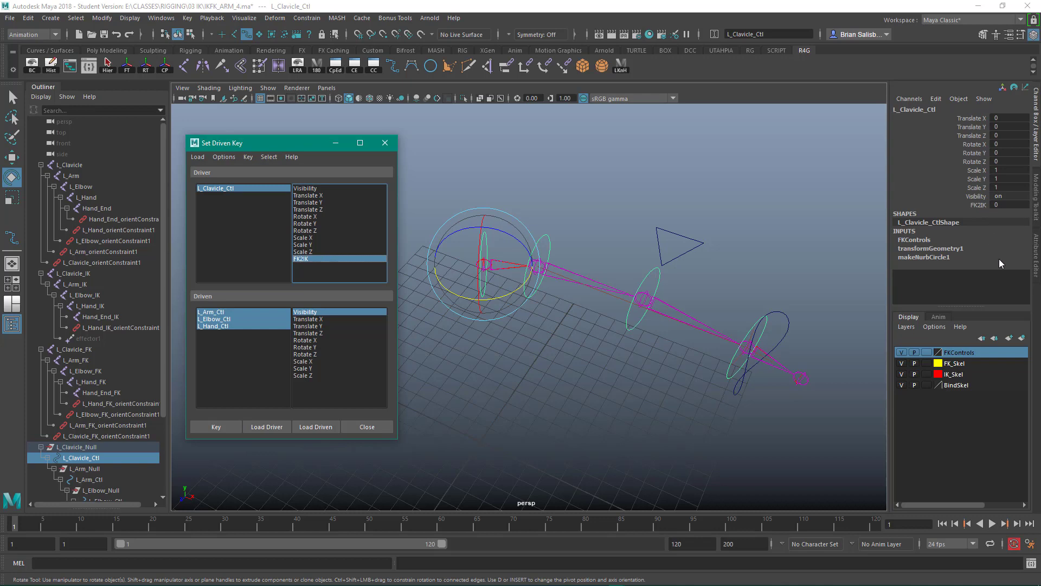
click(211, 312)
shift+click(212, 326)
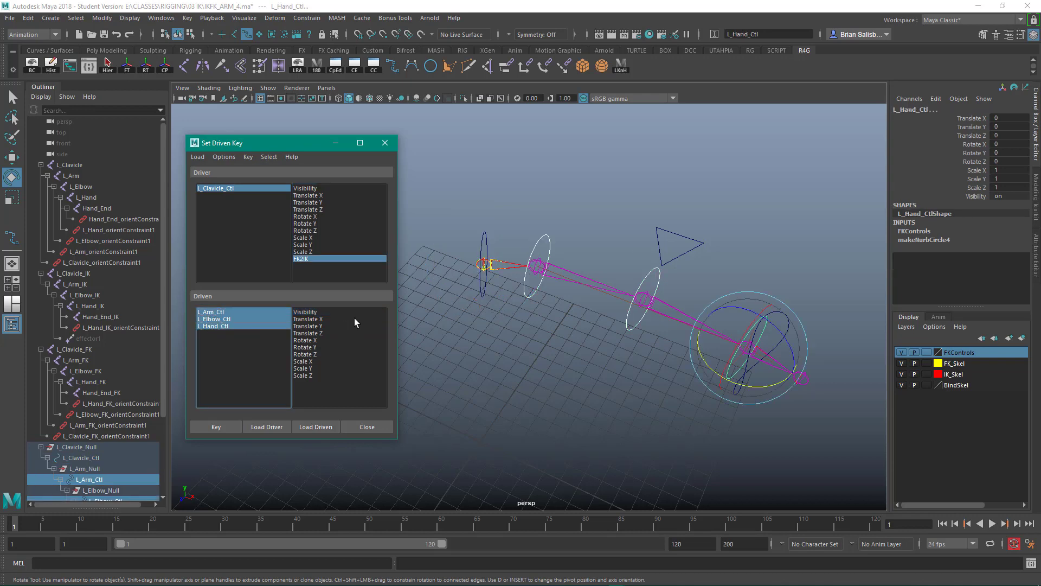
click(316, 312)
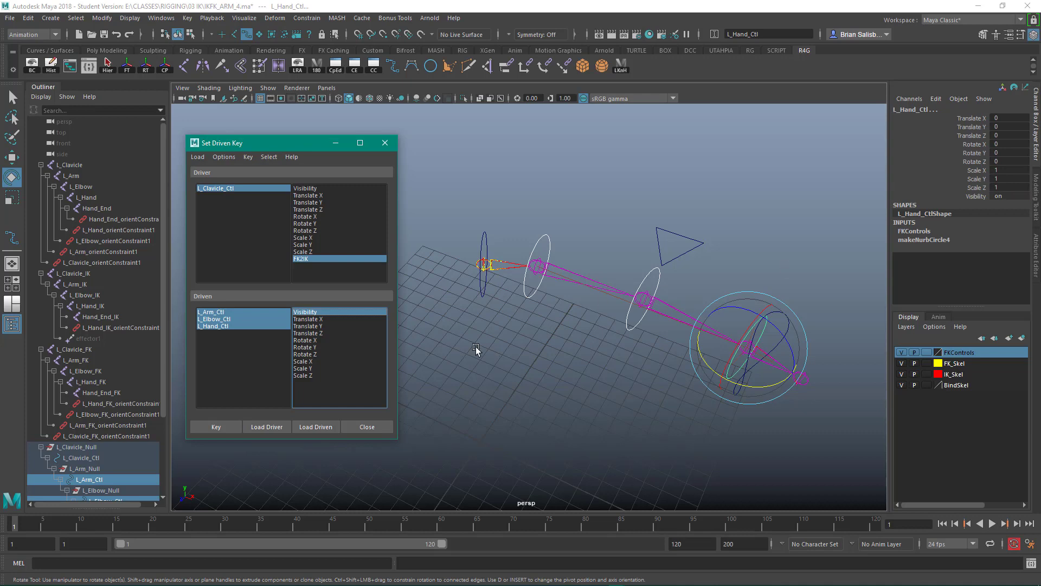
click(223, 428)
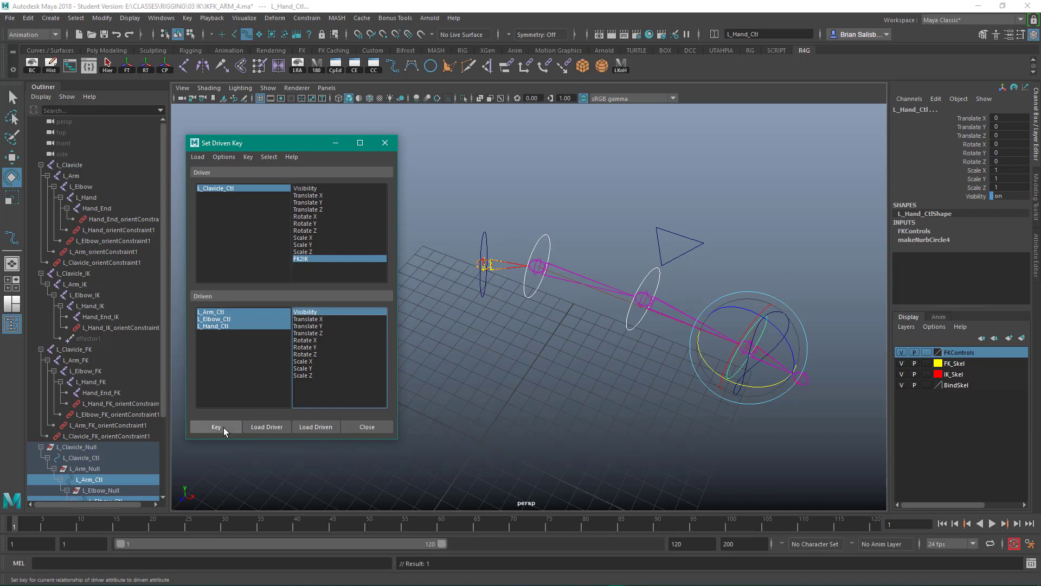
- Set L_Clavicle_Ctl's FK2IK to 10, turn the three FK controls' Visibility off, and key that relationship
click(247, 188)
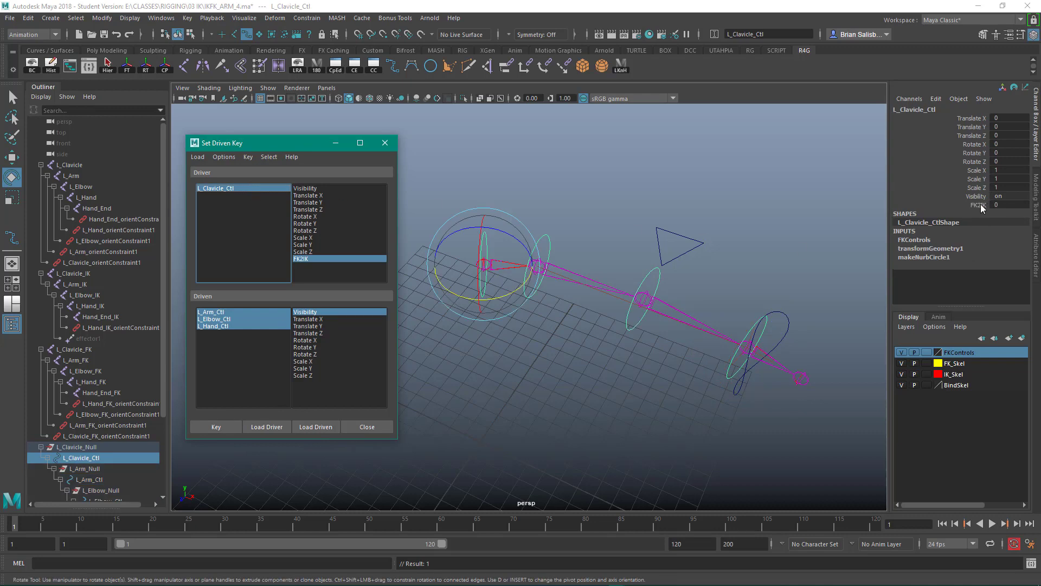
double_click(1003, 204)
text(8)
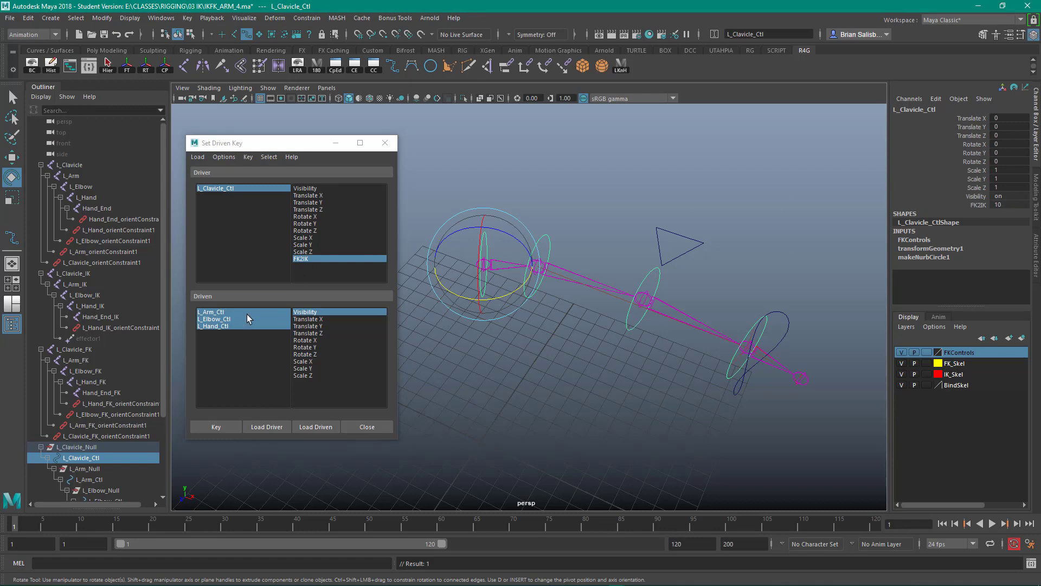
drag(217, 311, 217, 326)
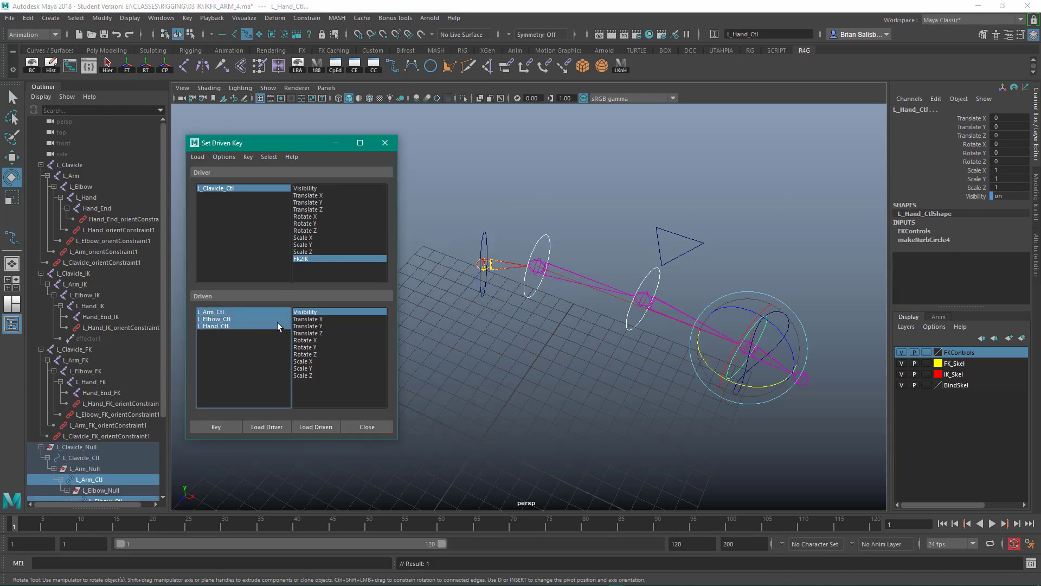
click(326, 313)
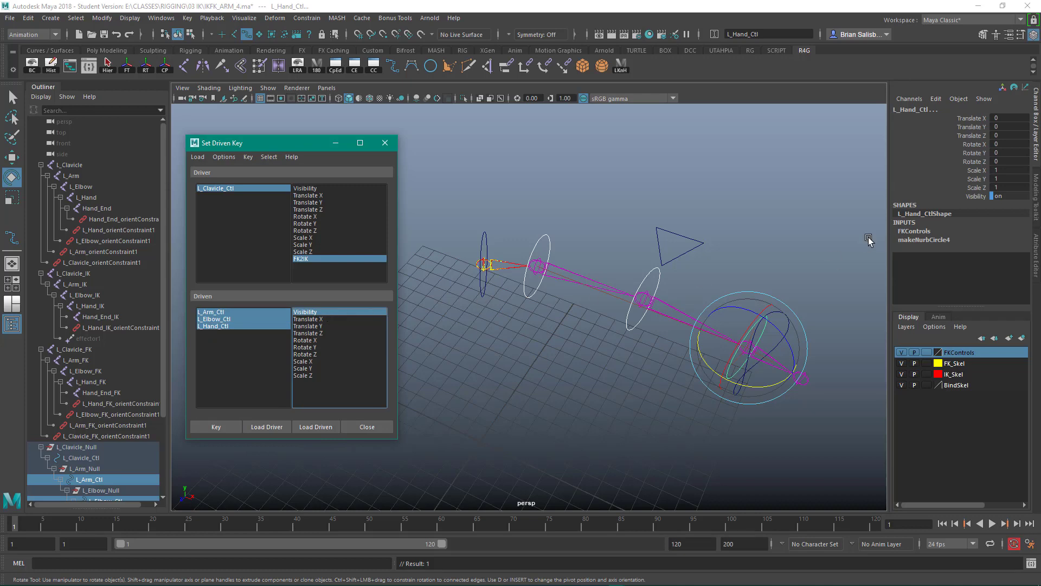
click(1014, 195)
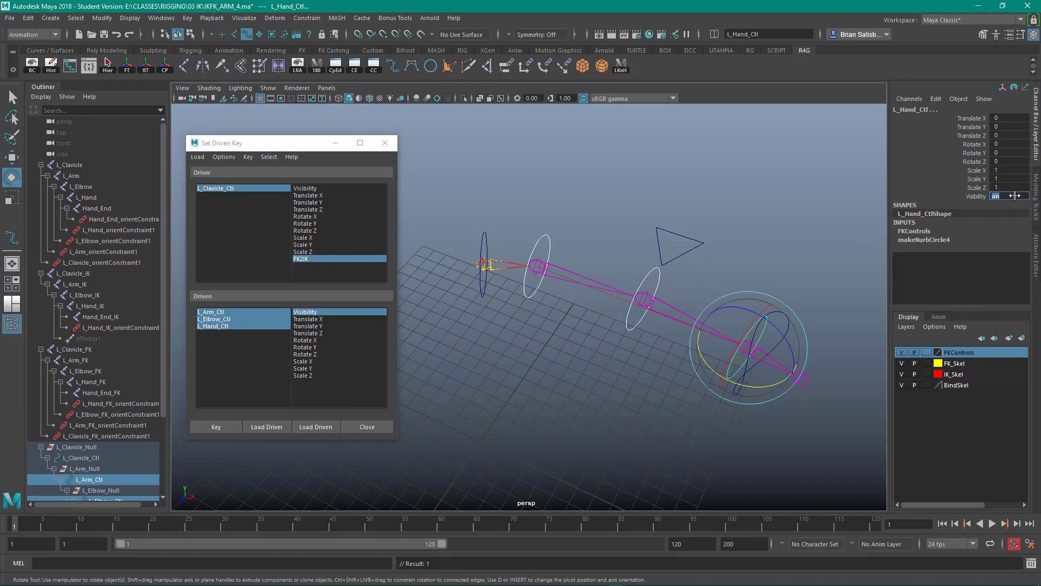
key(Return)
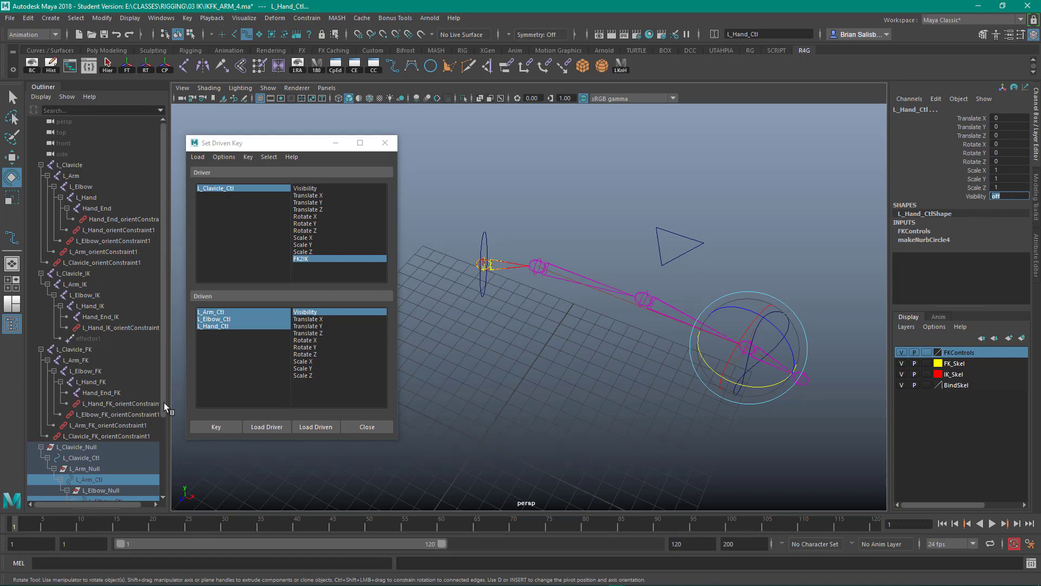
click(216, 427)
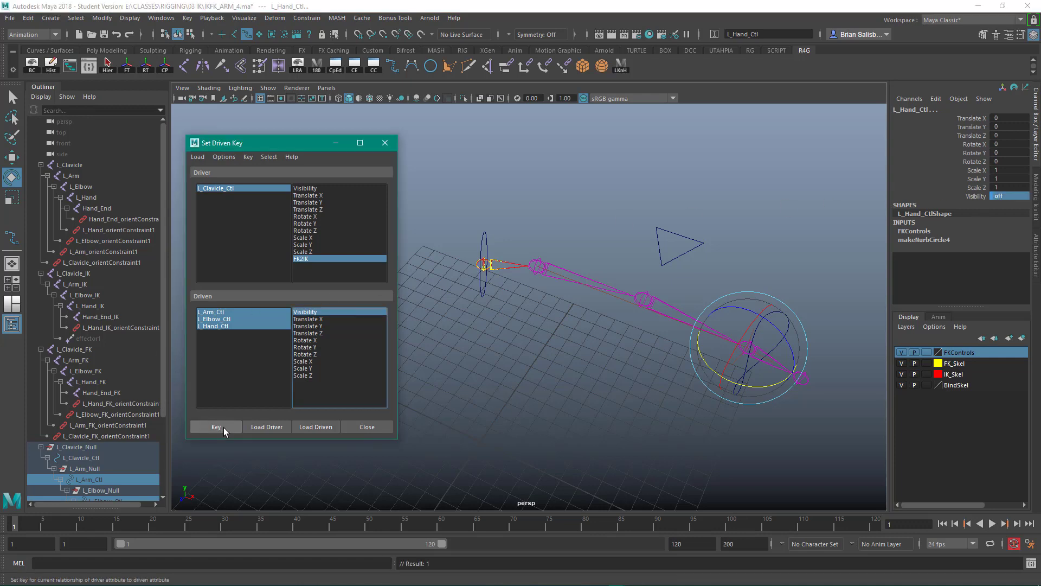
- Test the FK control visibility by scrubbing FK2IK on L_Clavicle_Ctl back and forth, finishing at the FK end
click(556, 195)
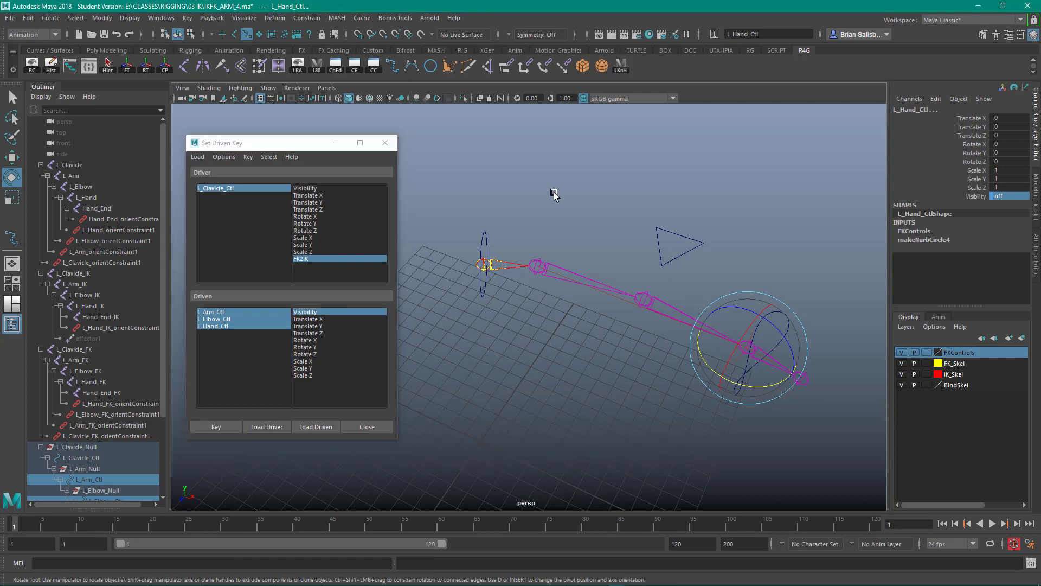
drag(454, 220, 515, 247)
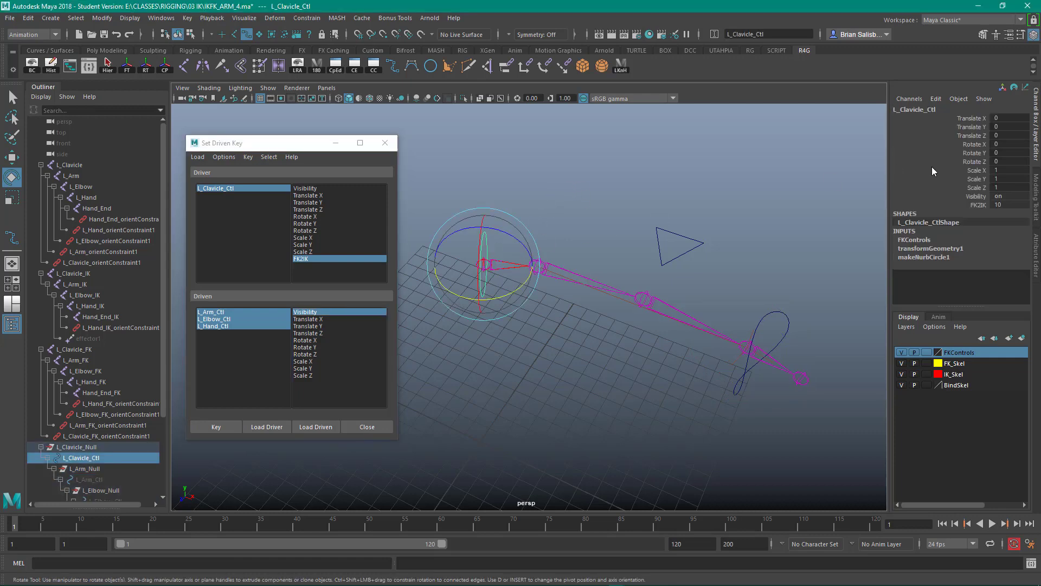
middle_drag(1020, 204, 991, 205)
middle_drag(996, 204, 1027, 205)
middle_drag(1027, 205, 990, 204)
- Load L_Arm_PVC and L_Hand_IK_Ctl together as the driven objects and choose their Visibility as the driven attribute
drag(684, 217, 714, 255)
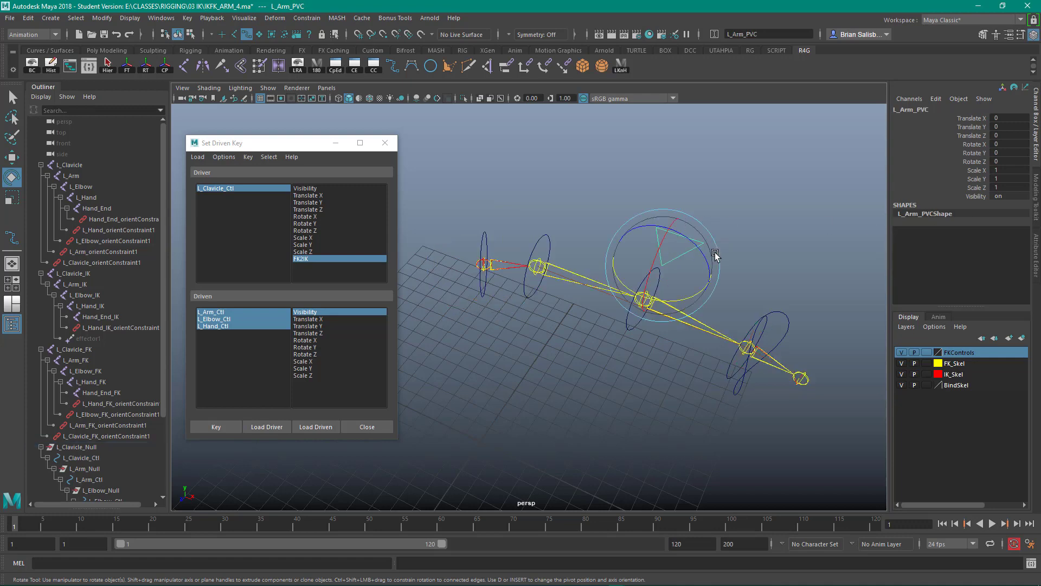
drag(783, 296, 794, 332)
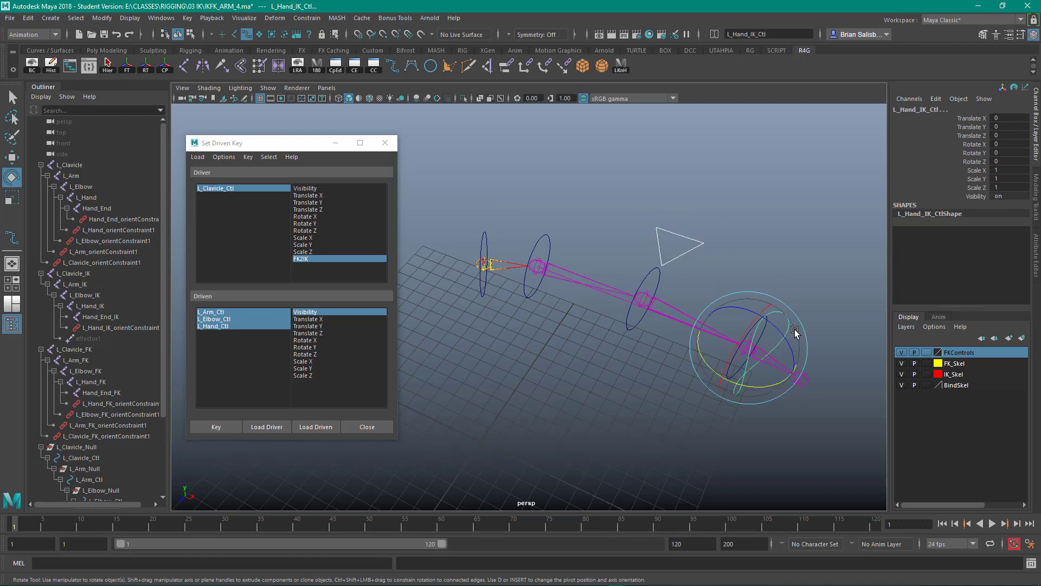
click(310, 430)
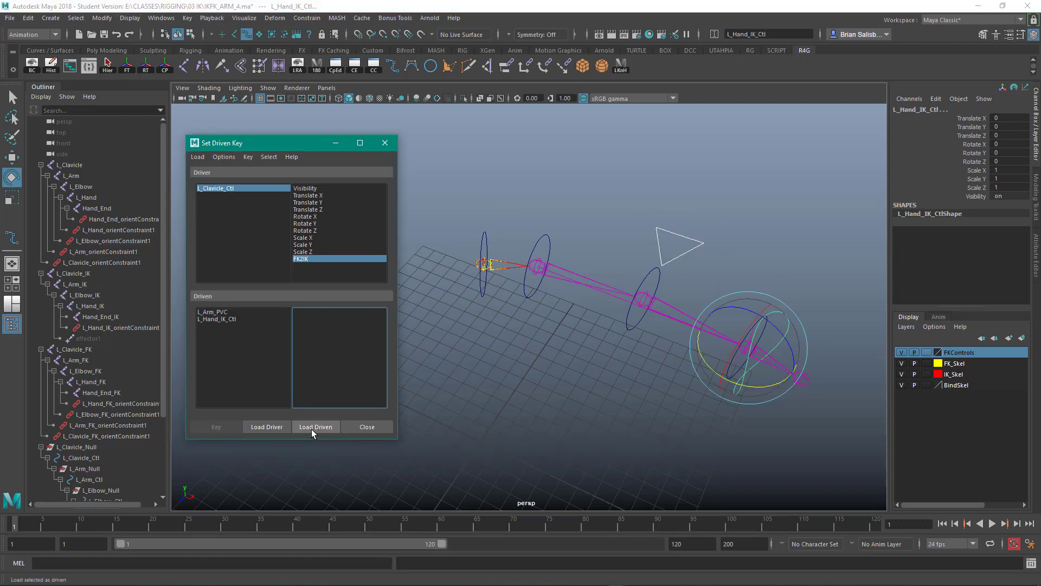
drag(216, 313, 223, 326)
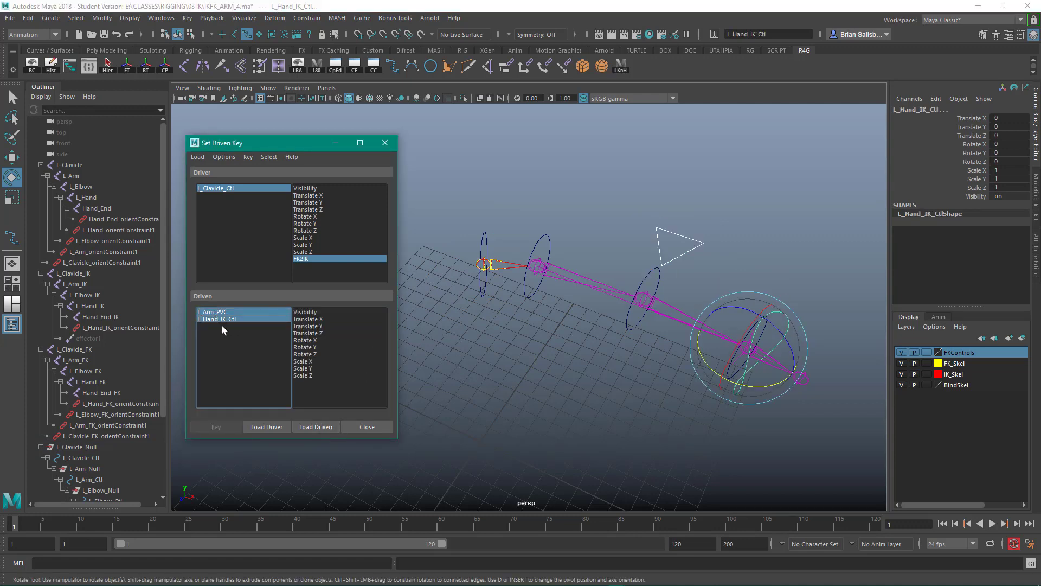
click(313, 313)
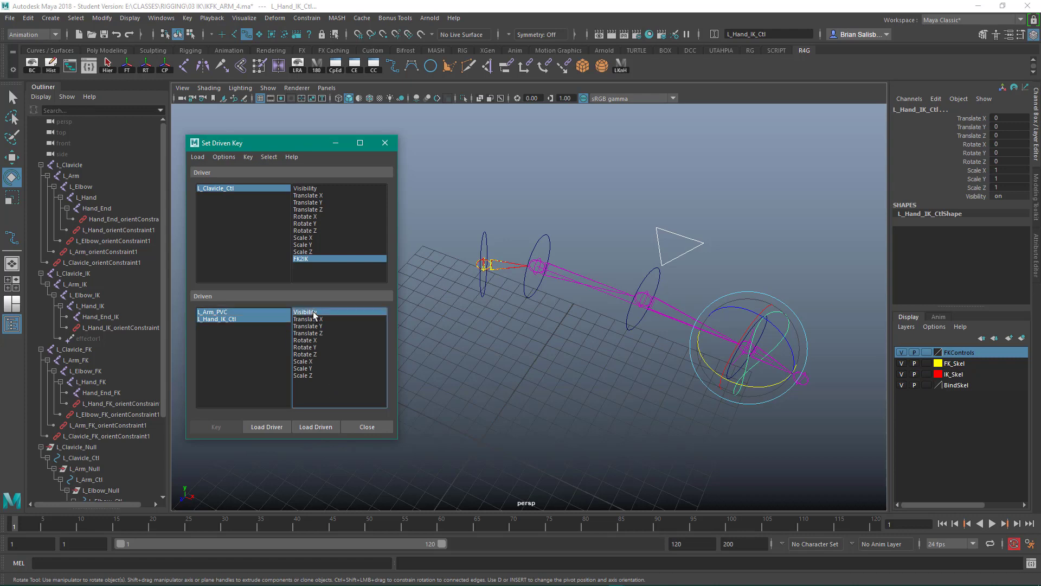
- Turn off the Visibility of L_Arm_PVC and L_Hand_IK_Ctl and key it against L_Clavicle_Ctl's FK2IK at 0
click(237, 188)
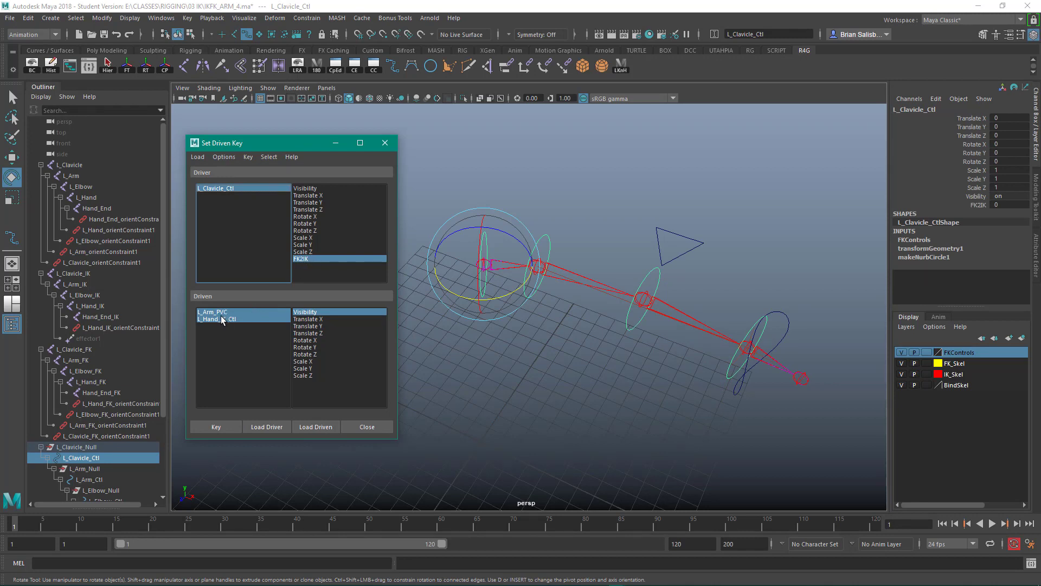
drag(217, 312, 219, 319)
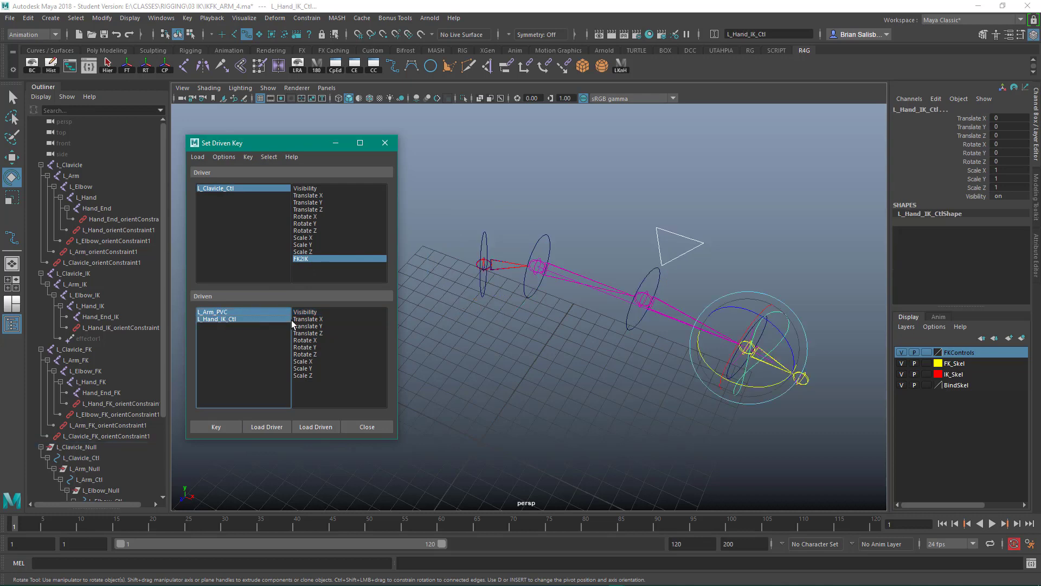
click(311, 313)
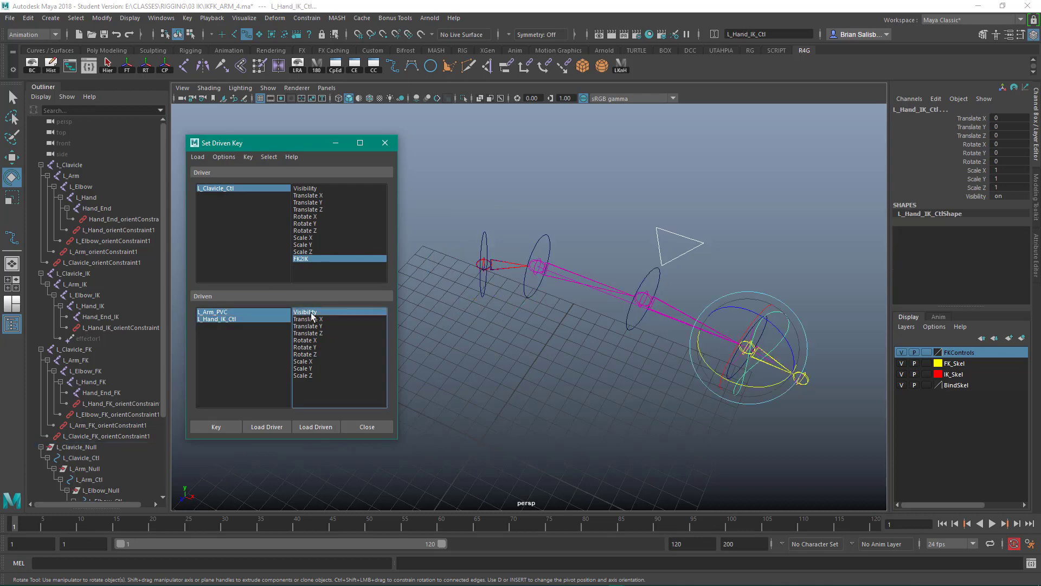
click(1013, 196)
drag(1010, 143, 1011, 140)
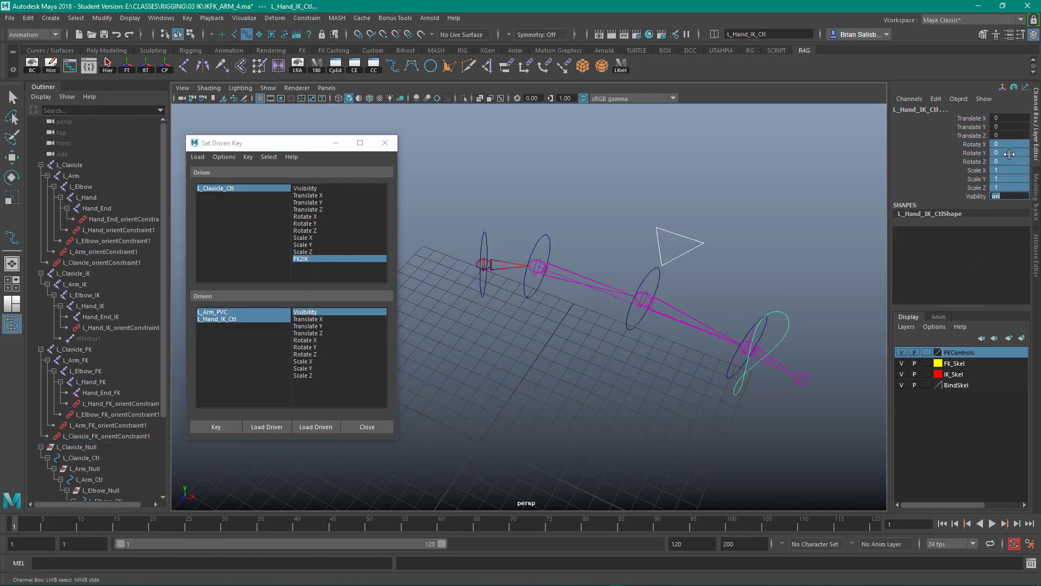
click(984, 197)
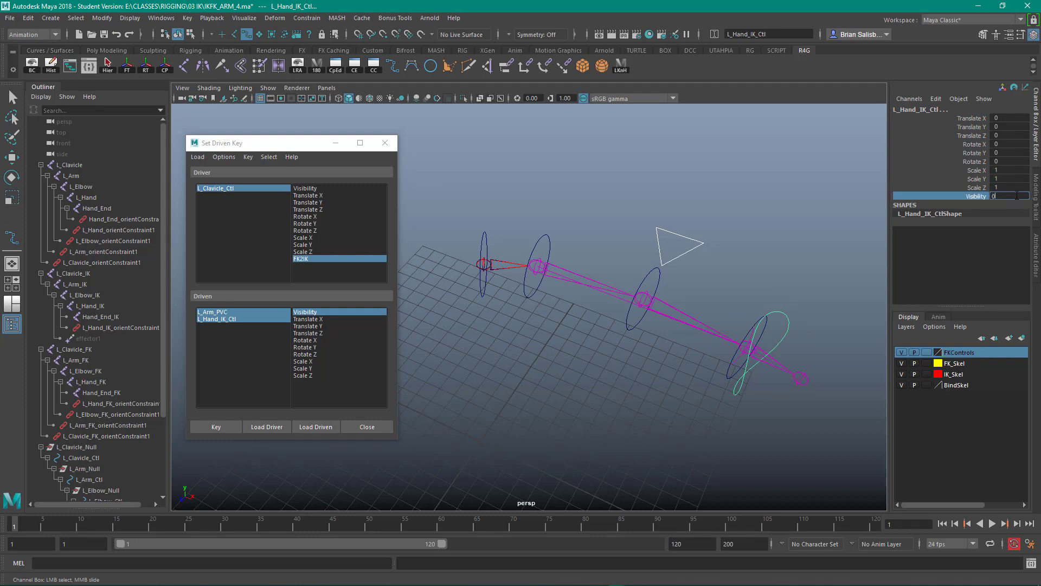
key(Return)
click(224, 427)
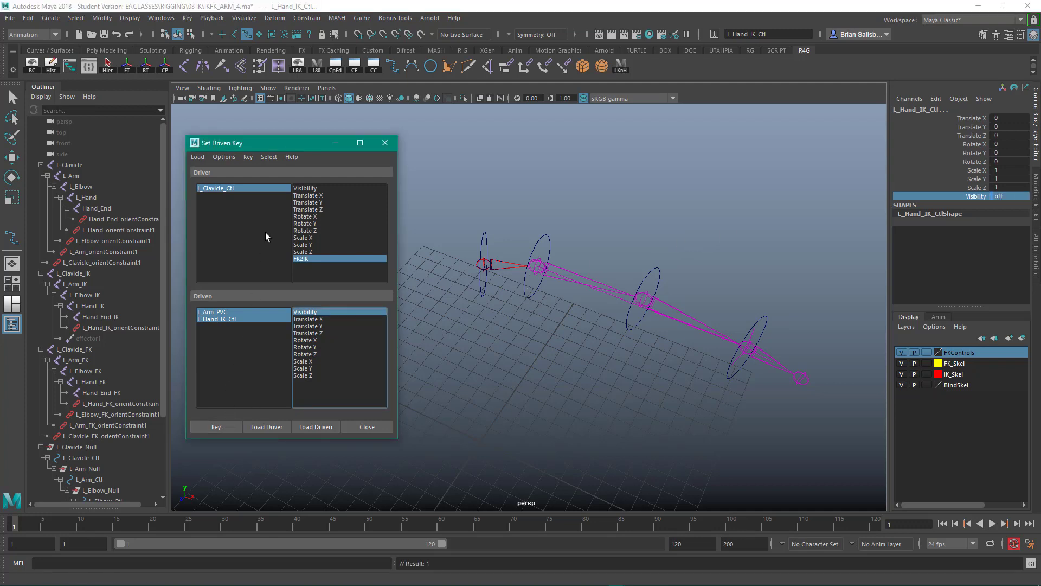
- Set L_Clavicle_Ctl's FK2IK to 10, turn the two IK controls' Visibility on, and key that relationship, closing Set Driven Key
click(256, 188)
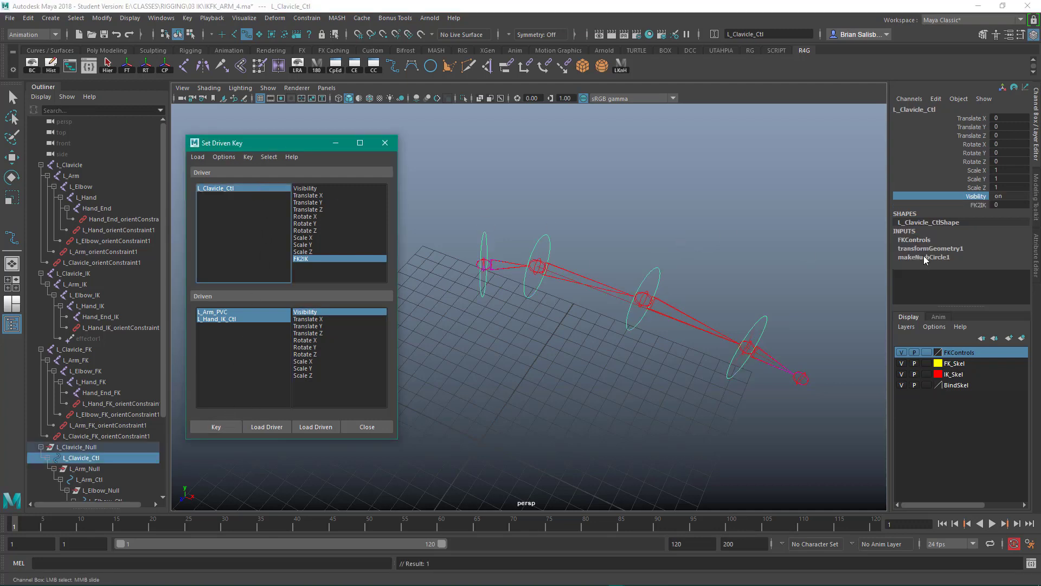
click(1005, 204)
text(10)
key(Return)
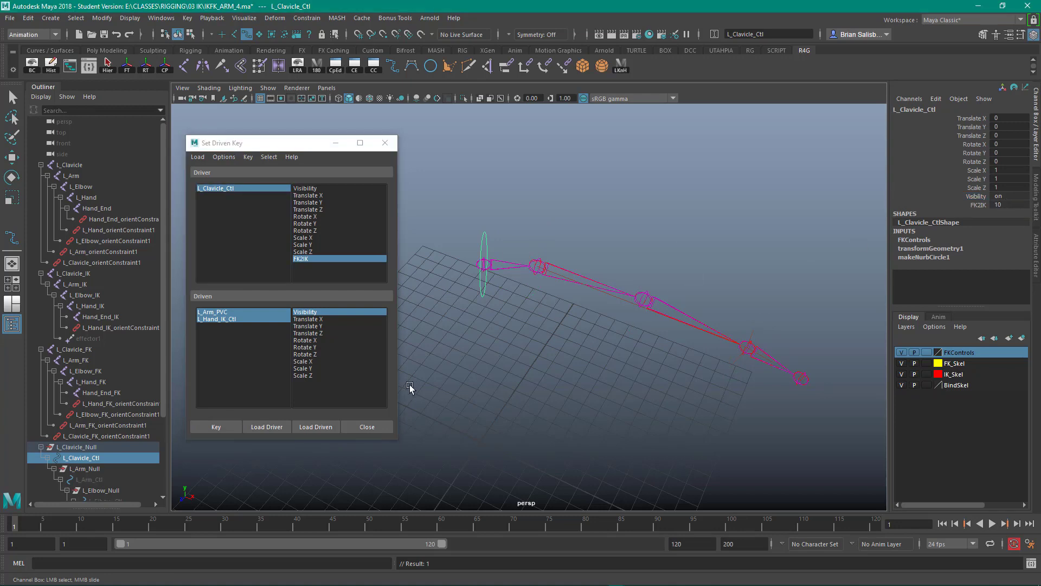
click(227, 321)
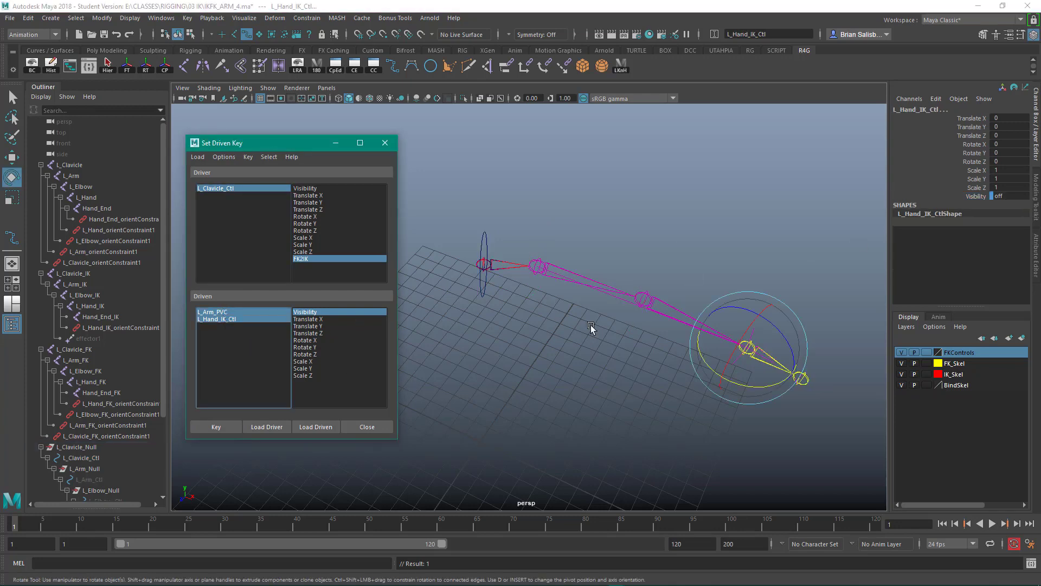
click(1011, 196)
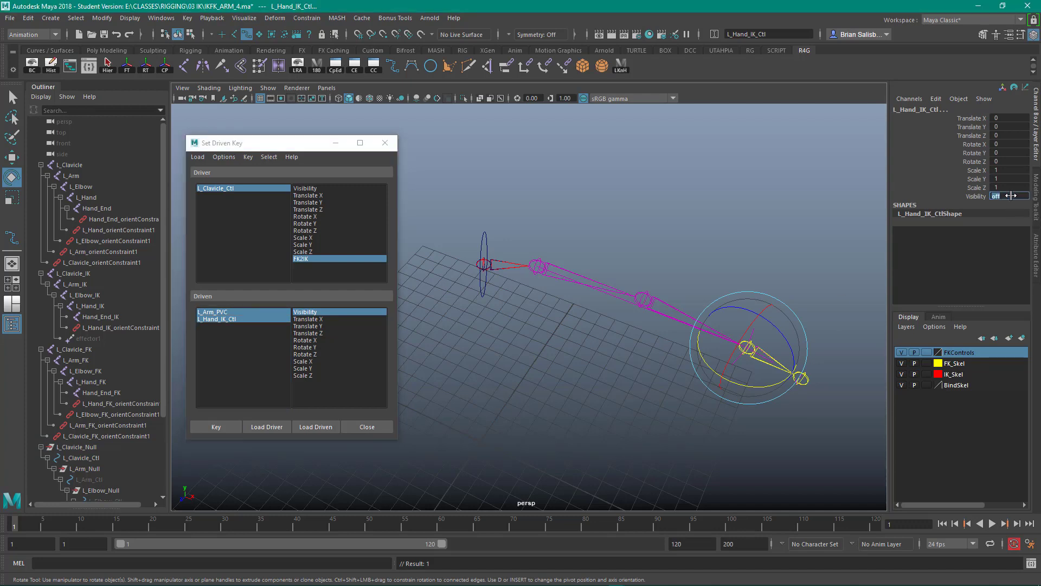
text(1)
key(Return)
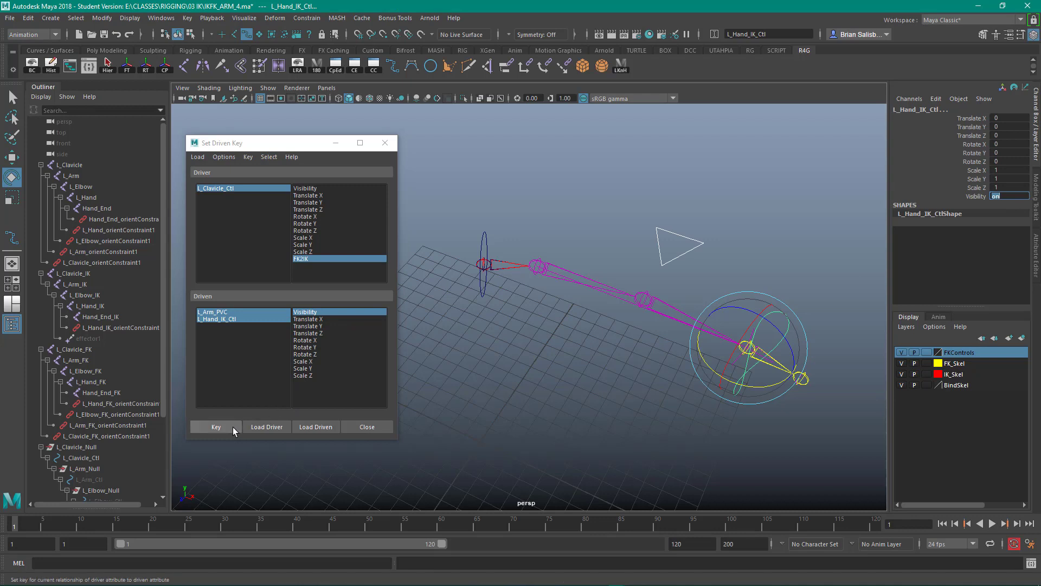
click(232, 427)
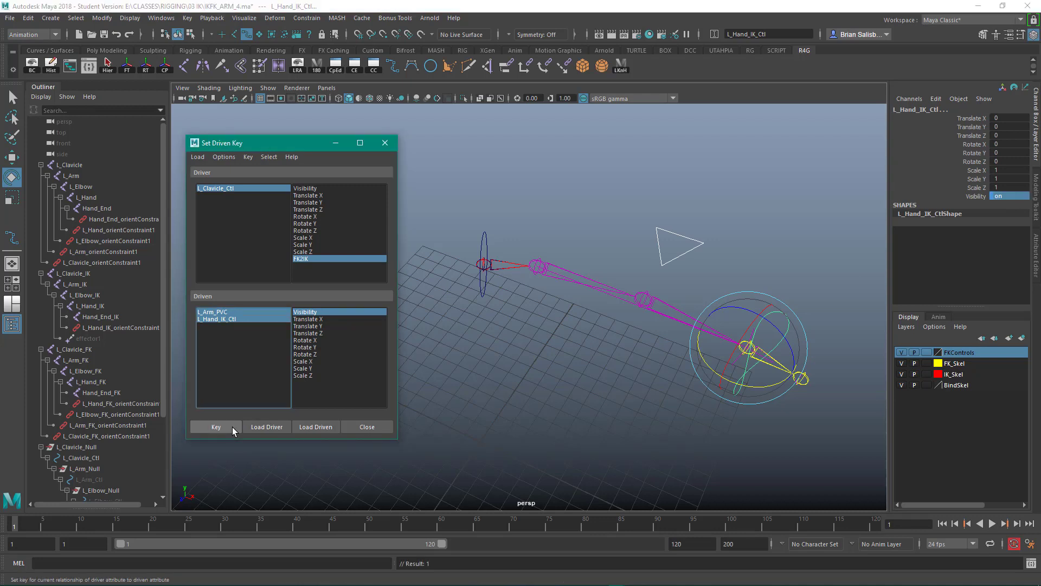
click(373, 428)
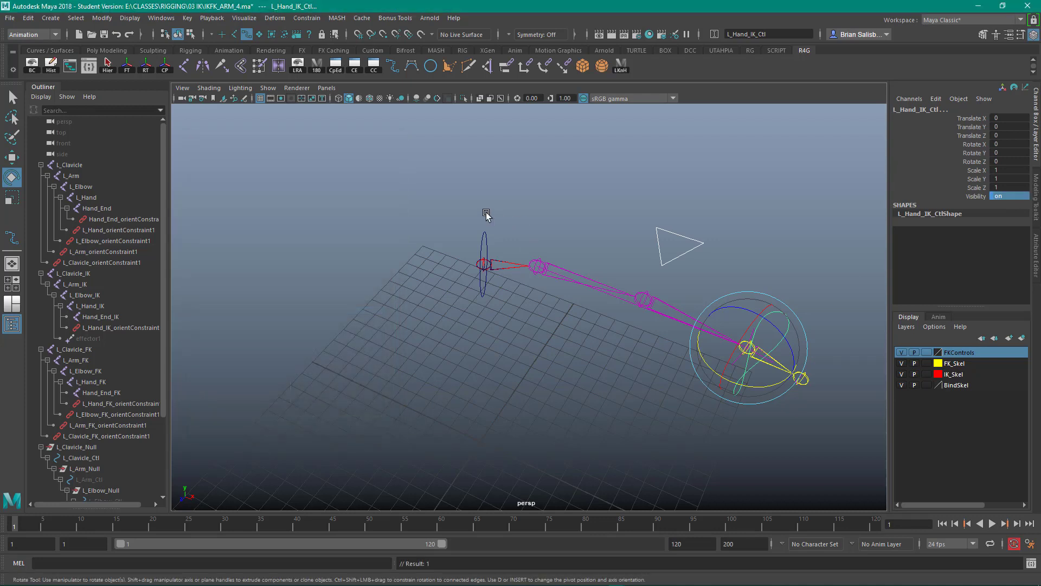
- Test the FK and IK control visibility by scrubbing L_Clavicle_Ctl's FK2IK, finishing with it set to 0
click(442, 216)
drag(442, 216, 529, 251)
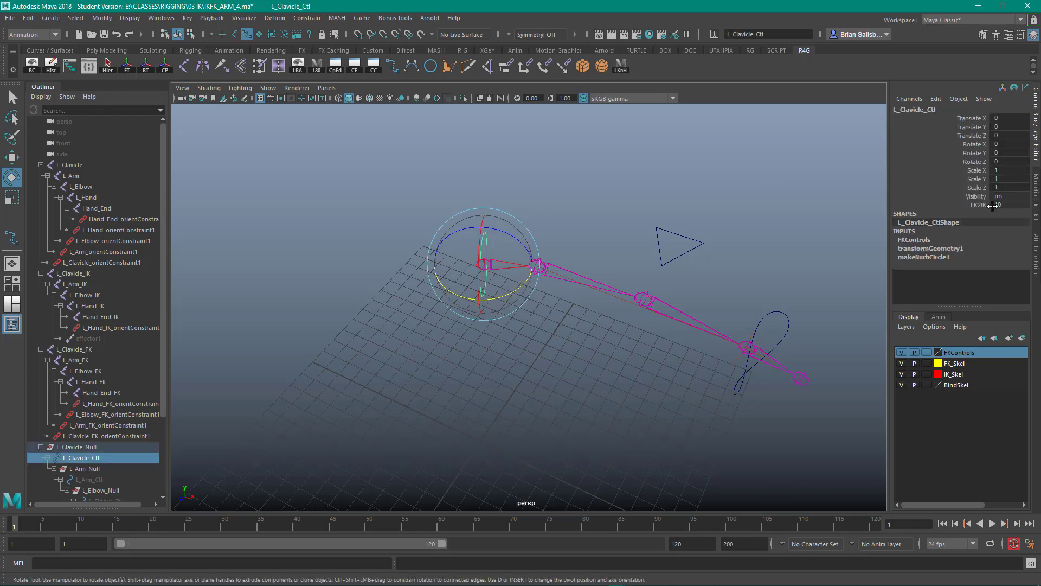
middle_drag(1003, 204, 1025, 205)
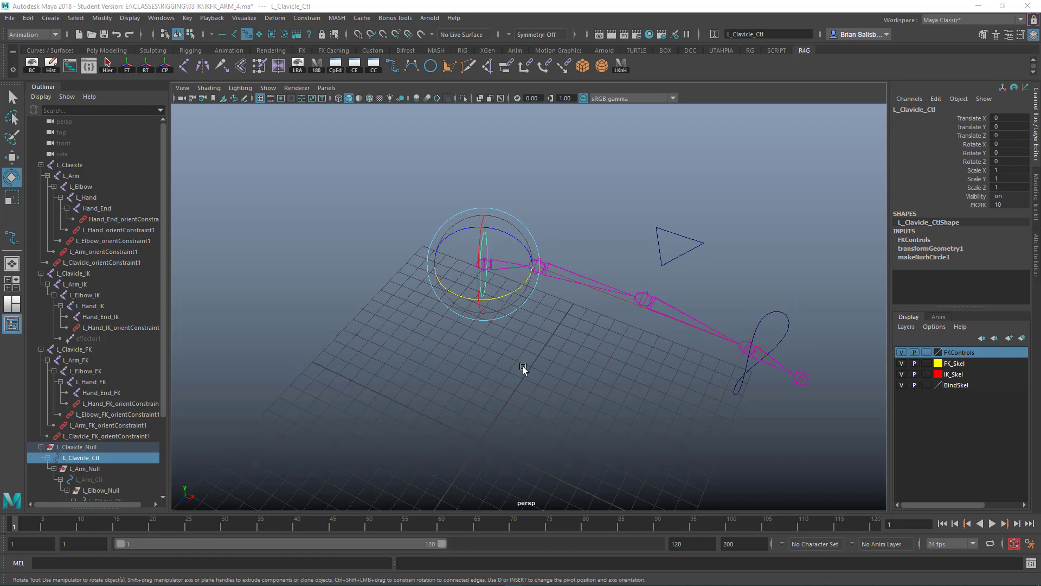
click(979, 205)
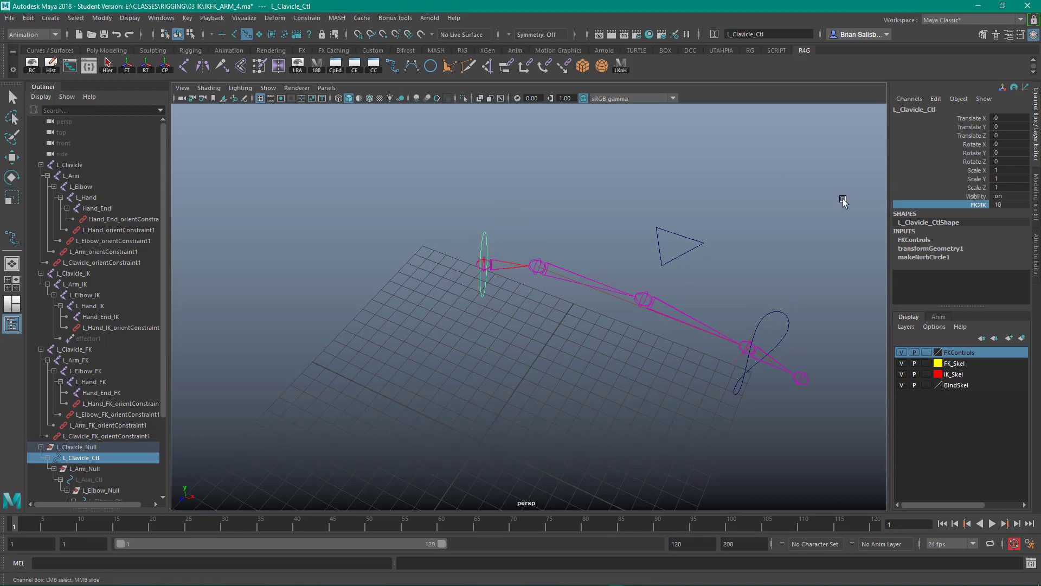
click(1005, 204)
text(0)
key(Return)
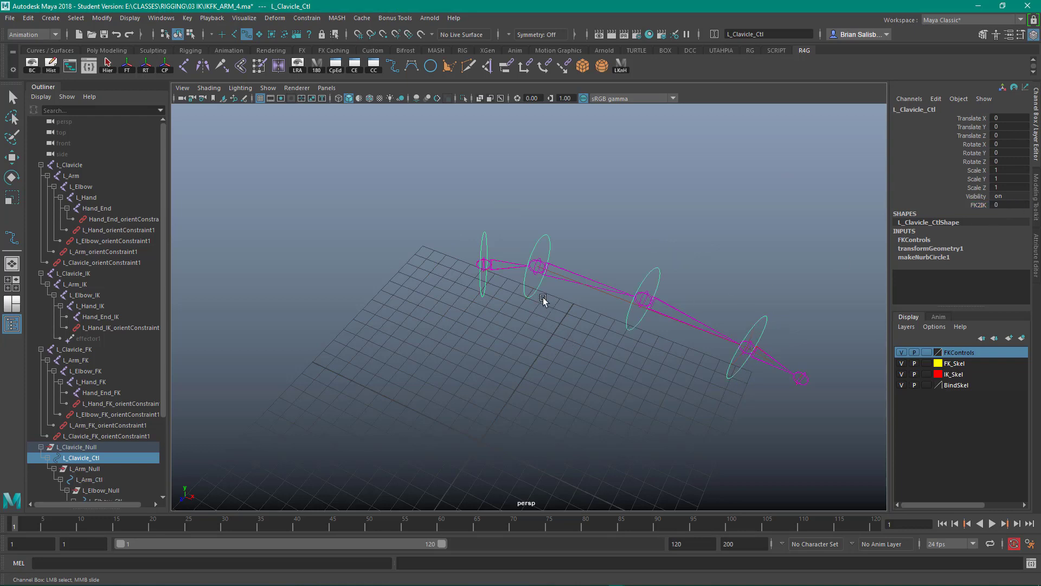
- Rotate L_Arm_Ctl about -33 degrees in Y and raise L_Clavicle_Ctl's FK2IK to 6 to test the blend between FK and IK
click(525, 297)
drag(566, 297, 538, 297)
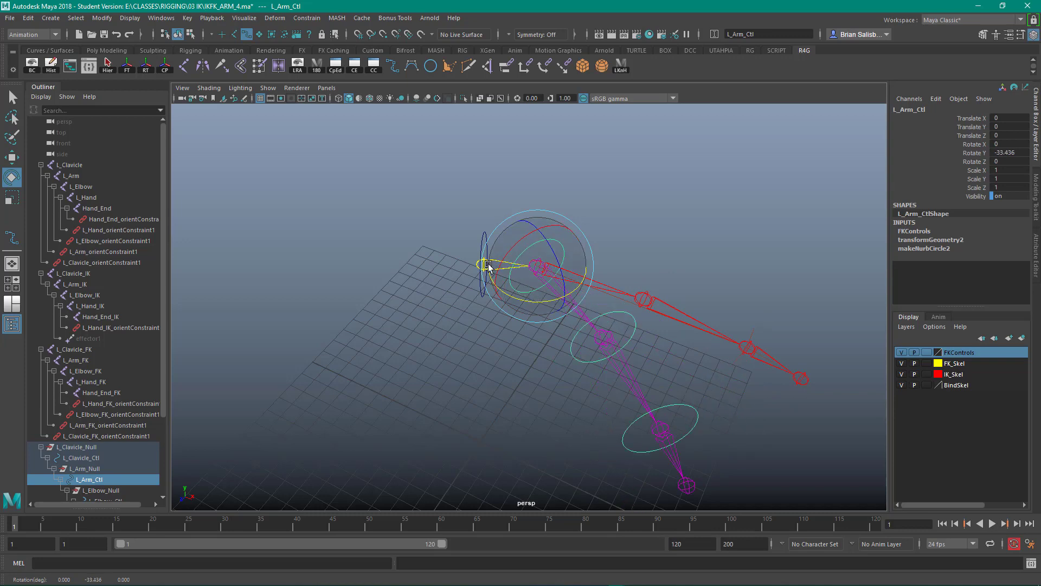
click(441, 214)
drag(448, 210, 494, 243)
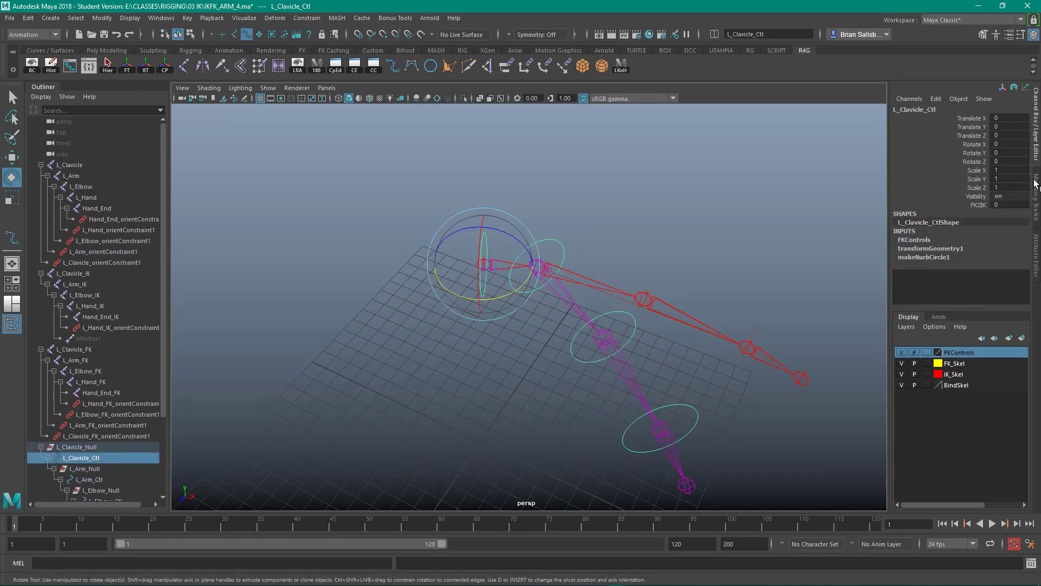
click(979, 205)
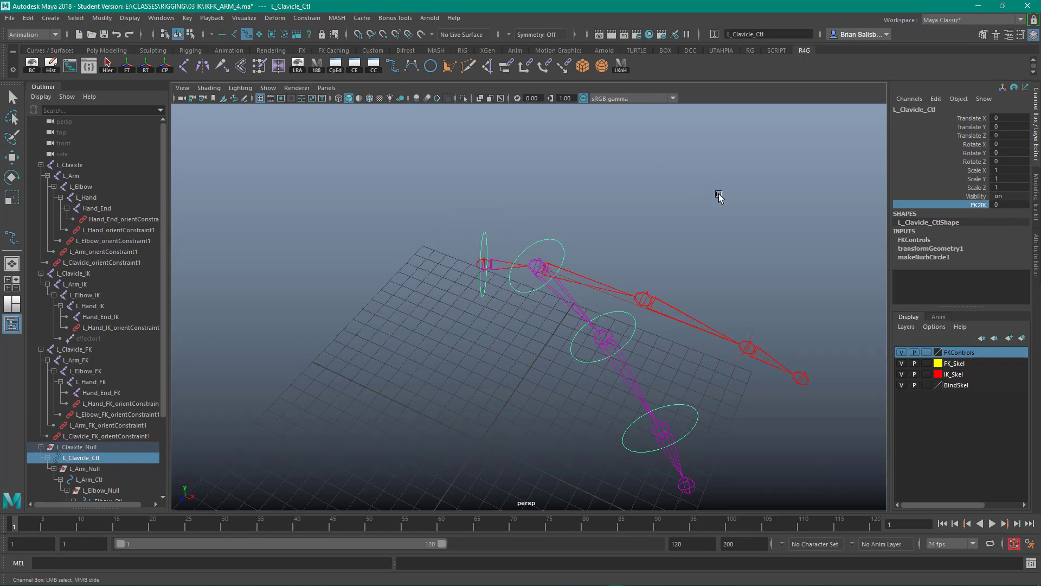
click(1009, 204)
text(5)
key(Return)
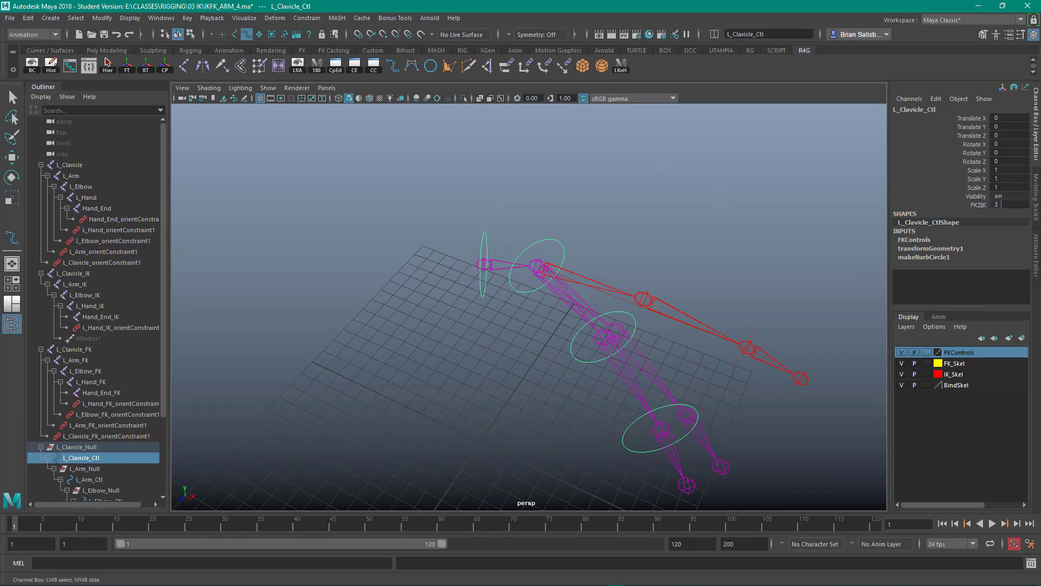
middle_drag(1009, 204, 1012, 204)
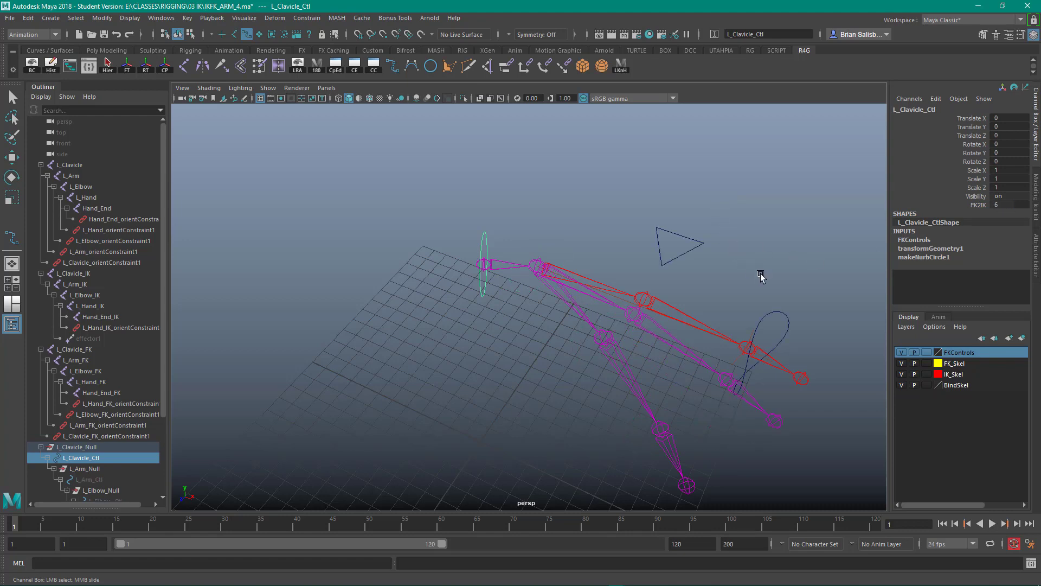
- Move L_Hand_IK_Ctl to about -1.9, 3.2, 0.4 in X, Y and Z to pose the IK arm upward
drag(761, 273, 756, 233)
key(e)
key(w)
drag(821, 297, 769, 283)
mouse_move(531, 474)
alt+mouse_down()
mouse_move(504, 506)
mouse_move(509, 450)
mouse_move(529, 464)
alt+mouse_up()
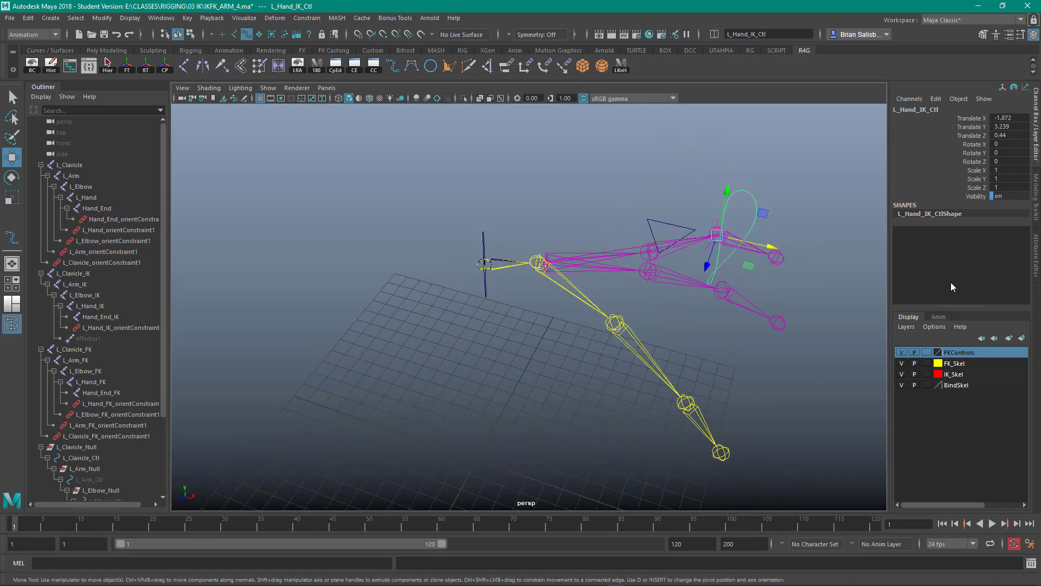
- Scrub L_Clavicle_Ctl's FK2IK between the two posed arms, finish at 0, and clear the selection
drag(440, 216, 493, 243)
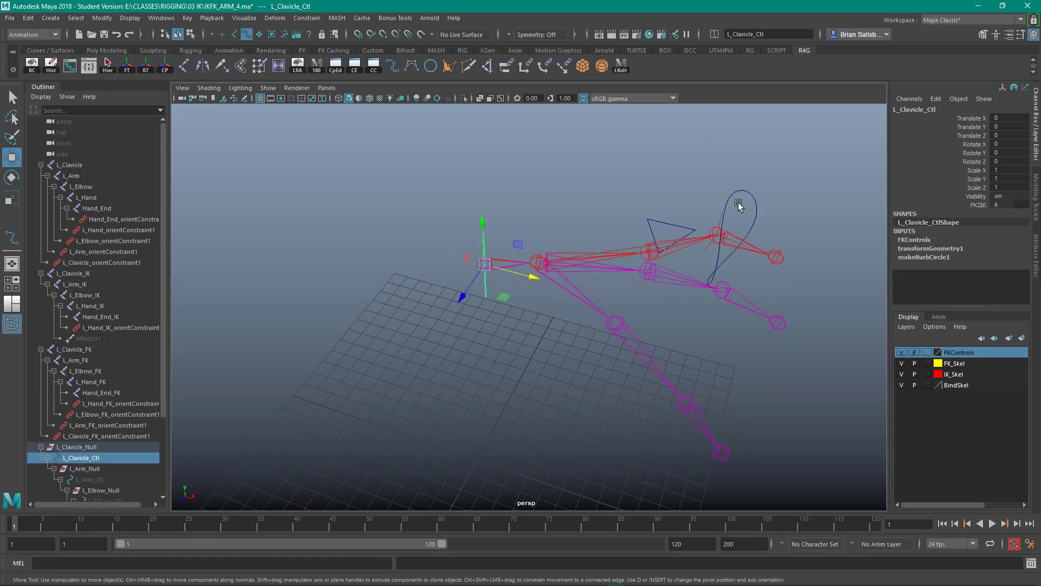
click(980, 205)
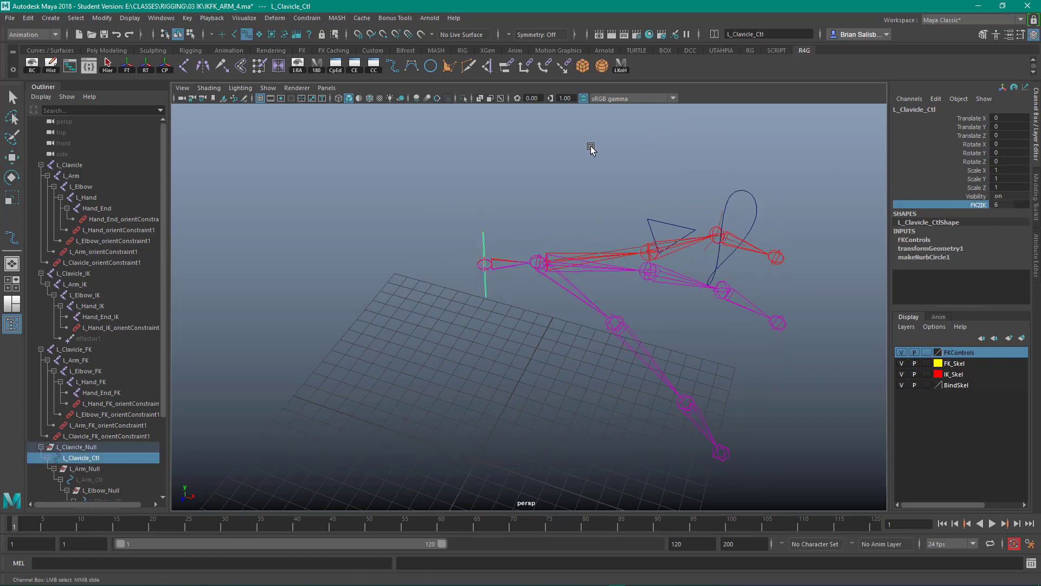
middle_drag(1013, 206, 990, 205)
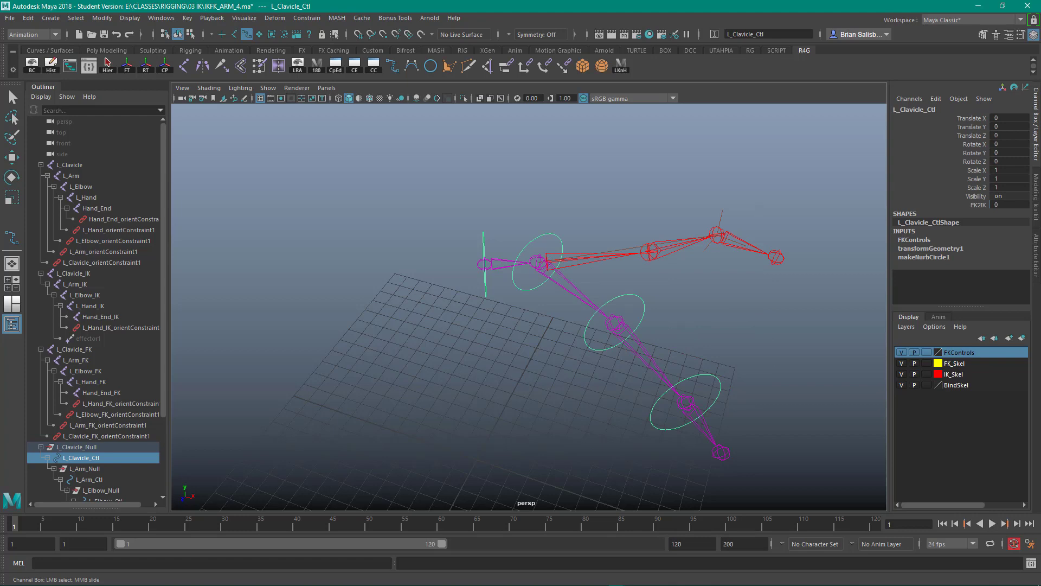
key(w)
click(654, 197)
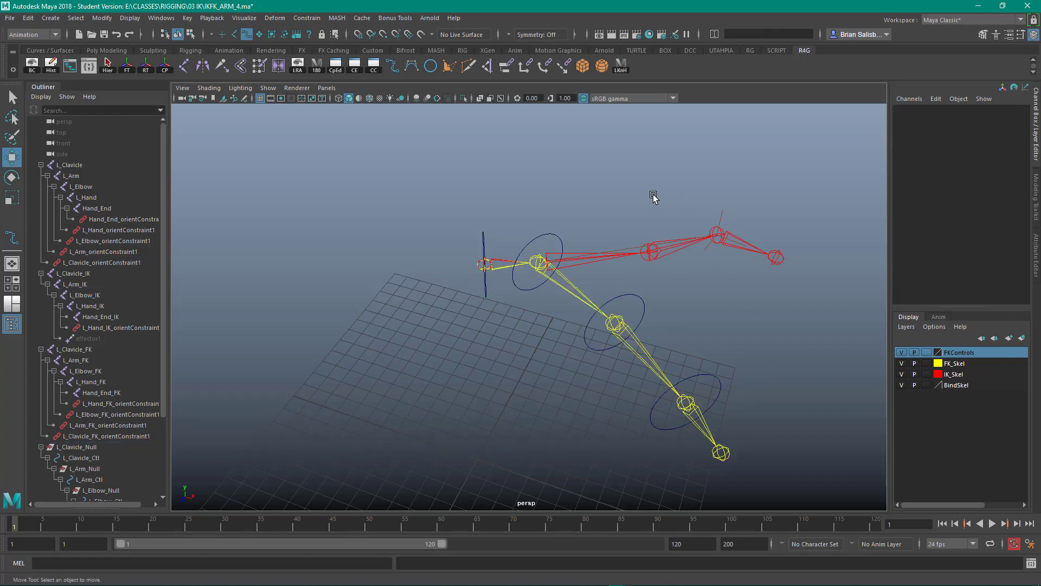
- Undo the FK2IK changes, the L_Hand_IK_Ctl move and the L_Arm_Ctl rotation made while testing the switch
key(ctrl+z)
key(ctrl+z)
key(ctrl+z)
key(ctrl+z)
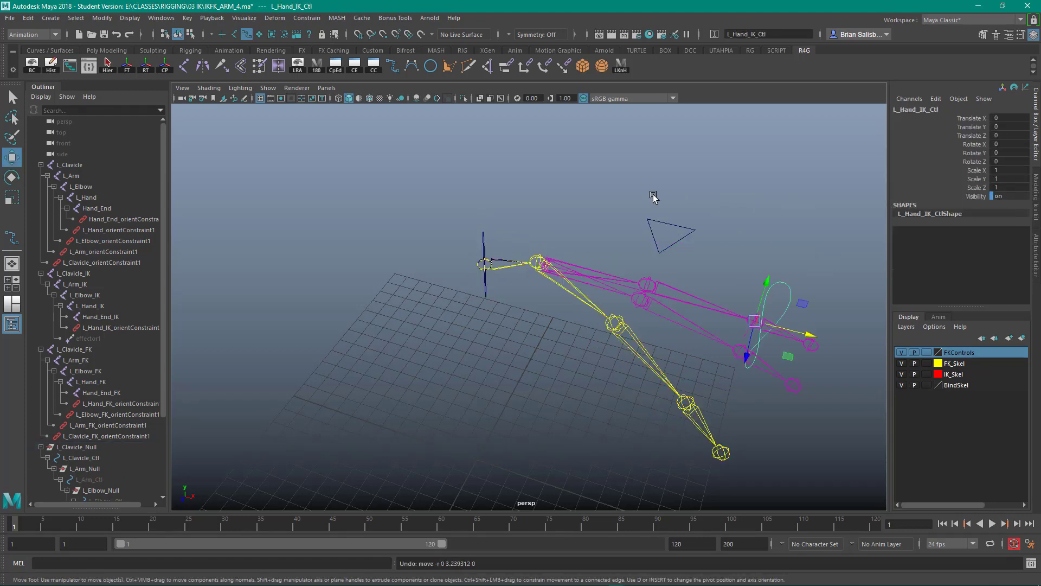
key(ctrl+z)
key(ctrl+z)
key(ctrl+z)
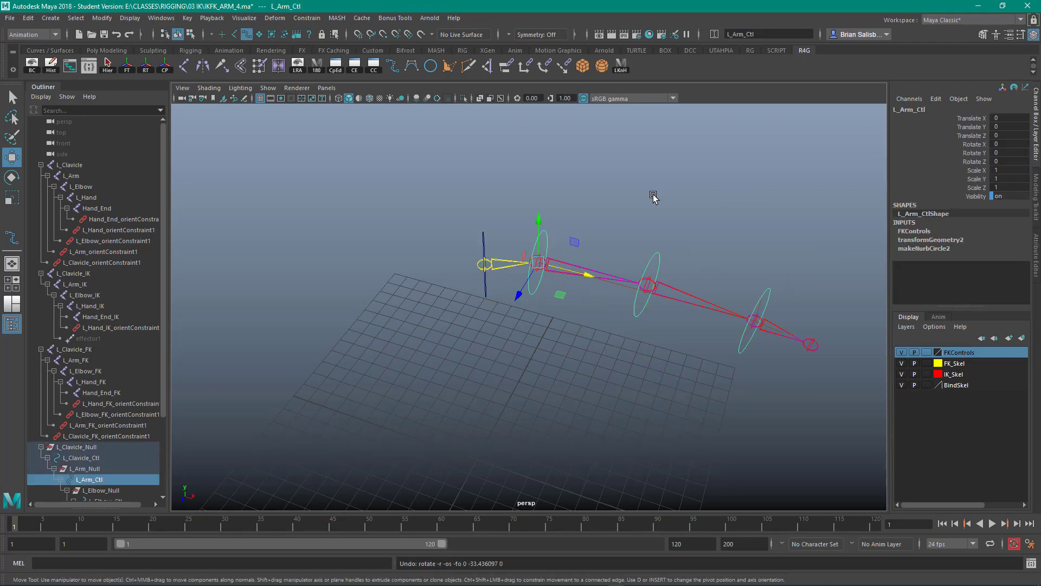
alt+drag(624, 179, 524, 210)
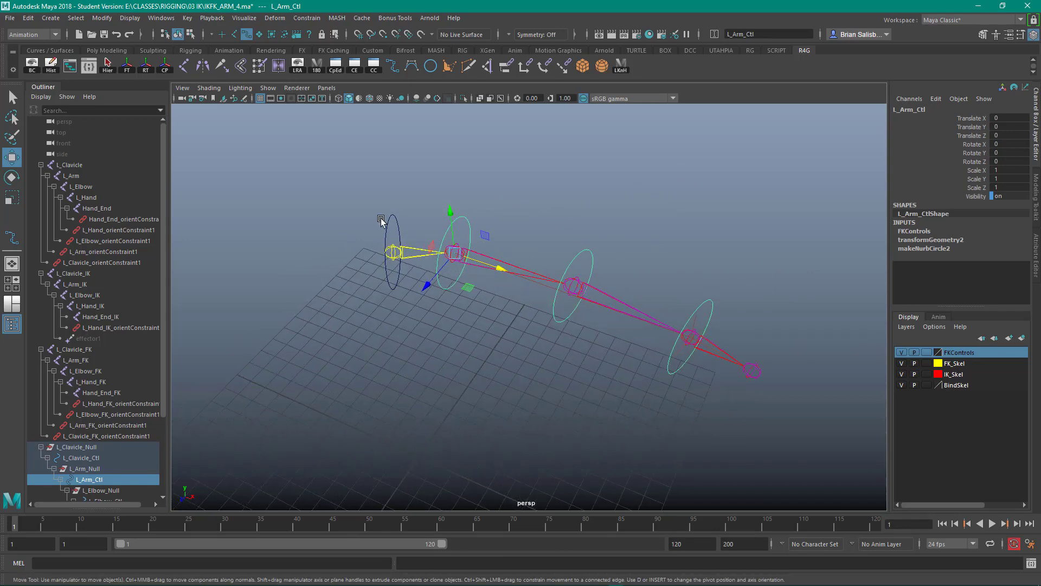
- Collapse the L_Clavicle, L_Clavicle_IK, L_Clavicle_FK and L_Clavicle_Null hierarchies in the Outliner
click(40, 165)
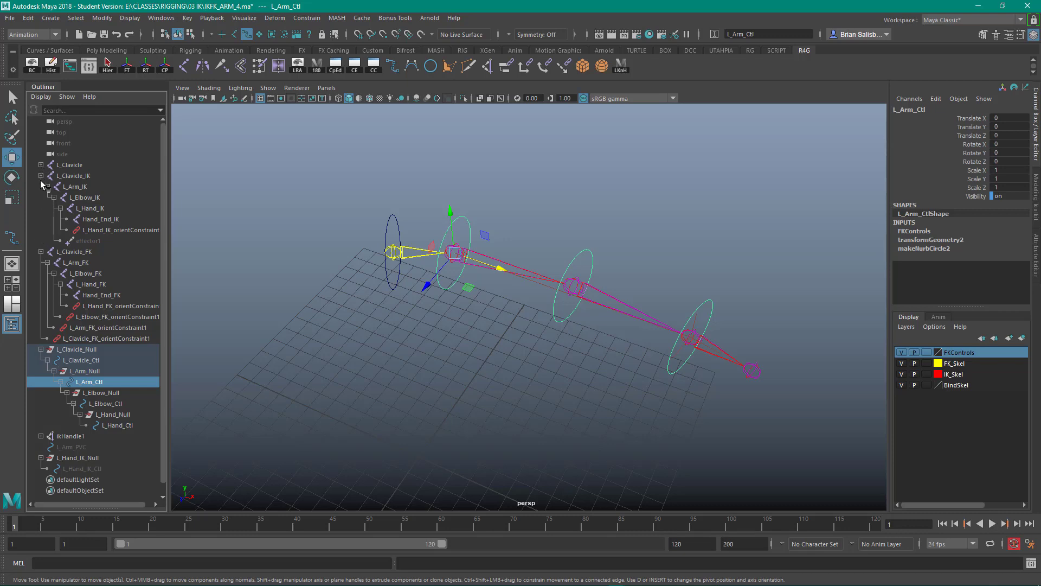
click(42, 176)
click(40, 187)
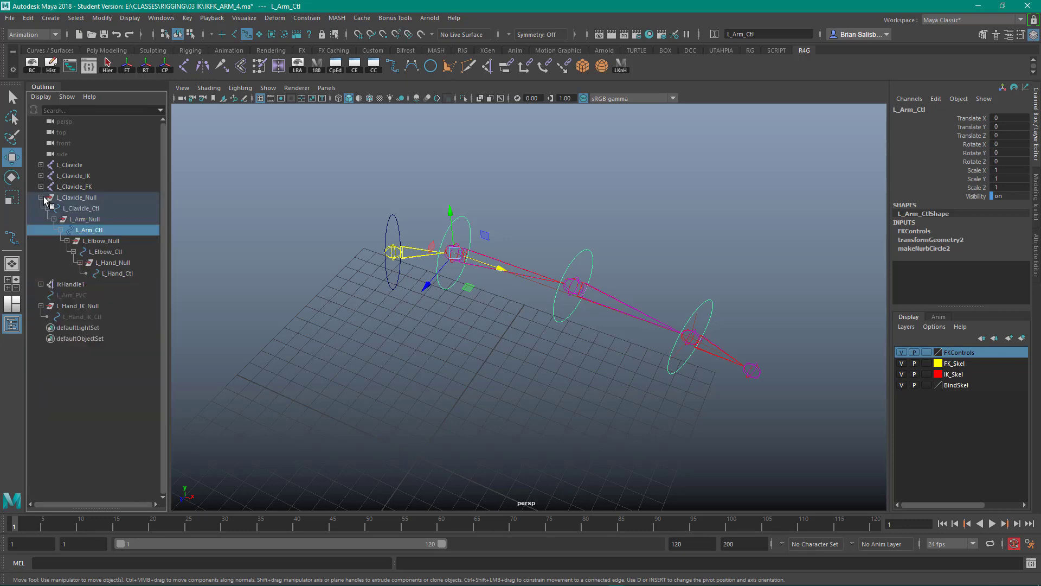
click(40, 197)
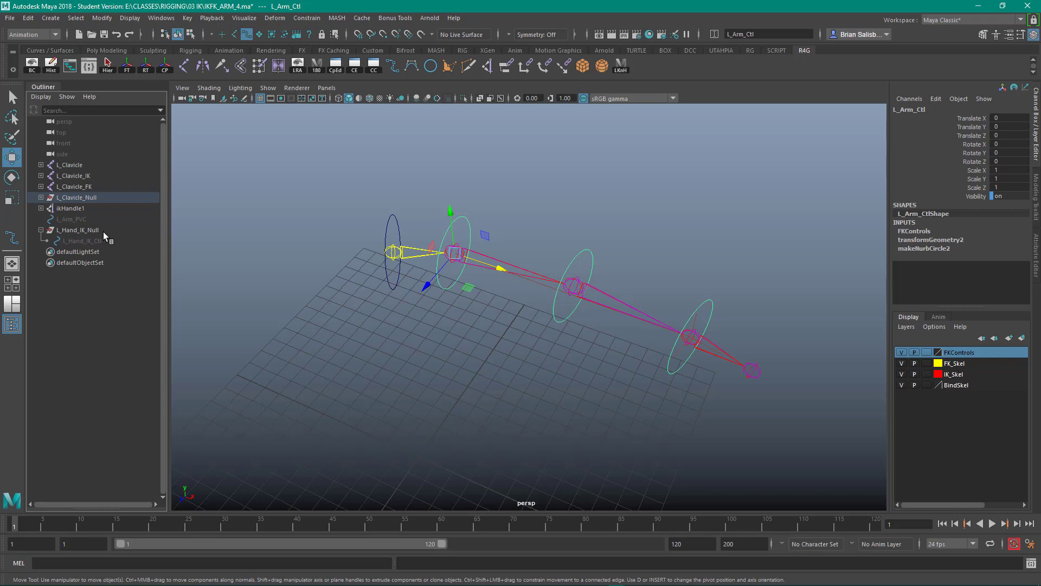
- Rename ikHandle1 as L_IKARM_Handle and clear the selection
double_click(73, 208)
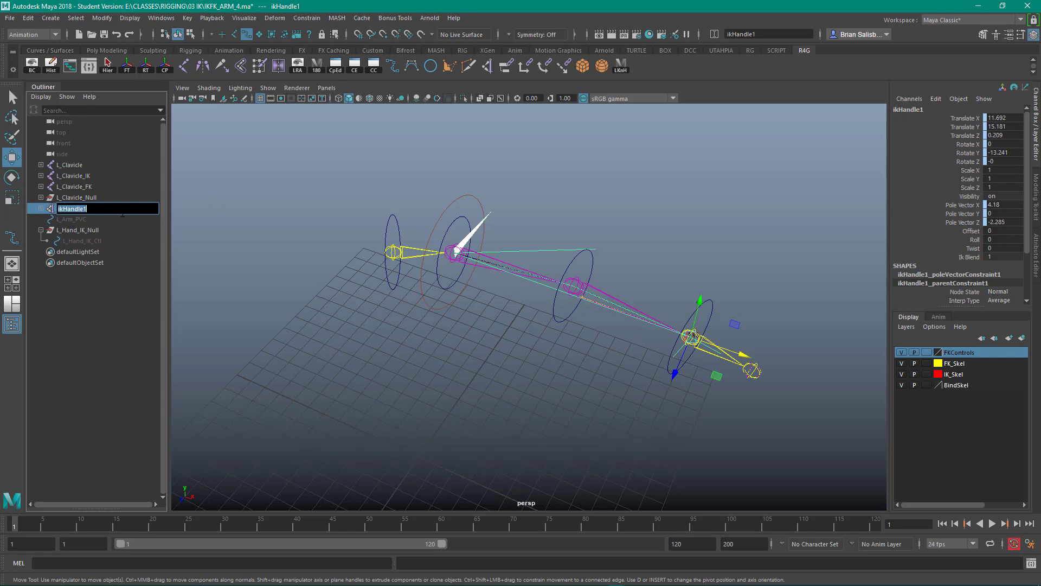
text(L_IK)
text(ARM_HAND)
key(BackSpace)
key(BackSpace)
text(andle)
key(Return)
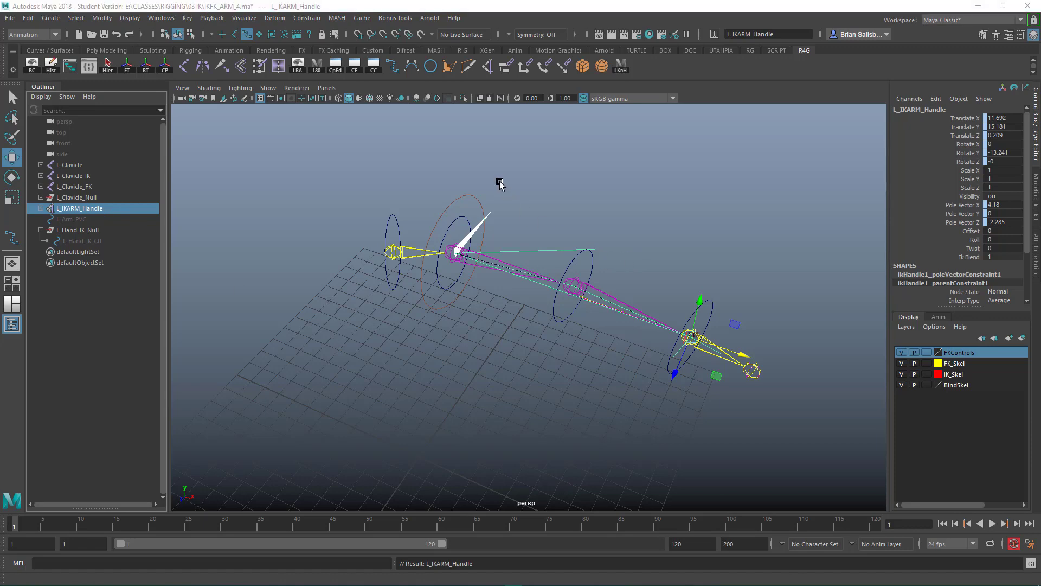
alt+right_drag(498, 186, 533, 185)
alt+drag(533, 185, 529, 180)
mouse_move(527, 179)
alt+right_down()
mouse_move(521, 190)
mouse_move(530, 189)
alt+right_up()
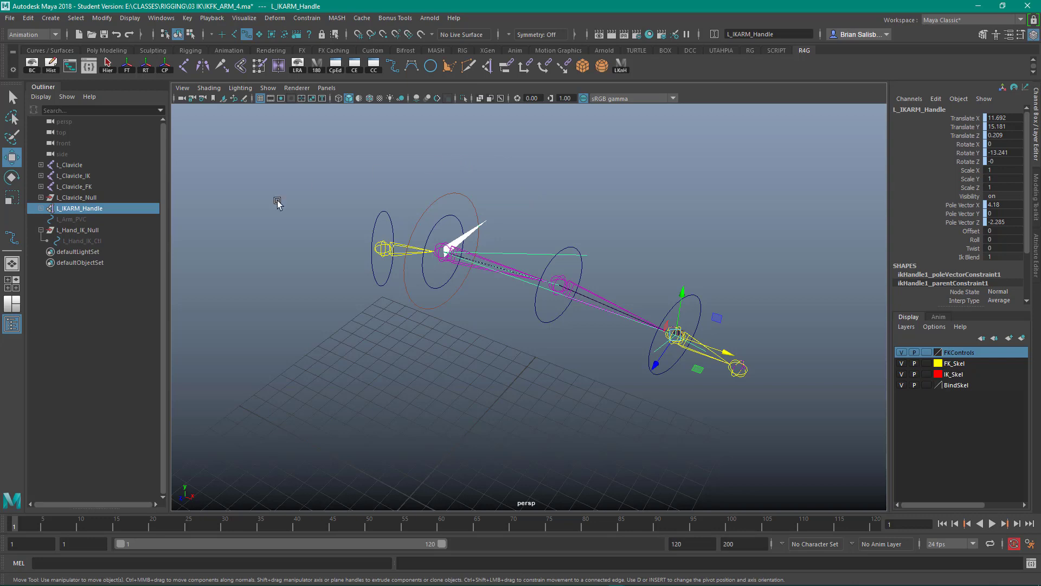
click(237, 213)
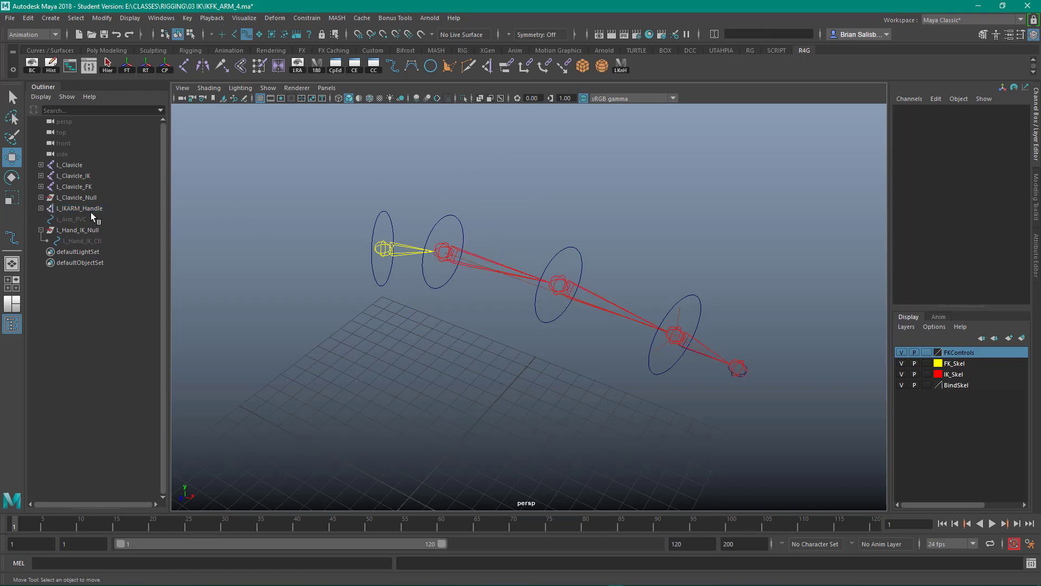
- Lock and hide the Translate X, Y and Z channels of L_Clavicle_Ctl, L_Arm_Ctl, L_Elbow_Ctl and L_Hand_Ctl together
click(41, 198)
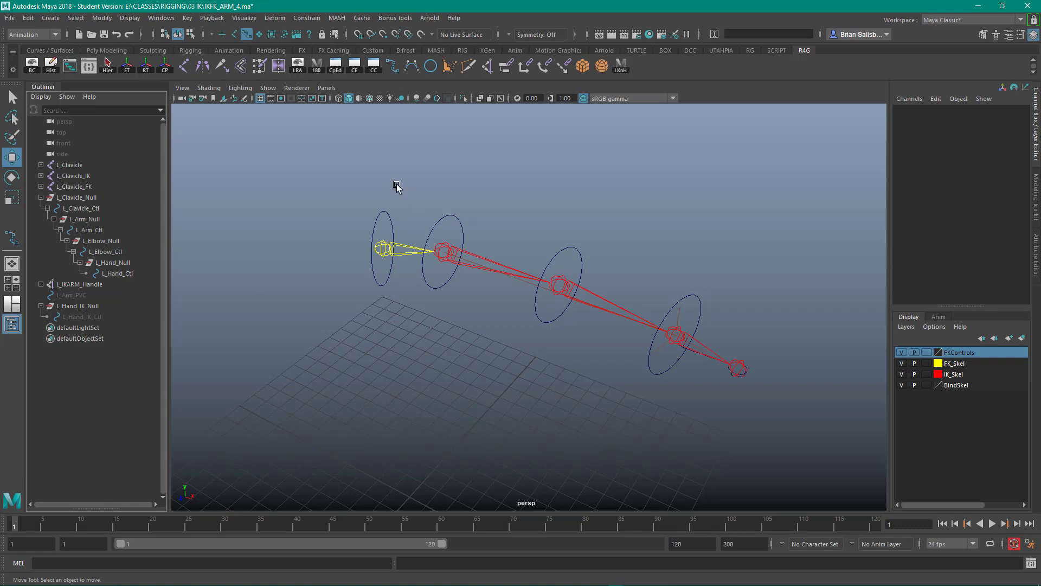
drag(367, 184, 542, 241)
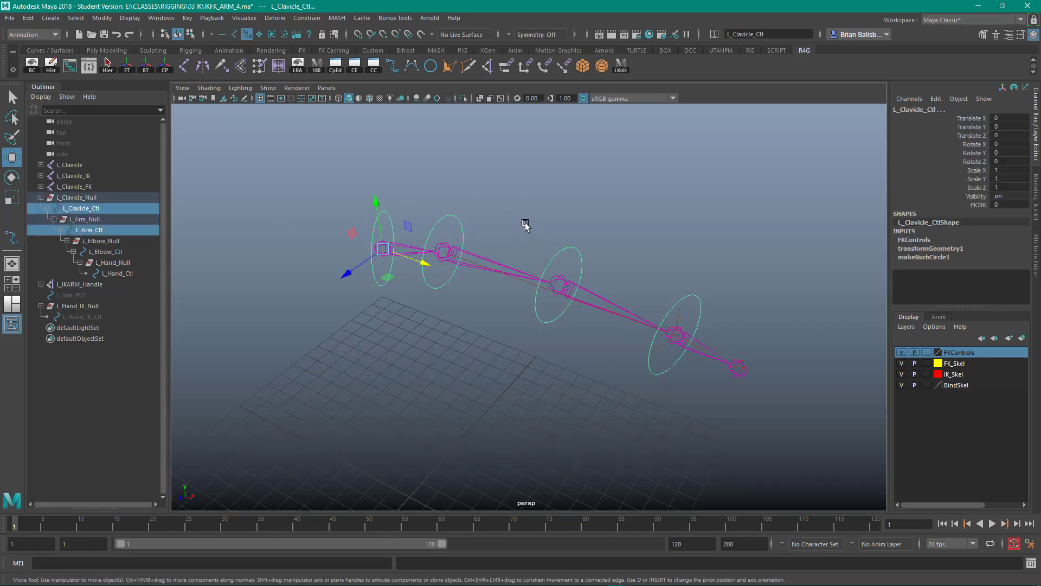
click(356, 179)
drag(363, 184, 463, 222)
shift+drag(558, 239, 589, 264)
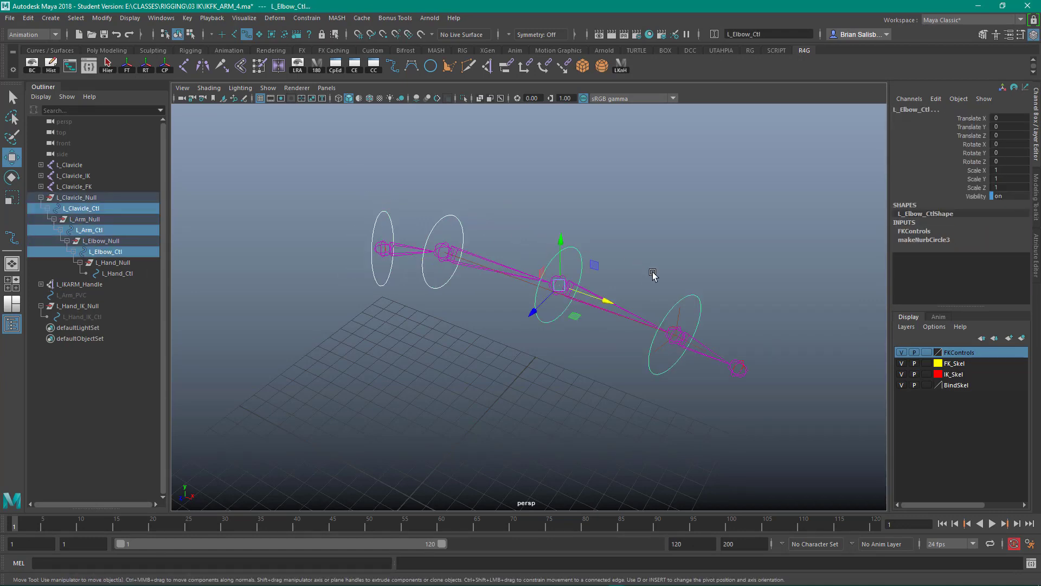
shift+drag(657, 277, 722, 299)
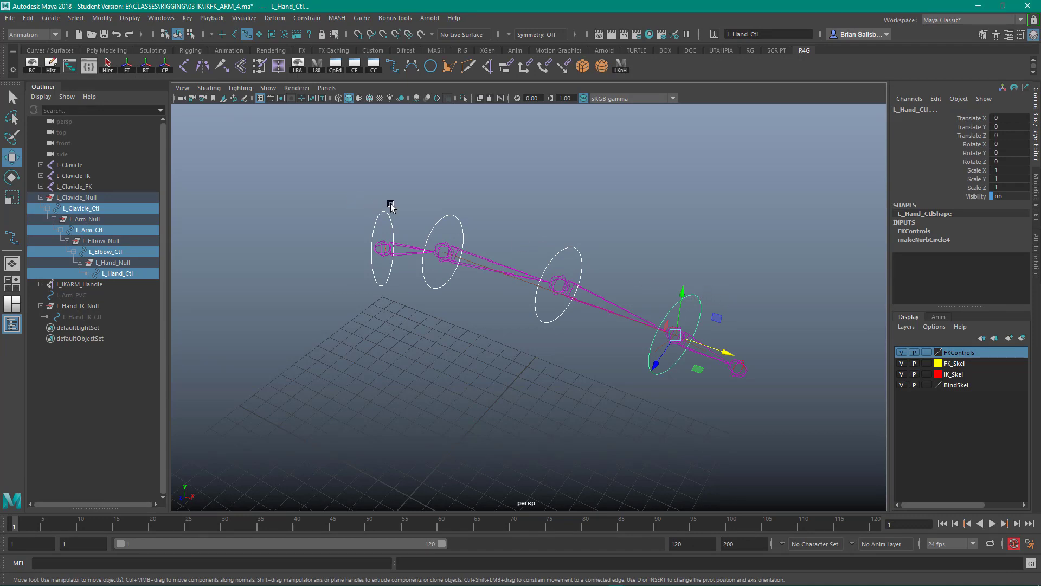
drag(974, 119, 979, 133)
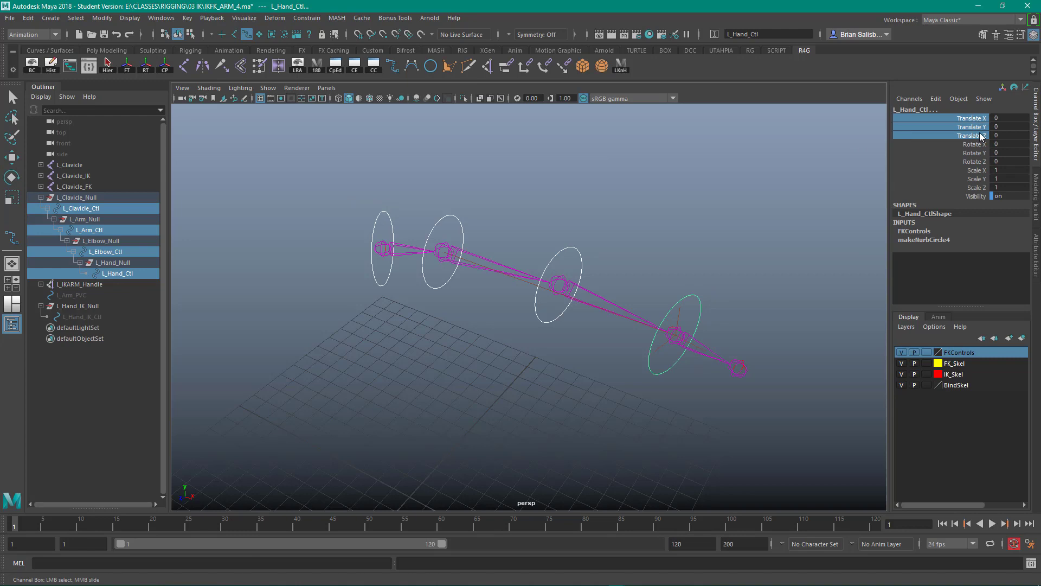
right_click(979, 132)
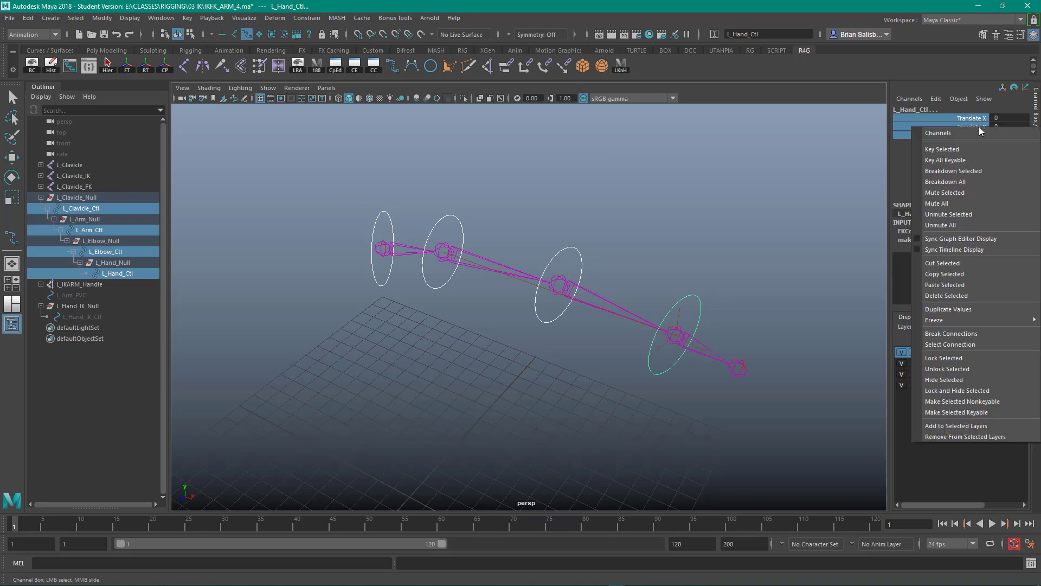
click(965, 388)
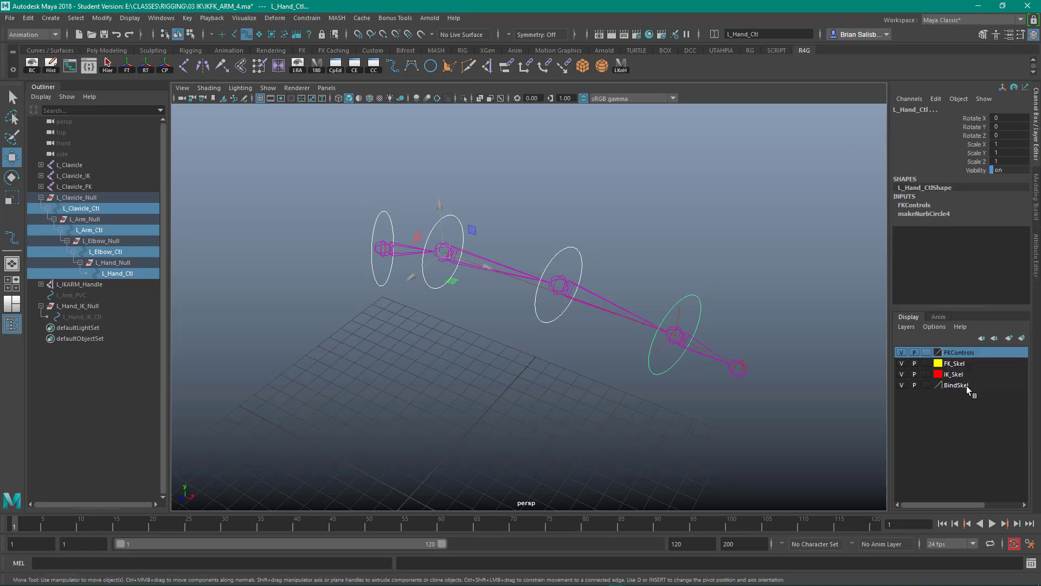
- Lock and hide the Scale X, Y and Z channels of the four selected FK controls, and deselect them
drag(979, 144, 981, 161)
right_click(978, 148)
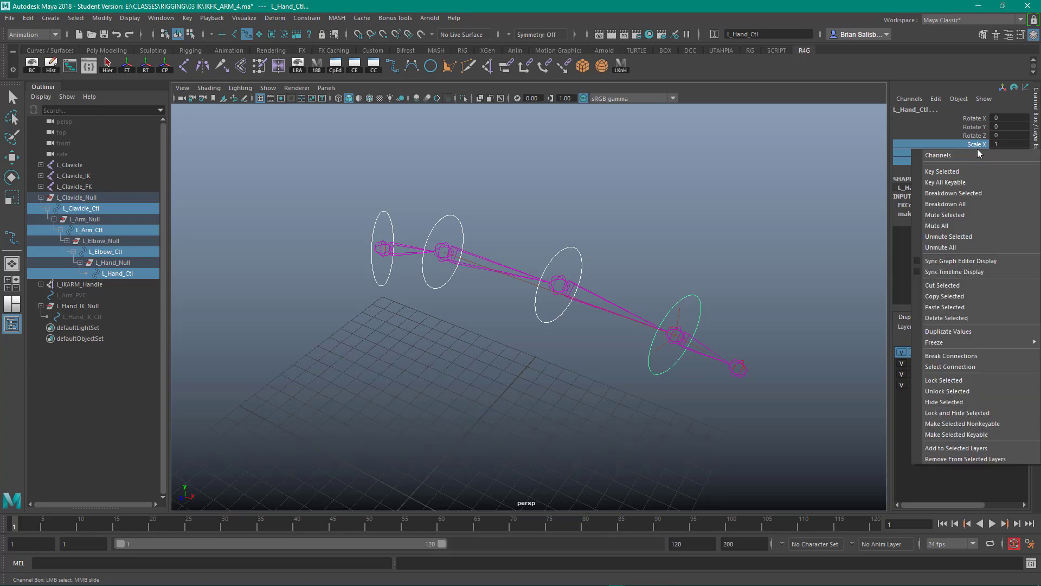
click(975, 402)
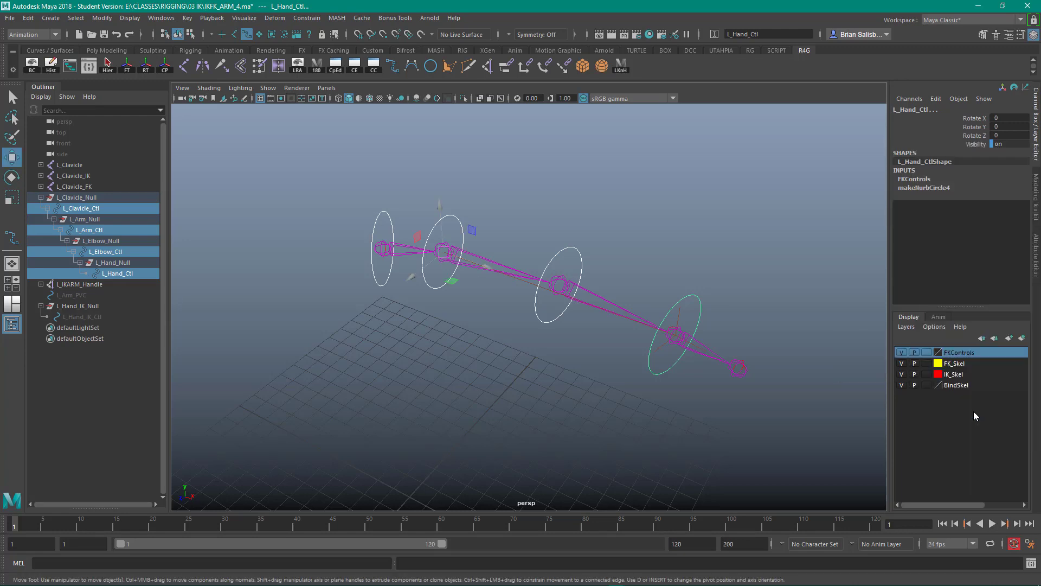
click(628, 220)
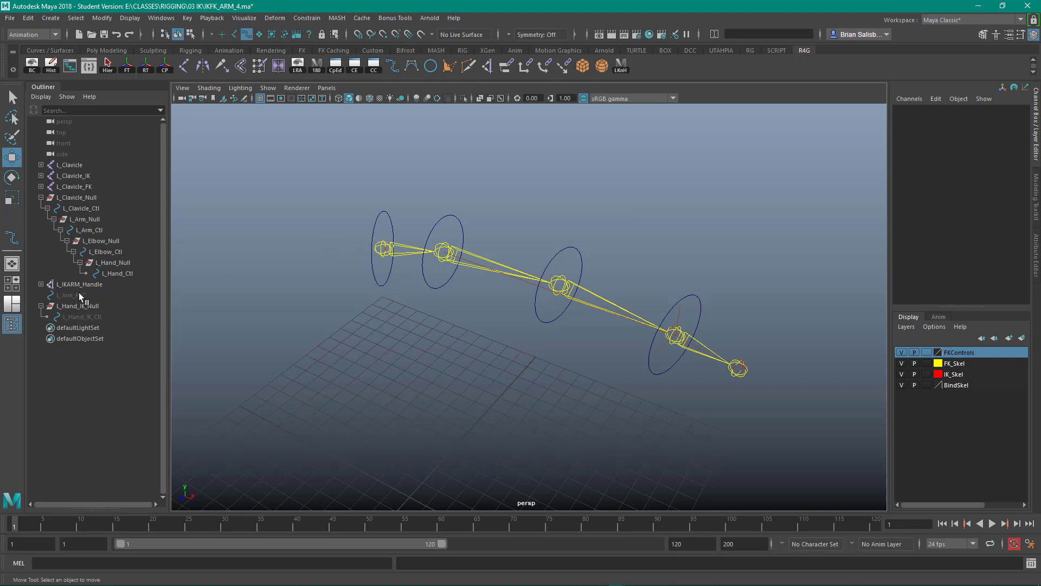
- Set L_Clavicle_Ctl's FK2IK to 10 to bring up the IK controls
drag(372, 202, 416, 222)
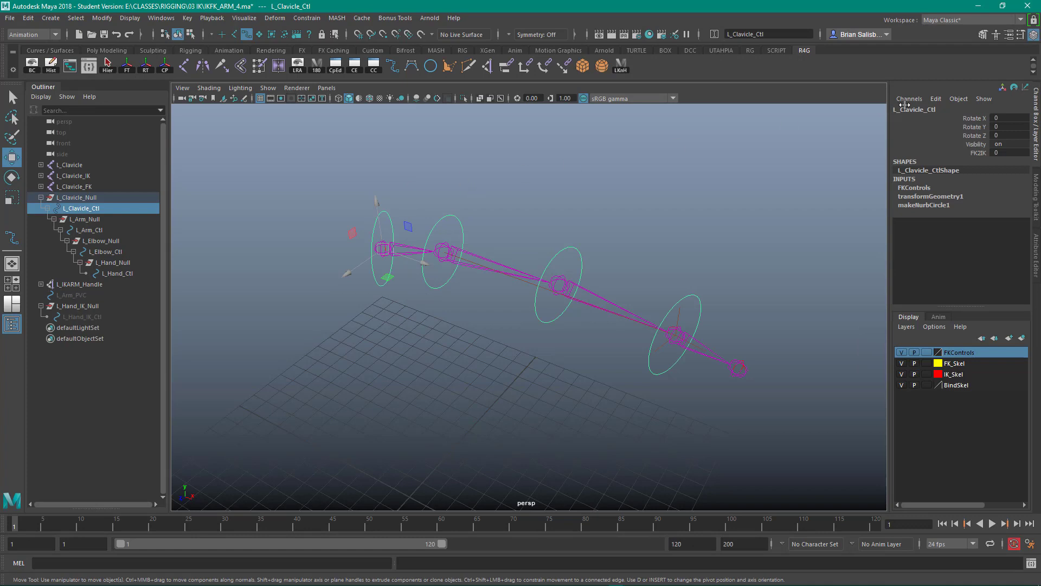
click(1007, 152)
text(10)
key(Return)
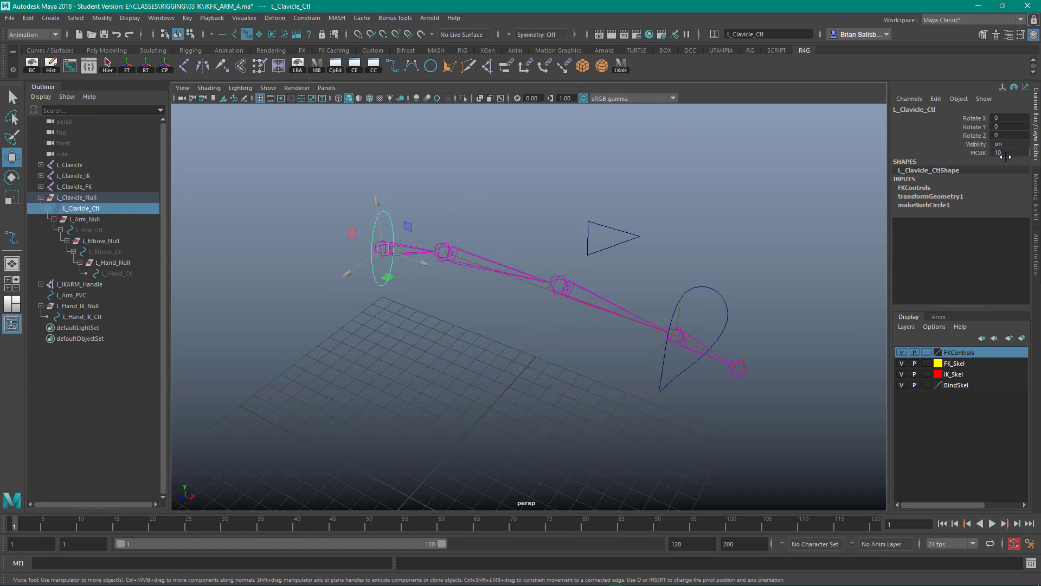
- Lock and hide the Scale X, Y and Z channels of L_Hand_IK_Ctl
drag(595, 179, 636, 242)
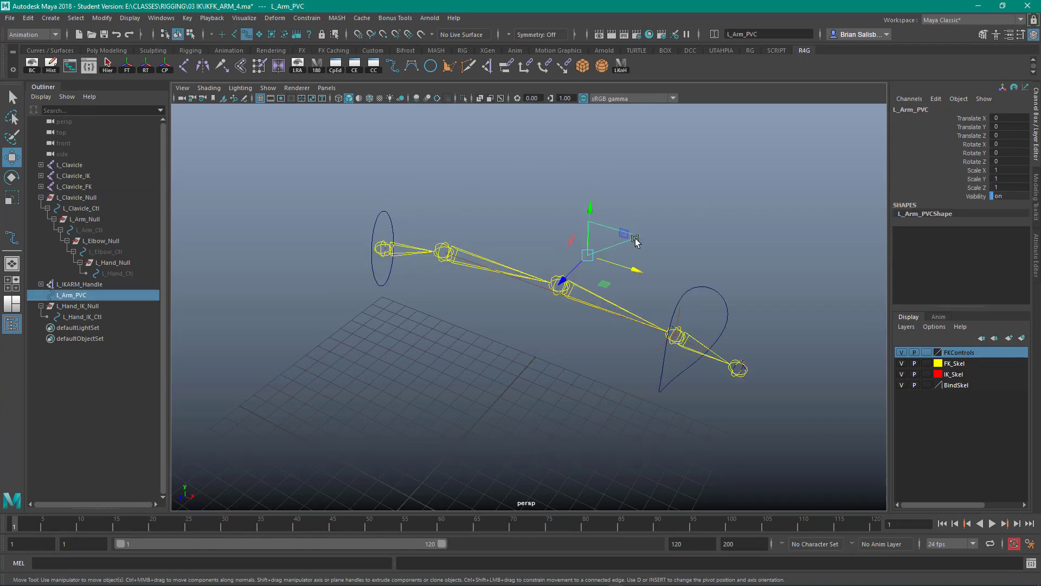
shift+click(726, 313)
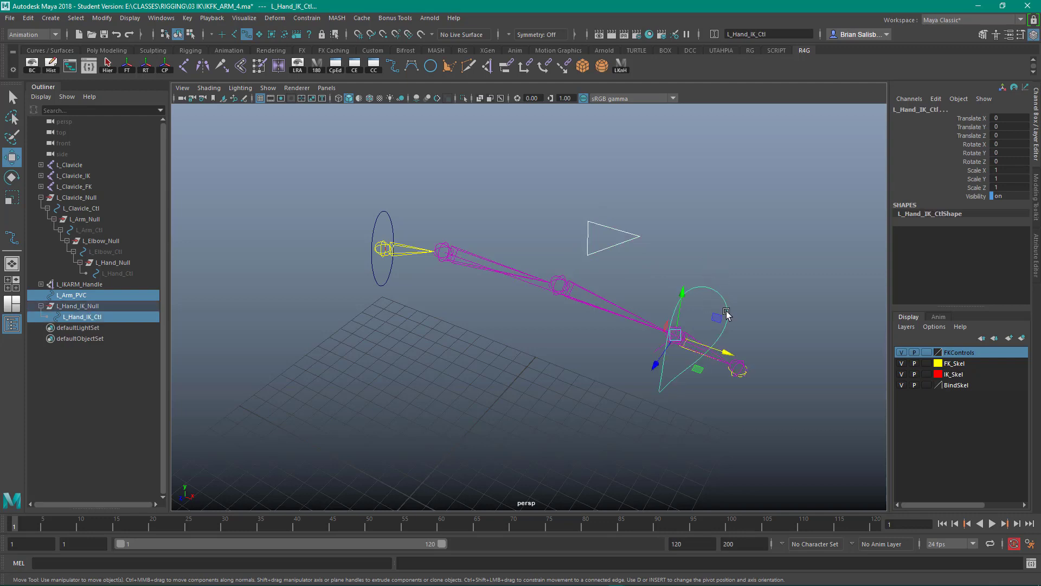
click(706, 277)
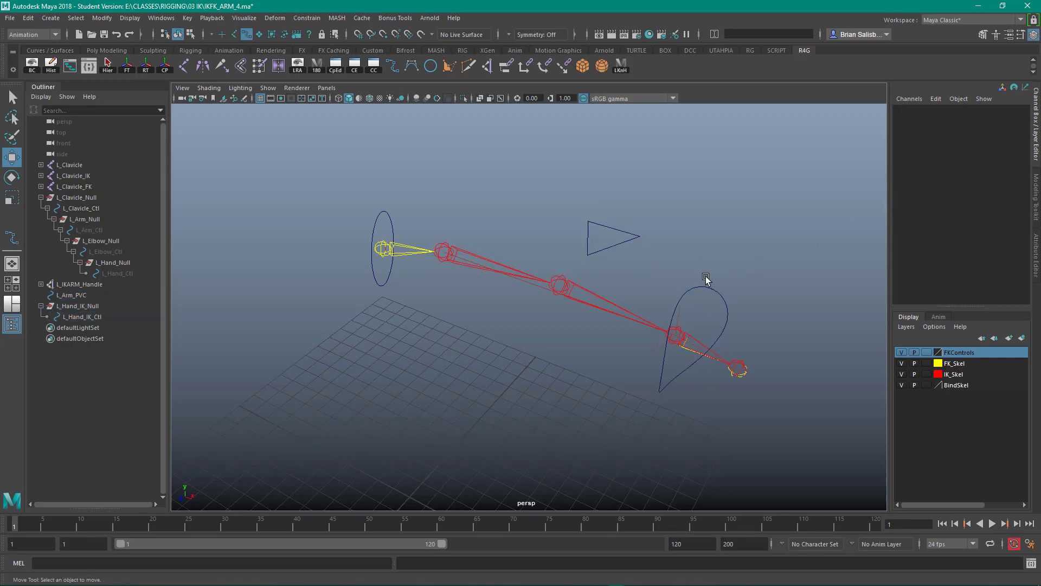
click(706, 279)
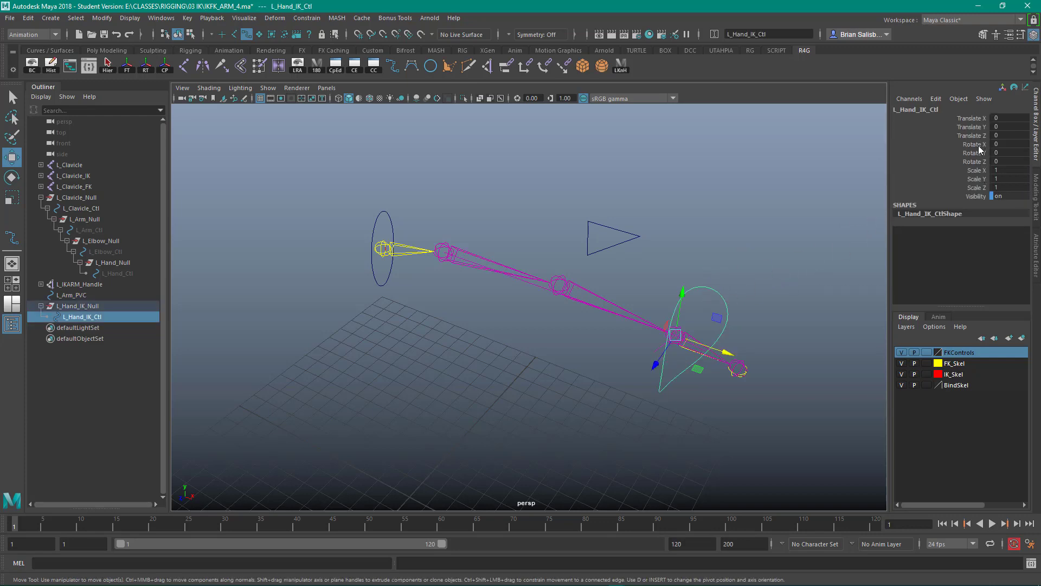
drag(980, 171, 983, 191)
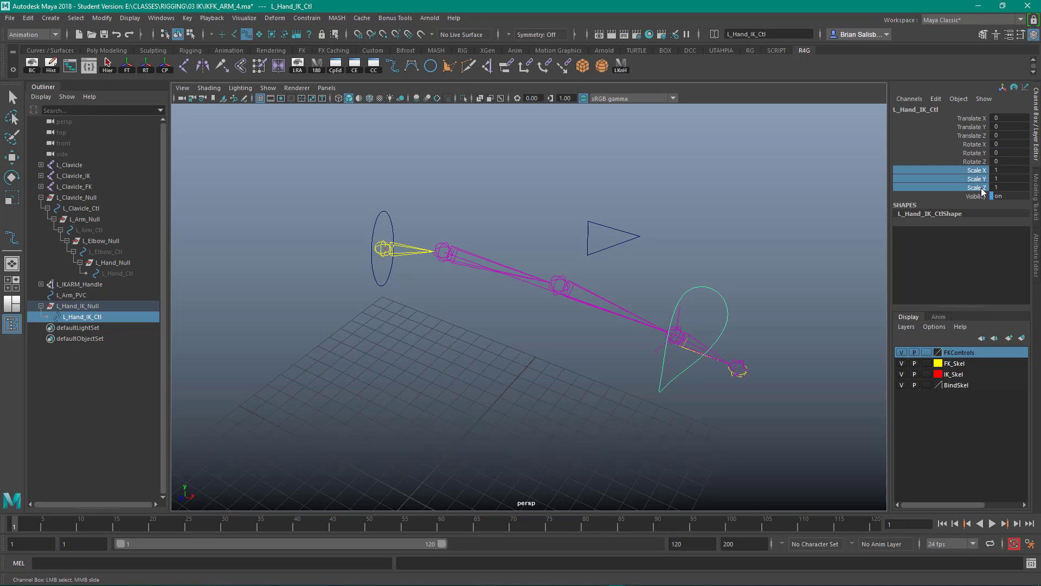
right_click(981, 183)
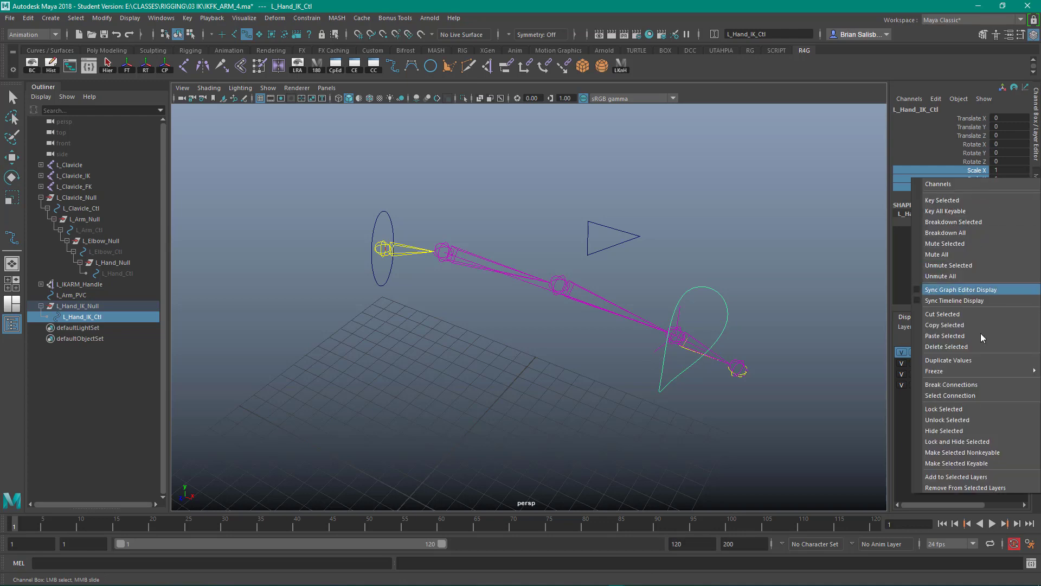
click(1003, 444)
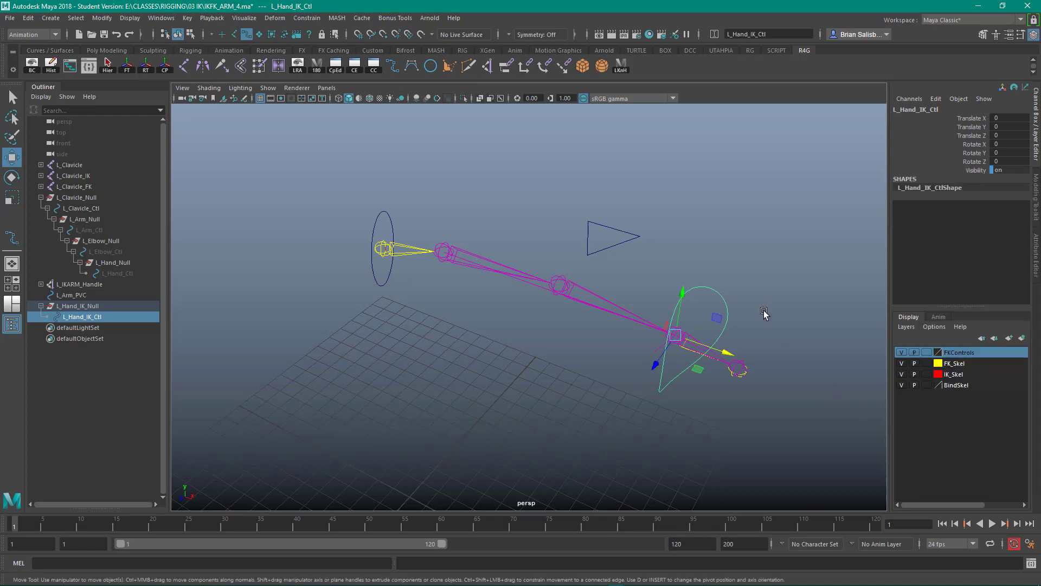
- Lock and hide all Rotate and Scale channels of L_Arm_PVC, and clear the selection
drag(600, 210, 653, 263)
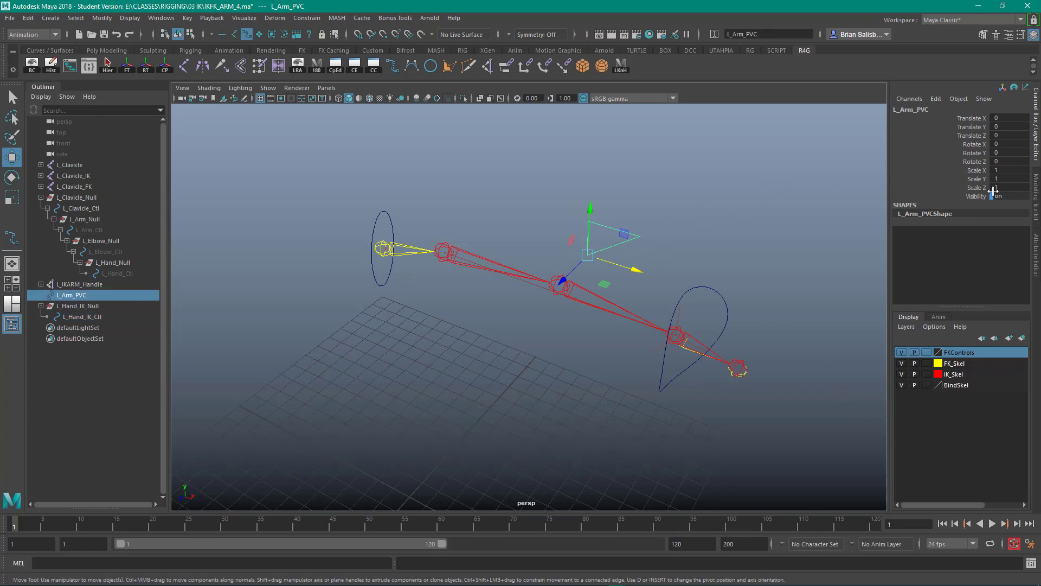
drag(971, 144, 978, 190)
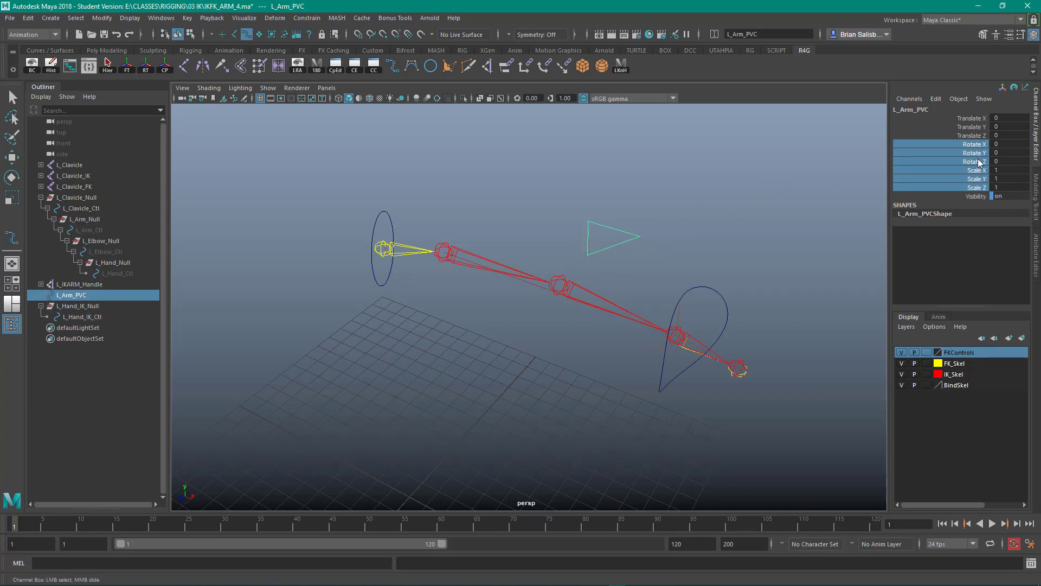
right_click(977, 163)
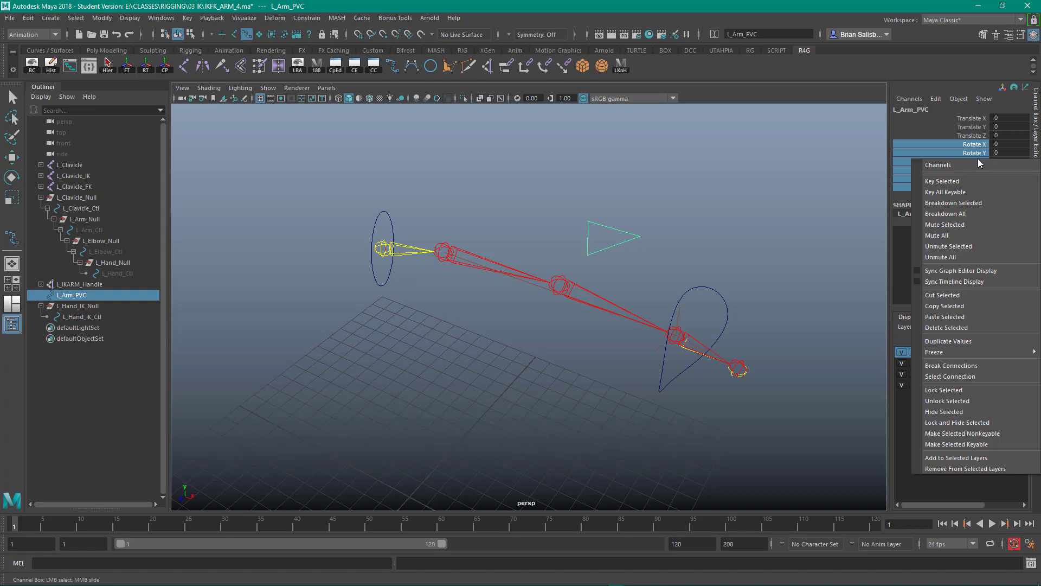
click(997, 423)
key(w)
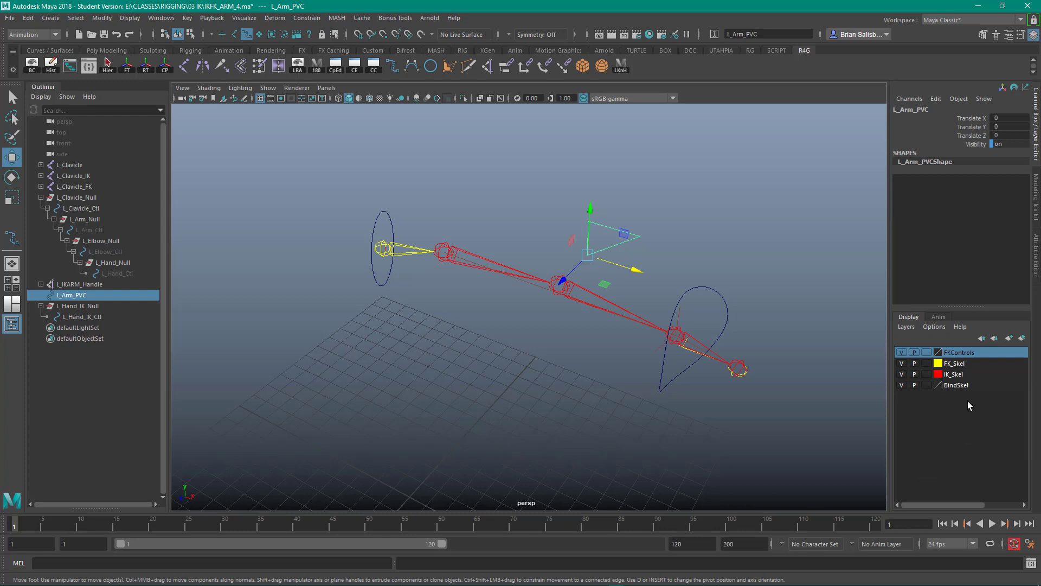
click(704, 180)
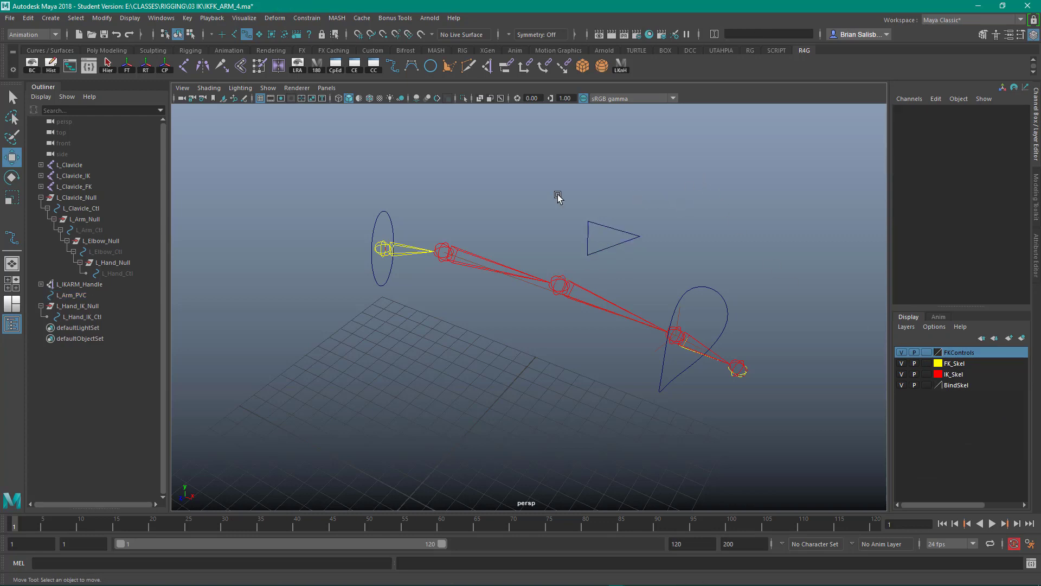
- Inspect the channels left on L_Arm_PVC, L_Hand_IK_Ctl and L_Clavicle_Ctl, and clear the selection
drag(561, 198, 627, 237)
drag(705, 250, 751, 327)
drag(304, 193, 429, 228)
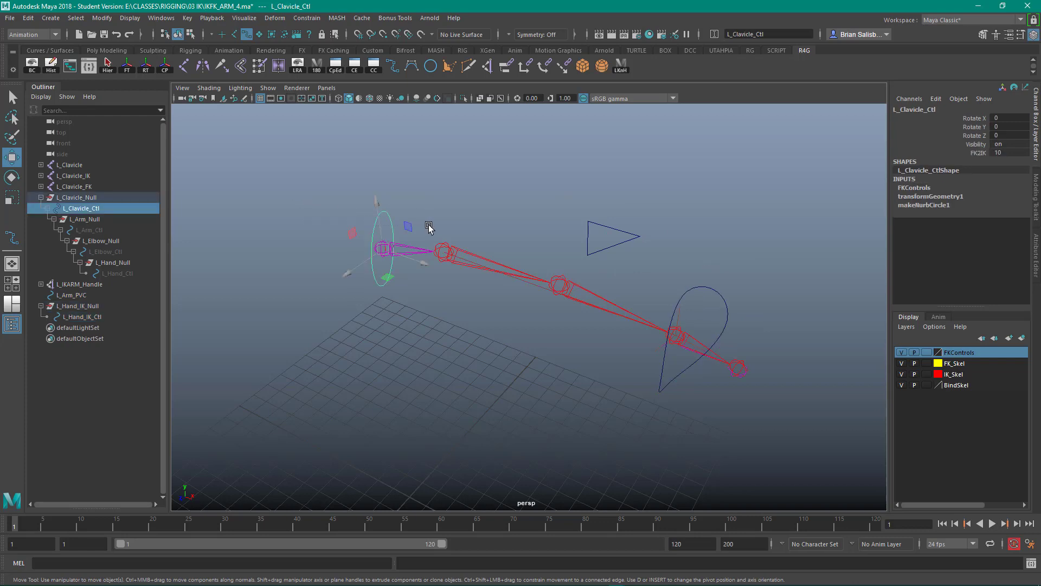
mouse_move(528, 216)
alt+mouse_down()
mouse_move(506, 206)
mouse_move(534, 205)
mouse_move(518, 205)
alt+mouse_up()
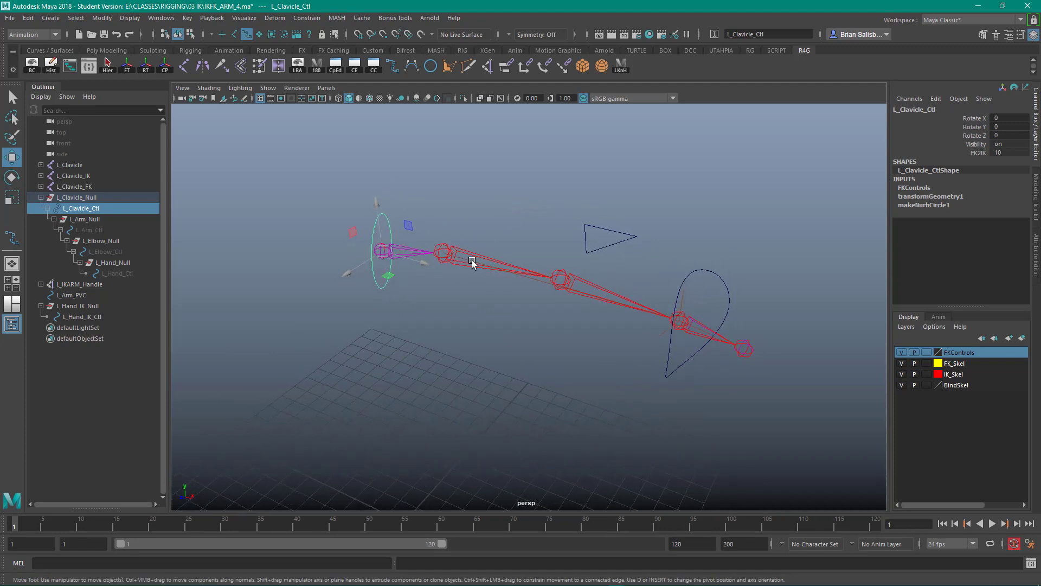
click(489, 265)
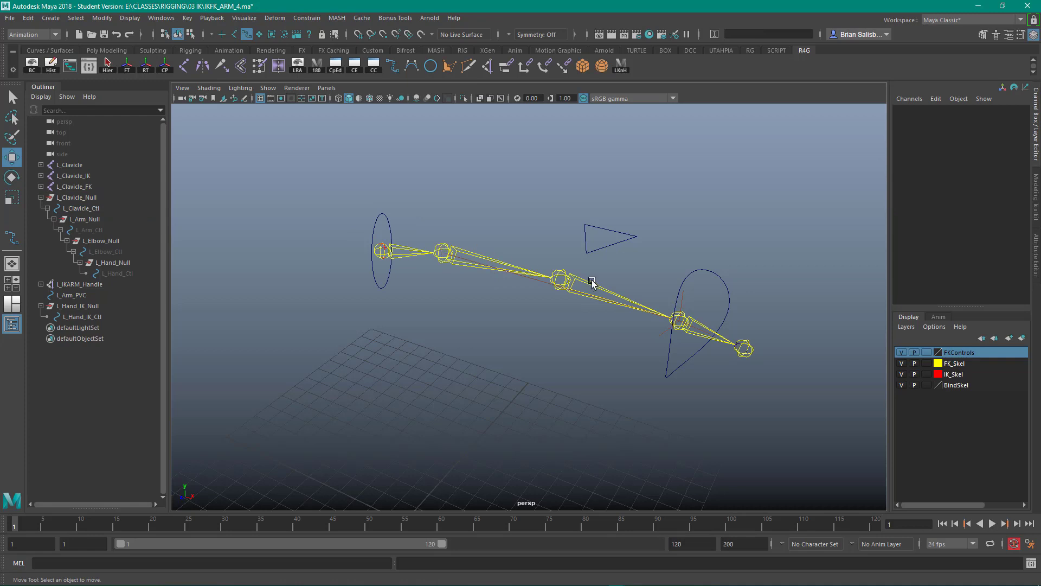
click(246, 34)
alt+drag(515, 193, 516, 197)
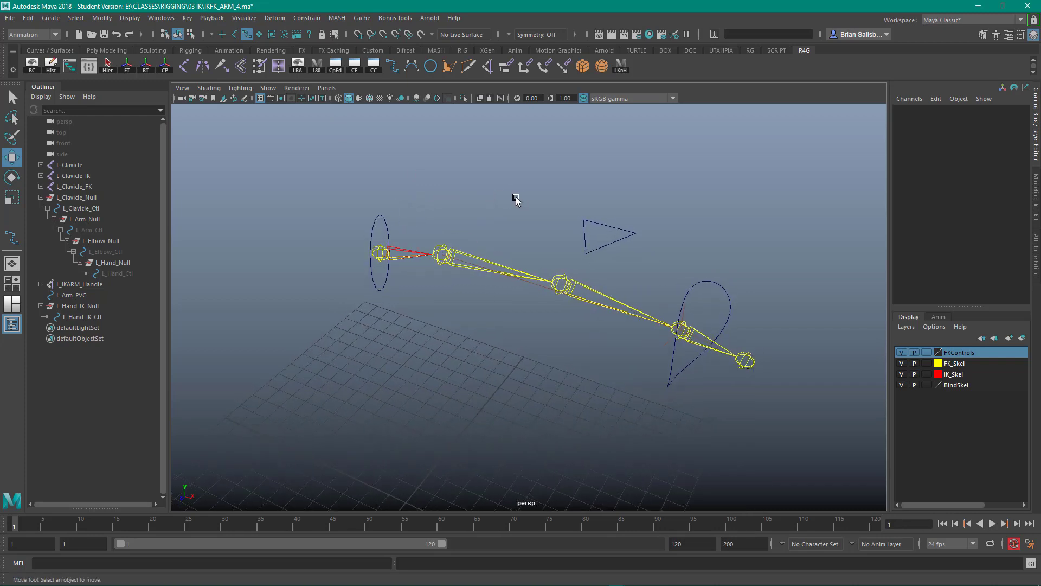
- Group L_Clavicle, L_Clavicle_IK and L_Clavicle_FK together and name the group Skeletons
click(40, 197)
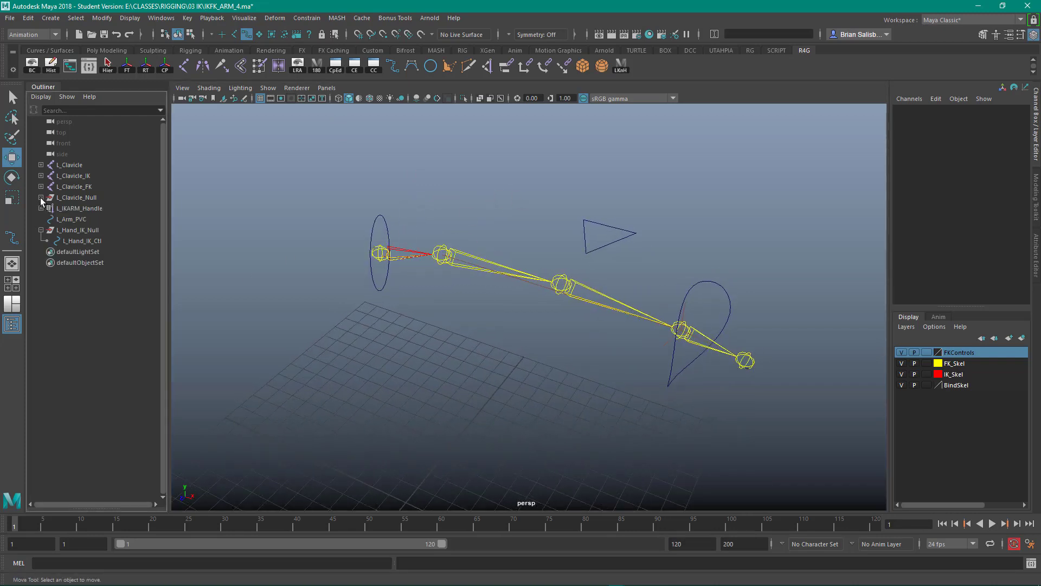
click(75, 168)
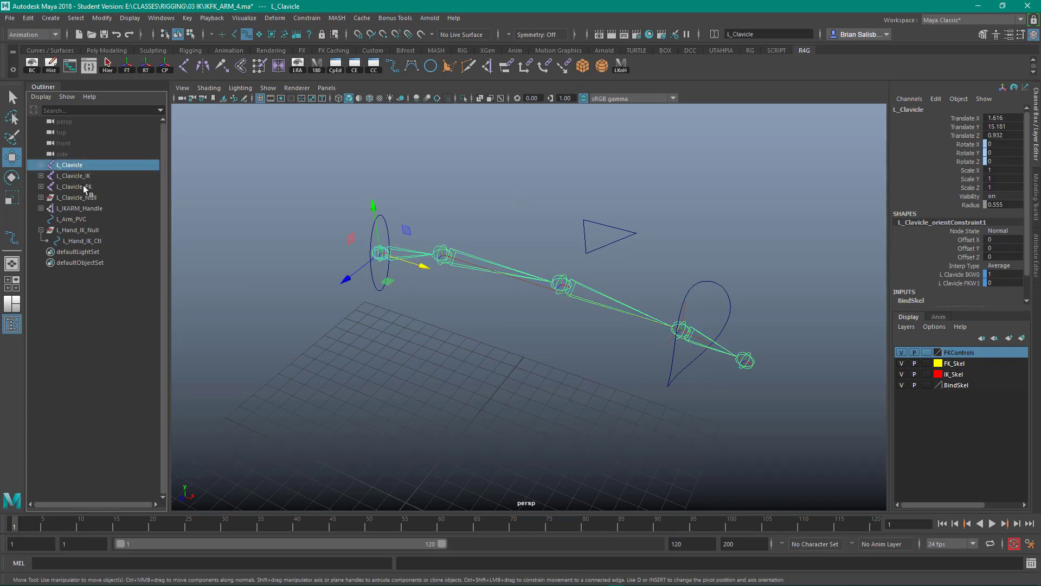
shift+click(84, 187)
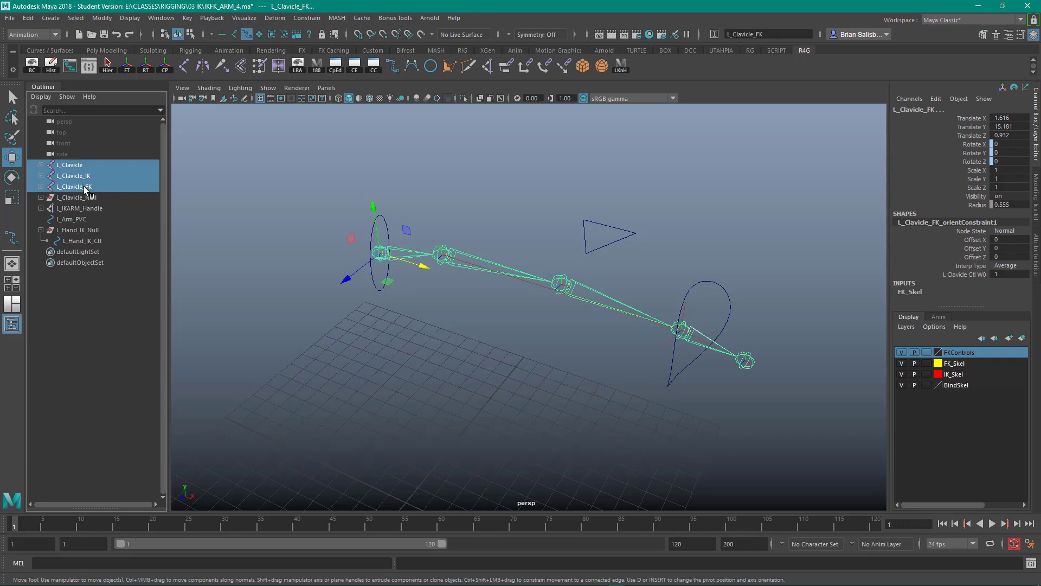
key(ctrl+g)
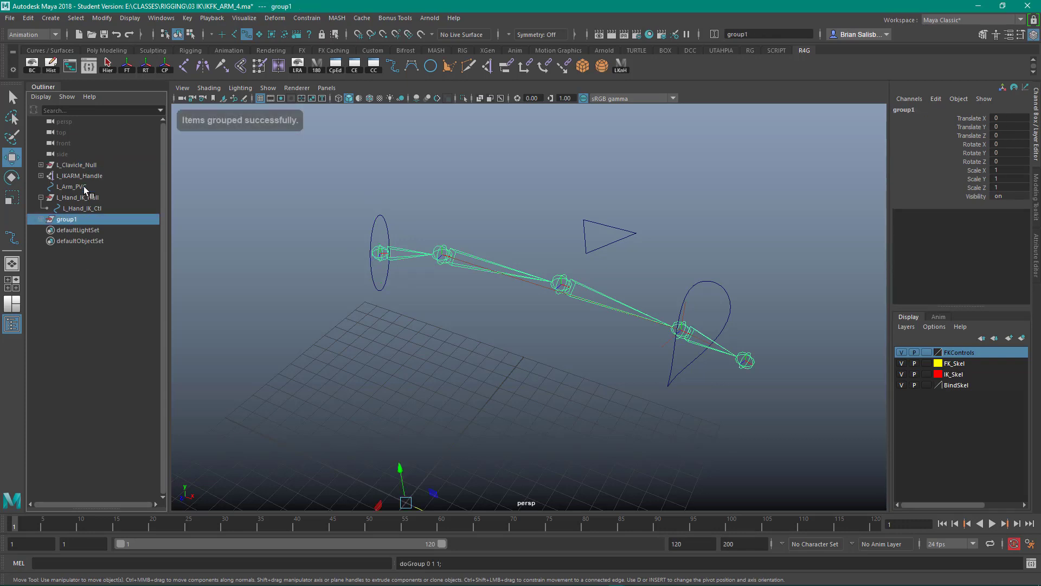
double_click(84, 220)
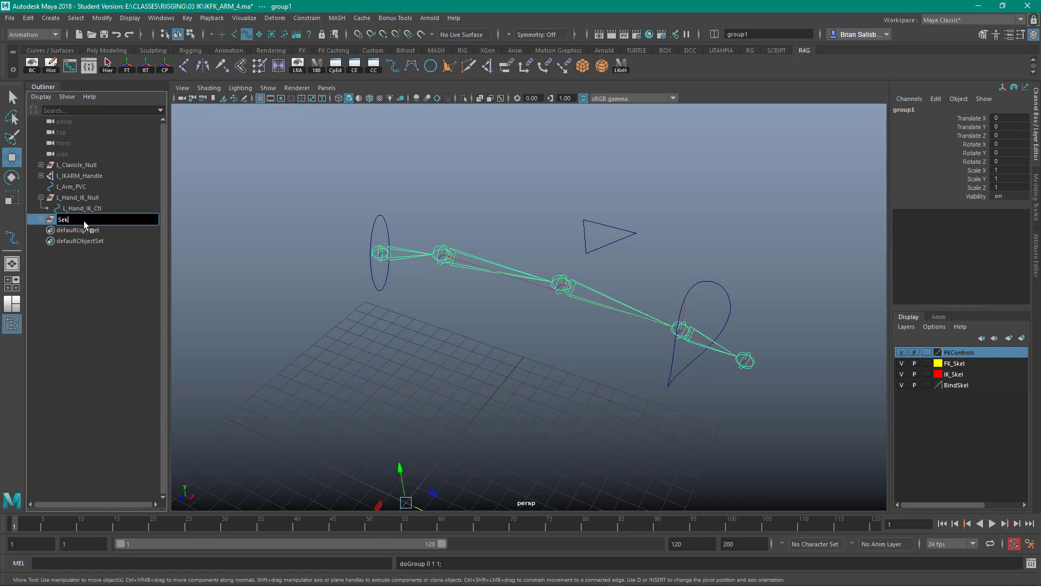
text(Skeletons)
key(Return)
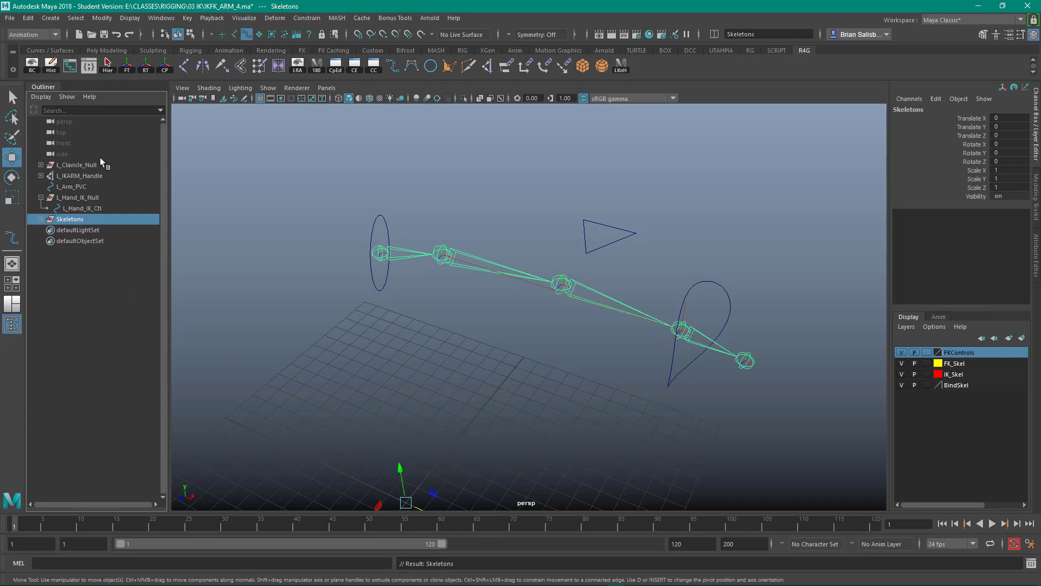
- Group L_Clavicle_Null, L_IKARM_Handle, L_Arm_PVC and L_Hand_IK_Null together and name the group Controllers
click(77, 165)
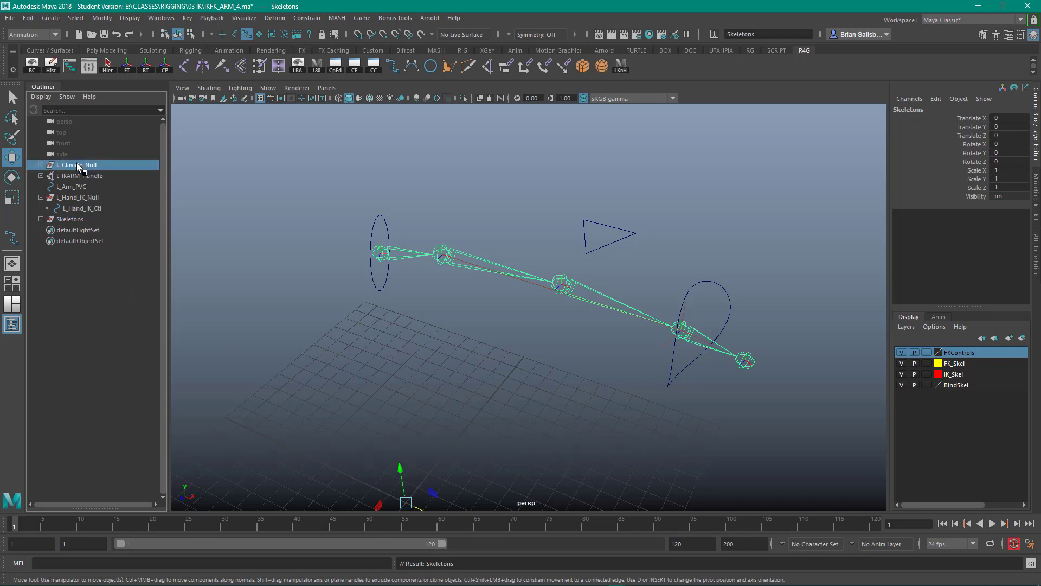
shift+click(81, 199)
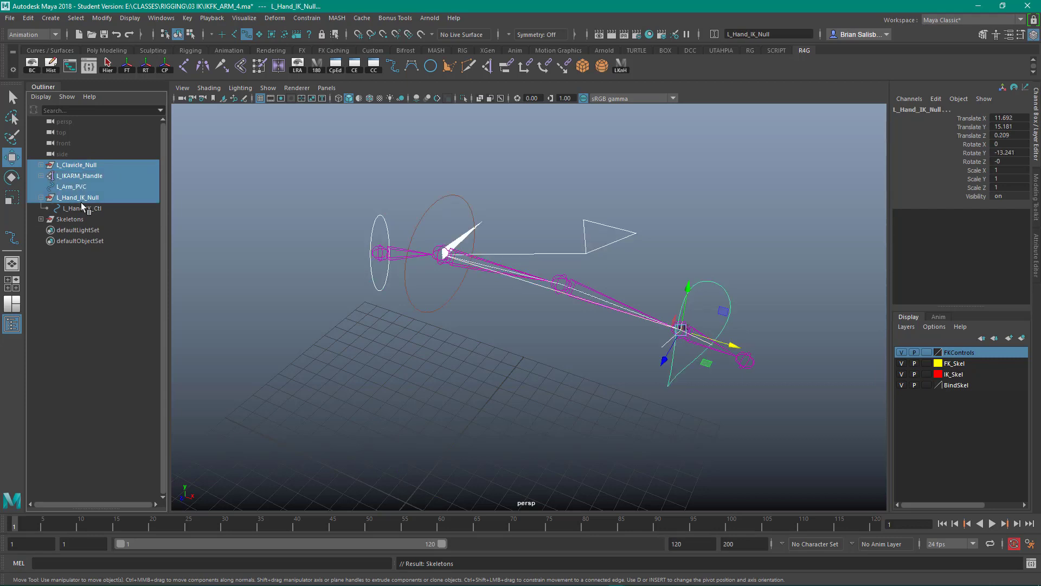
key(ctrl+g)
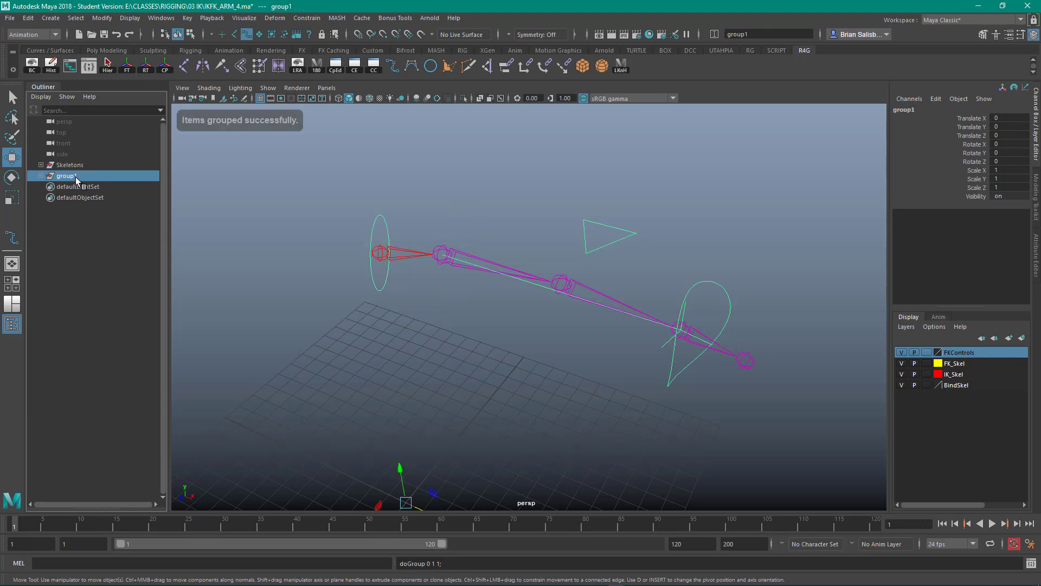
double_click(76, 177)
text(Control)
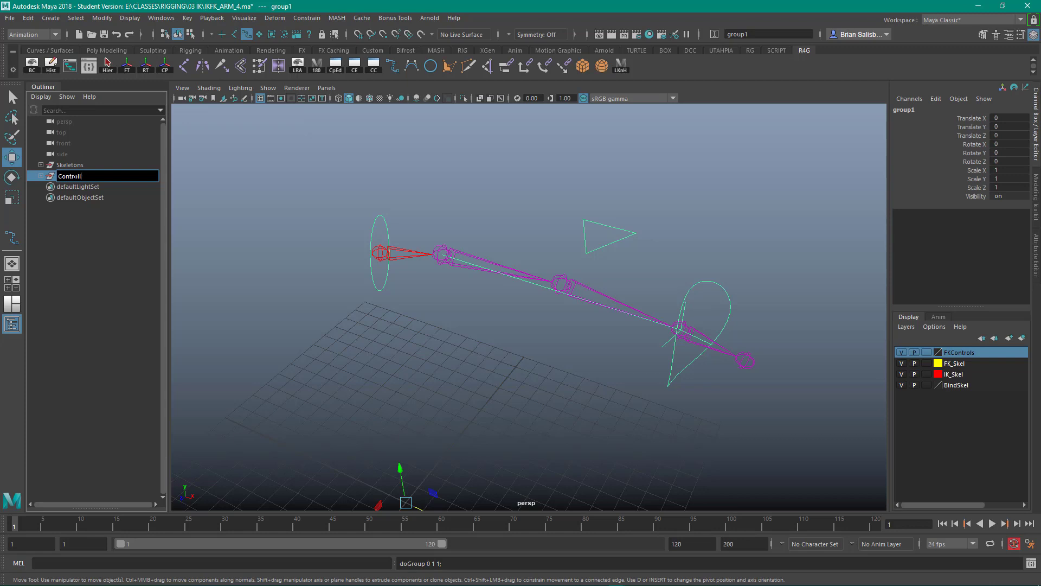
text(leers)
key(BackSpace)
key(BackSpace)
key(BackSpace)
key(BackSpace)
text(ers)
key(Return)
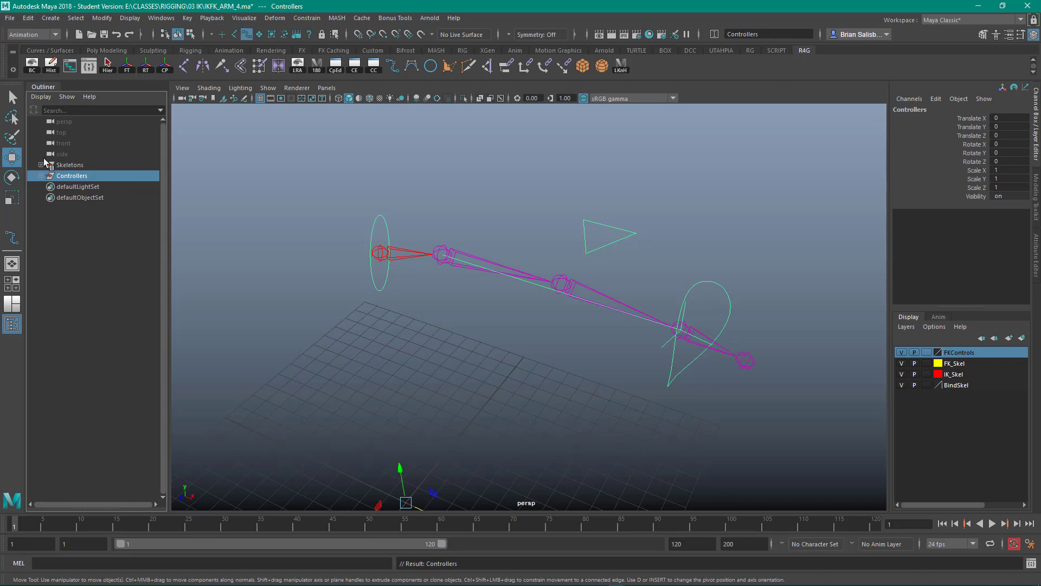
- Clear the selection and hide the FK_Skel and IK_Skel display layers
click(63, 166)
click(67, 174)
click(406, 340)
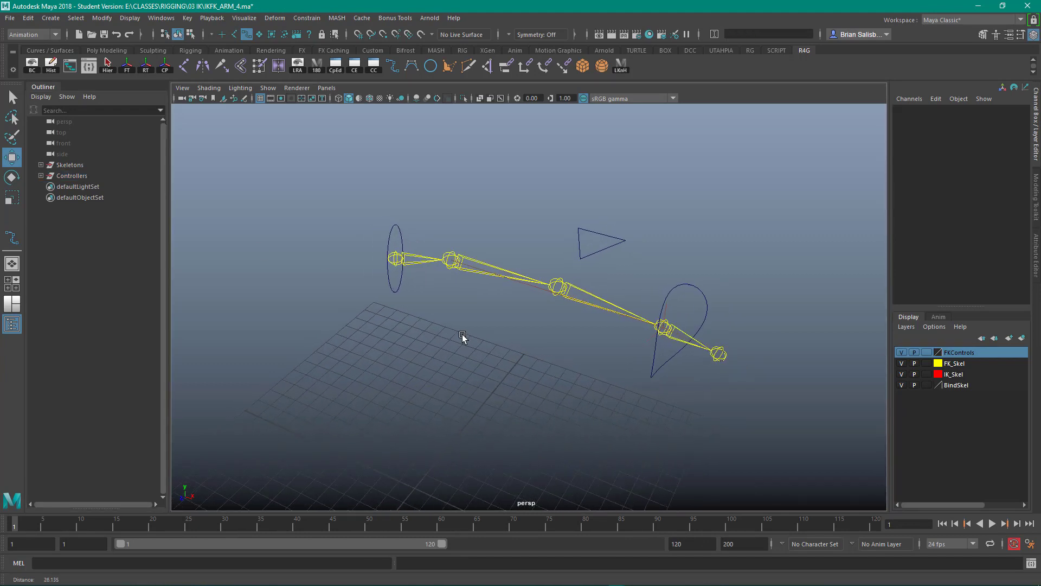
click(903, 362)
click(902, 374)
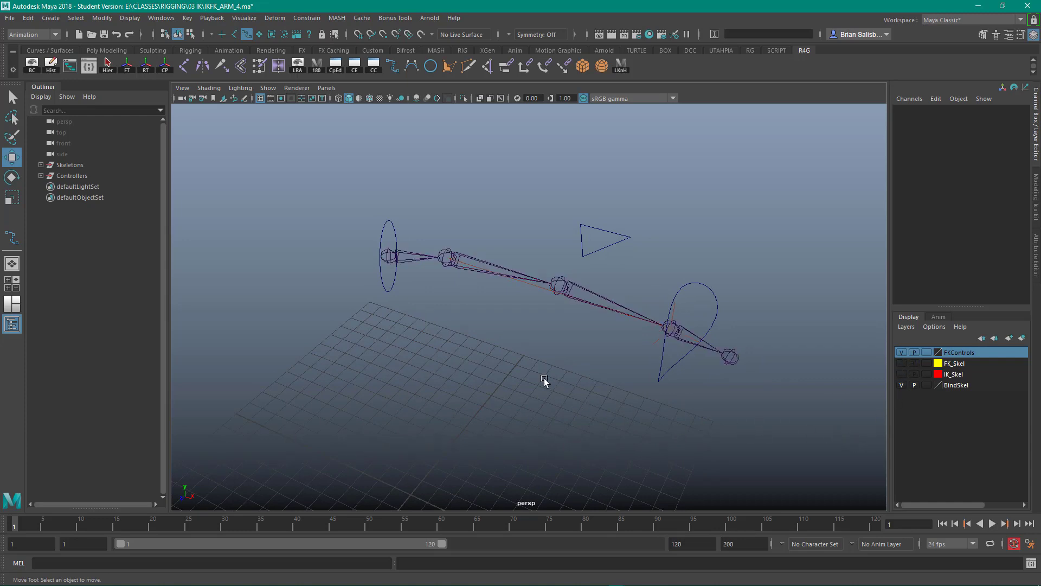
- Limit the viewport display to NURBS curves and joints, and restore the display of all object types
click(269, 88)
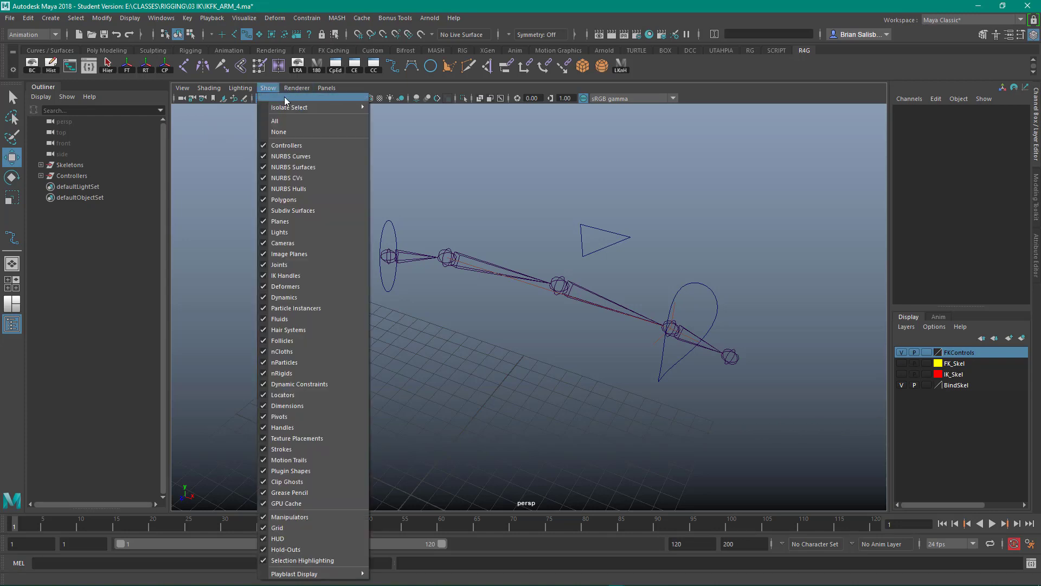
click(291, 101)
drag(292, 115, 215, 116)
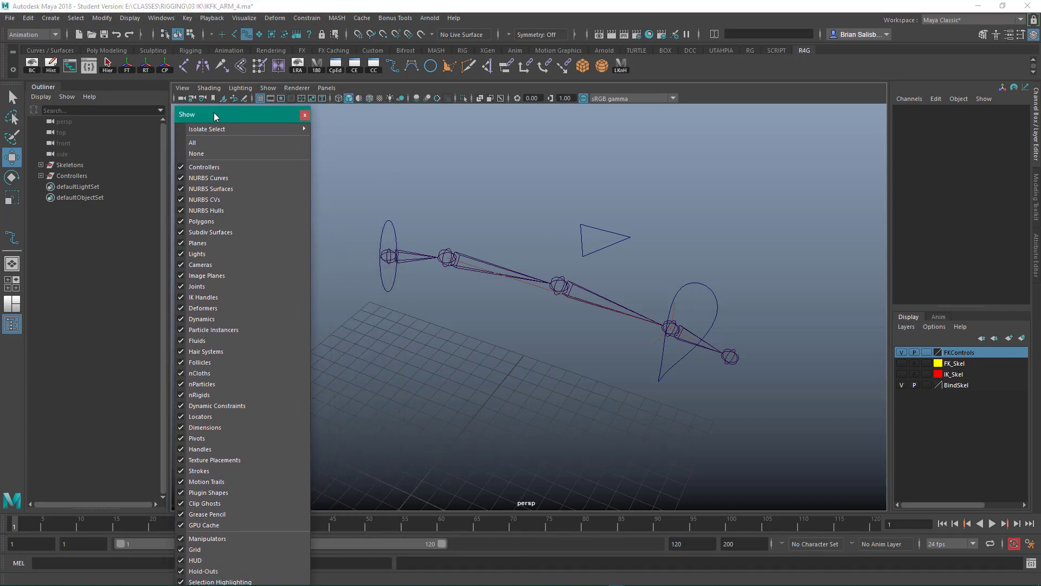
click(200, 154)
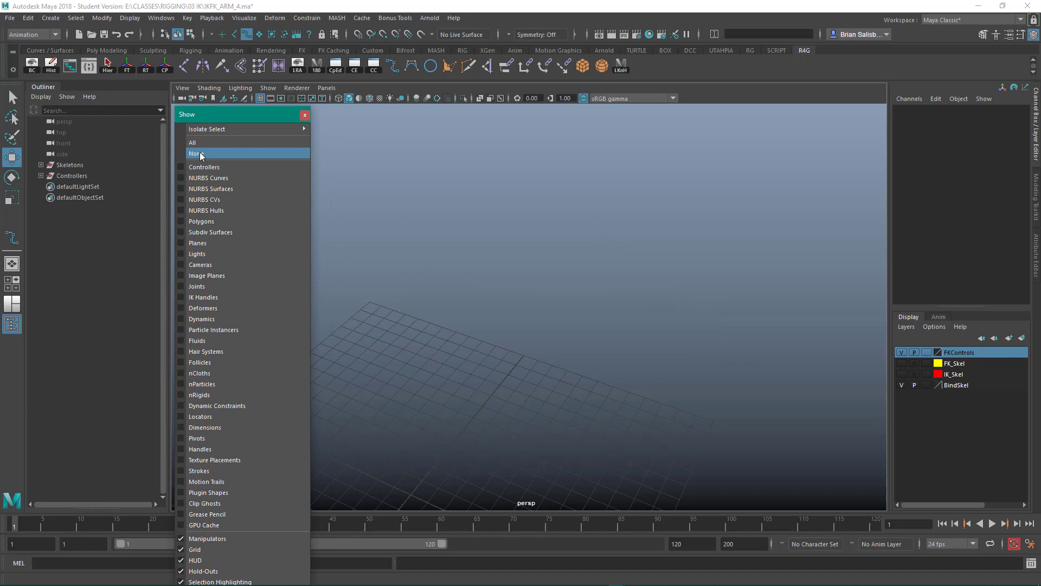
click(236, 178)
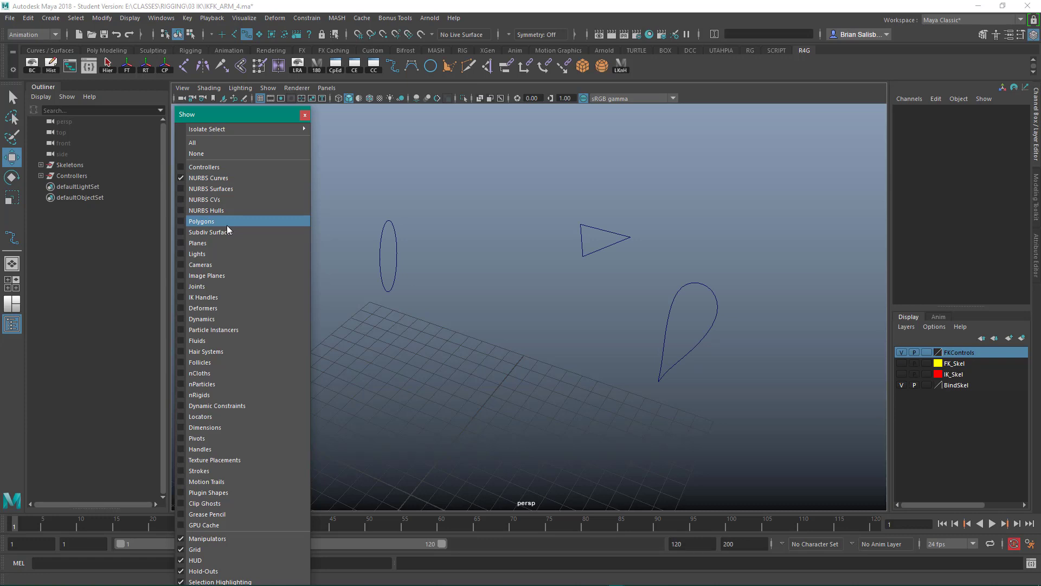
click(220, 288)
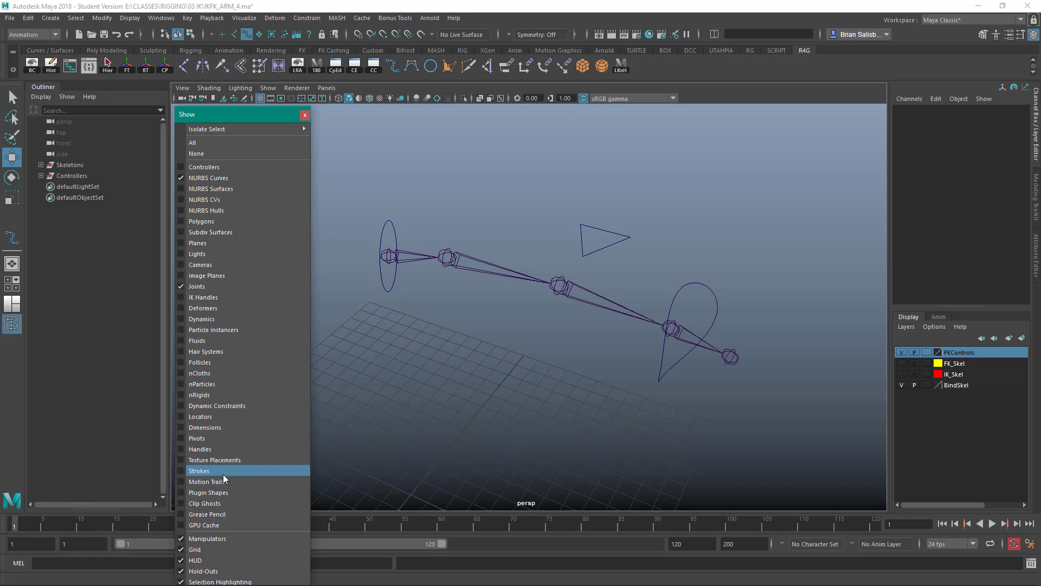
click(209, 298)
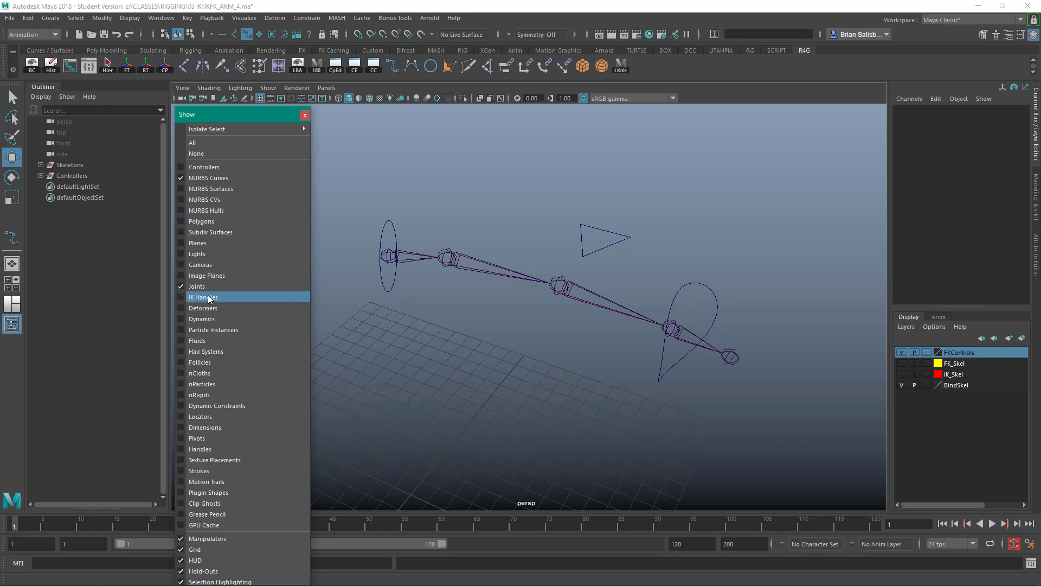
click(305, 116)
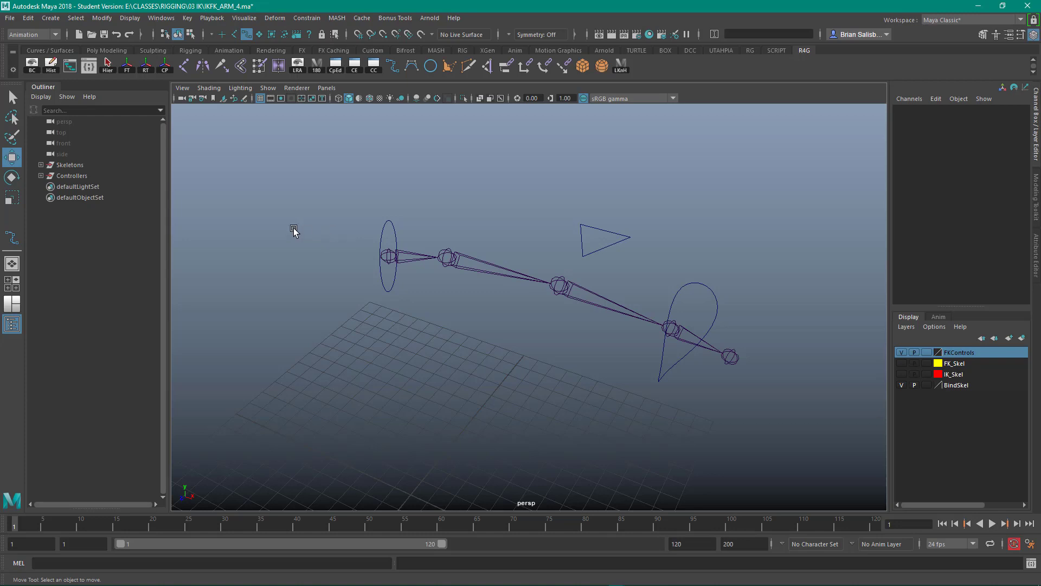
click(268, 88)
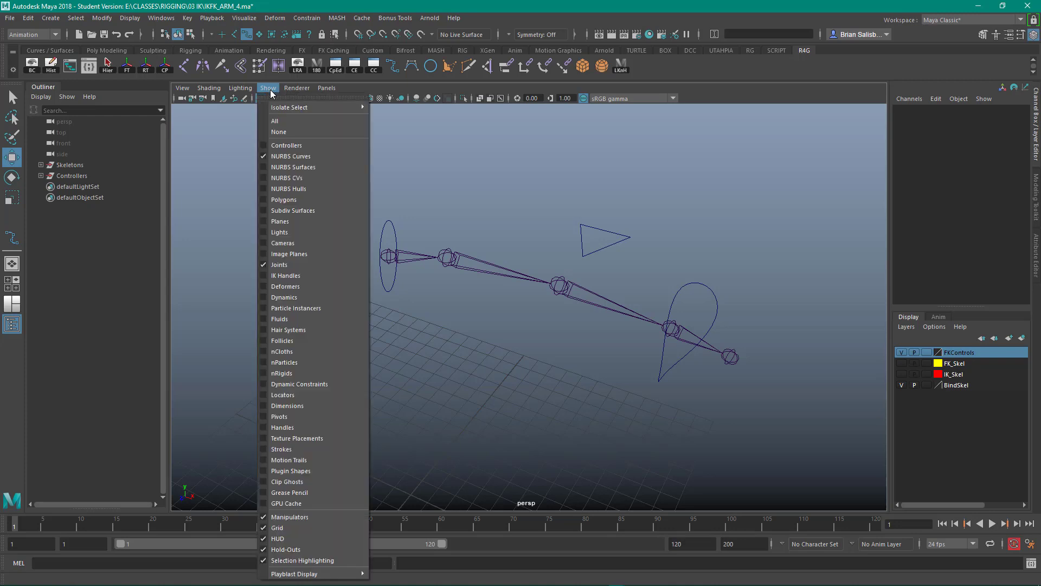
click(283, 122)
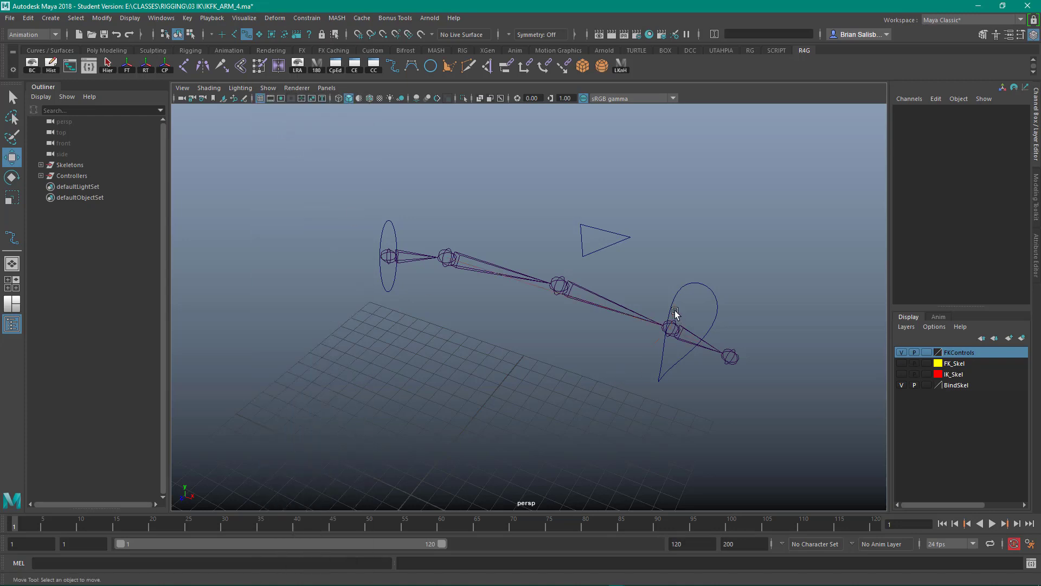
- Make all object types selectable, hide L_IKARM_Handle at the wrist, and check its entry inside the Controllers group
drag(687, 306, 671, 314)
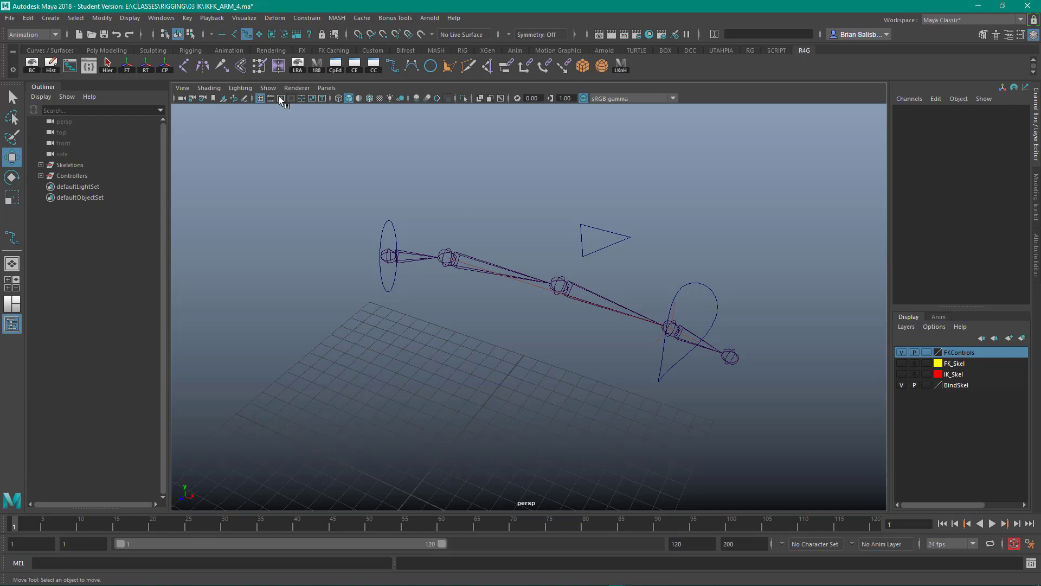
right_click(219, 37)
click(230, 39)
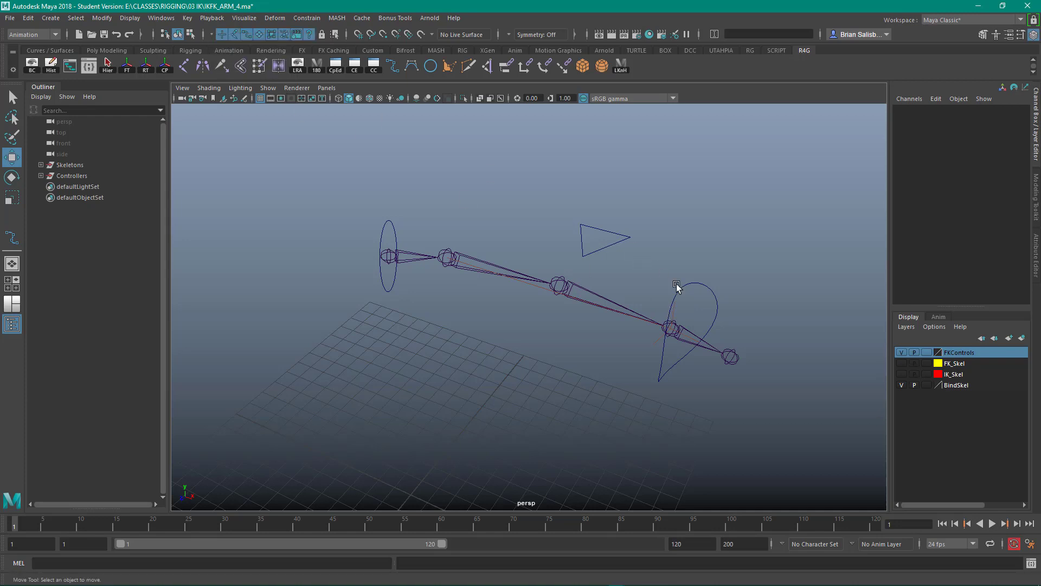
click(675, 324)
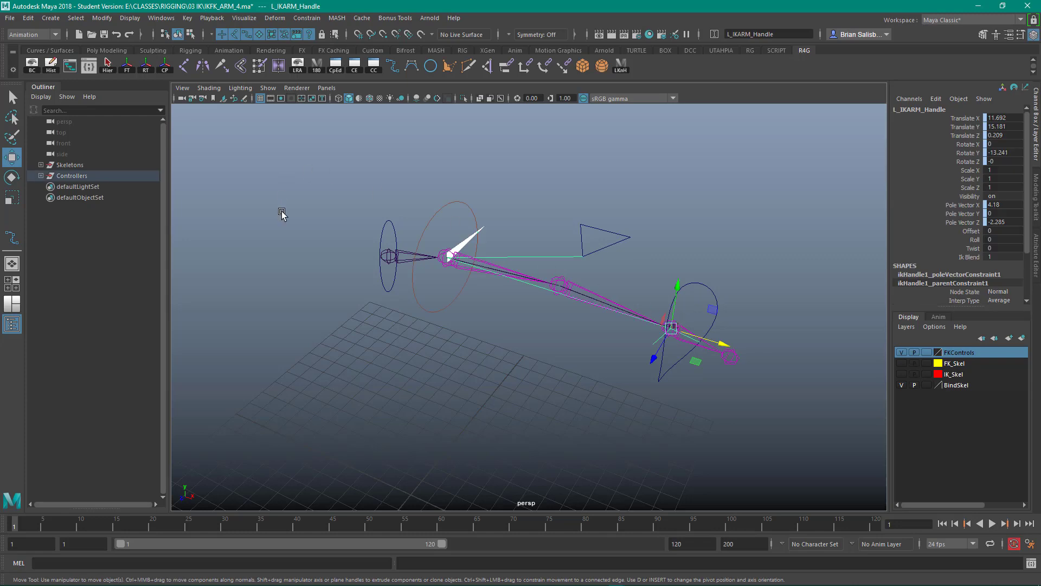
click(129, 19)
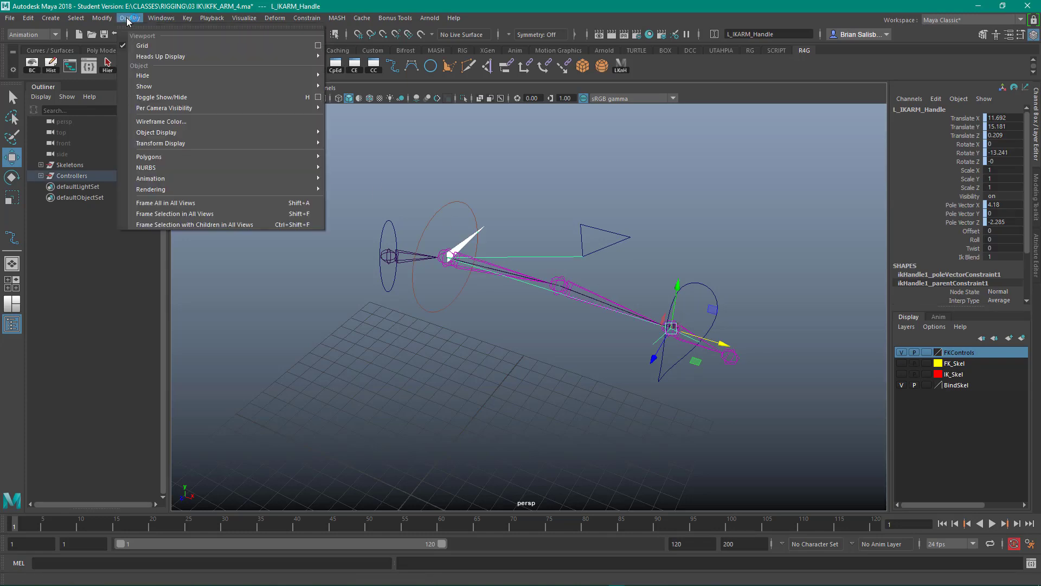
mouse_move(147, 76)
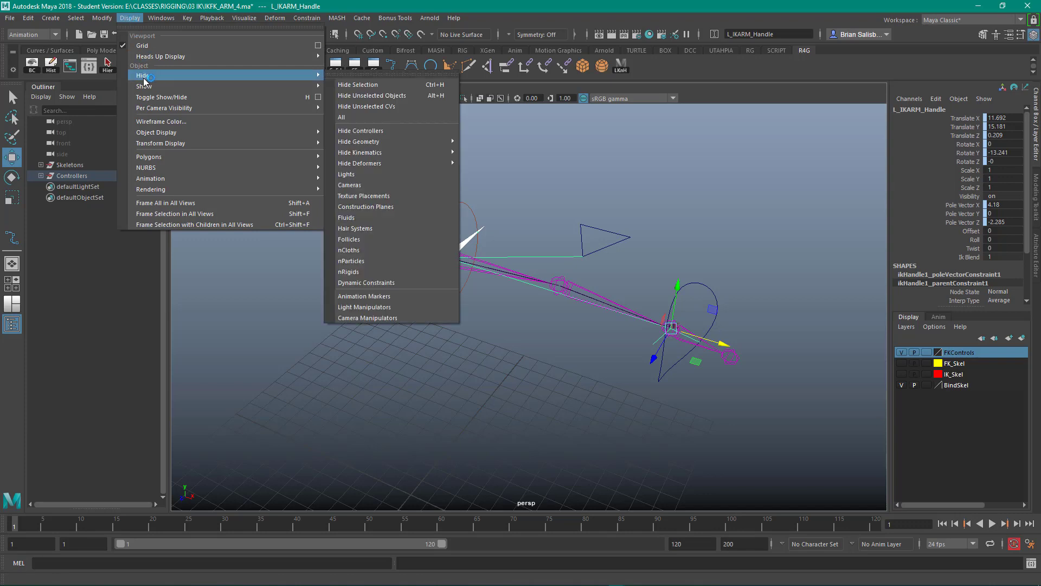
click(373, 87)
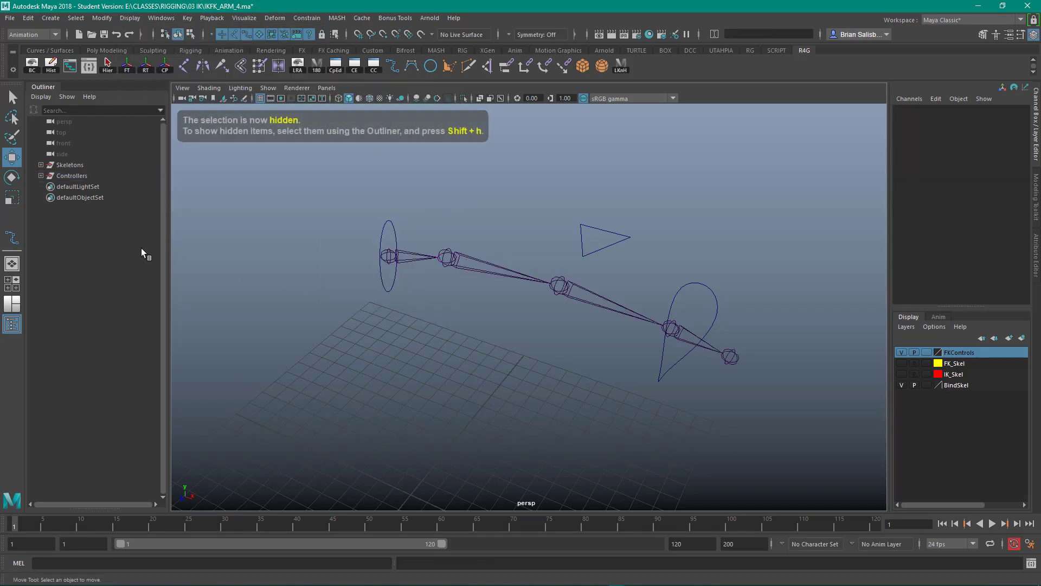
click(41, 175)
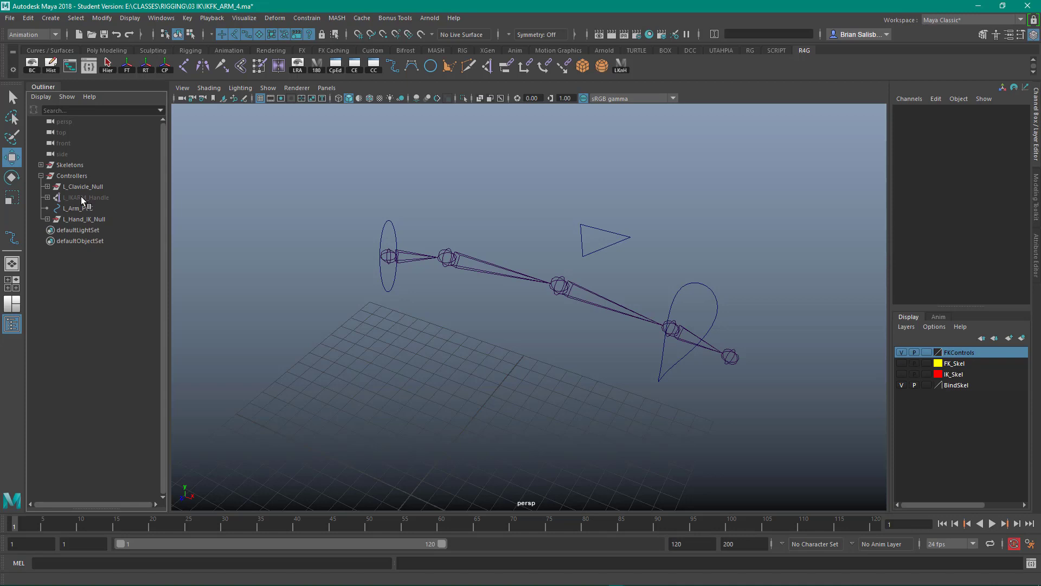
click(41, 175)
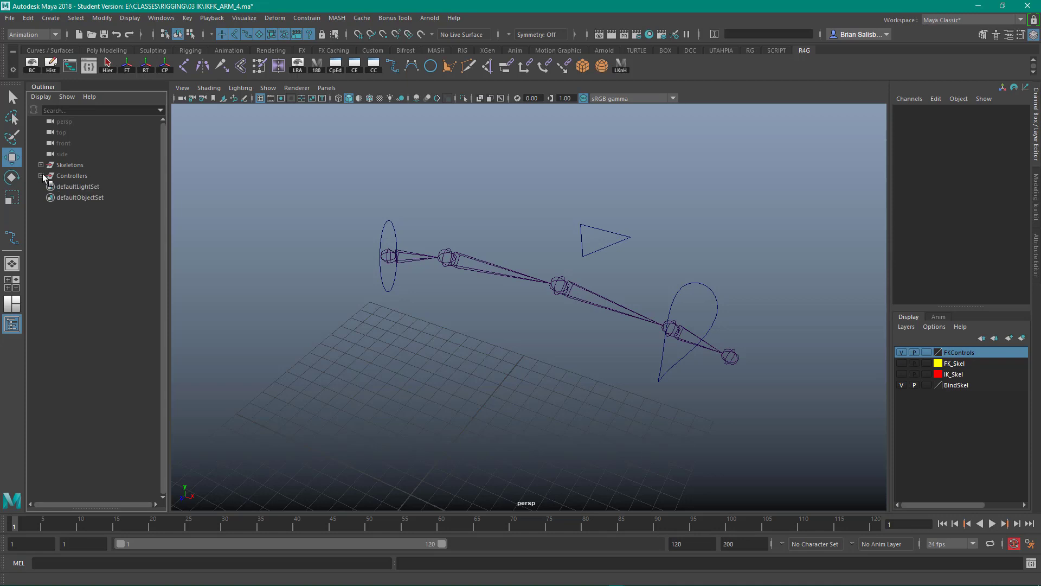
- Set L_Clavicle_Ctl's FK2IK to 0 to switch the arm to its FK controls
mouse_move(483, 375)
alt+mouse_down()
mouse_move(477, 355)
mouse_move(502, 355)
mouse_move(466, 341)
mouse_move(528, 360)
mouse_move(497, 360)
alt+mouse_up()
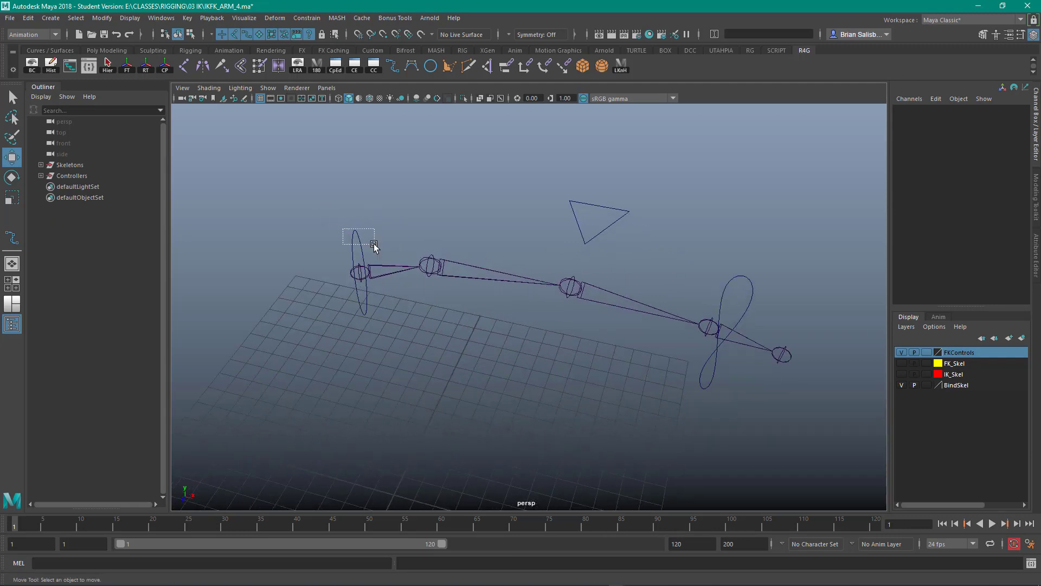
click(356, 238)
alt+drag(492, 404, 482, 379)
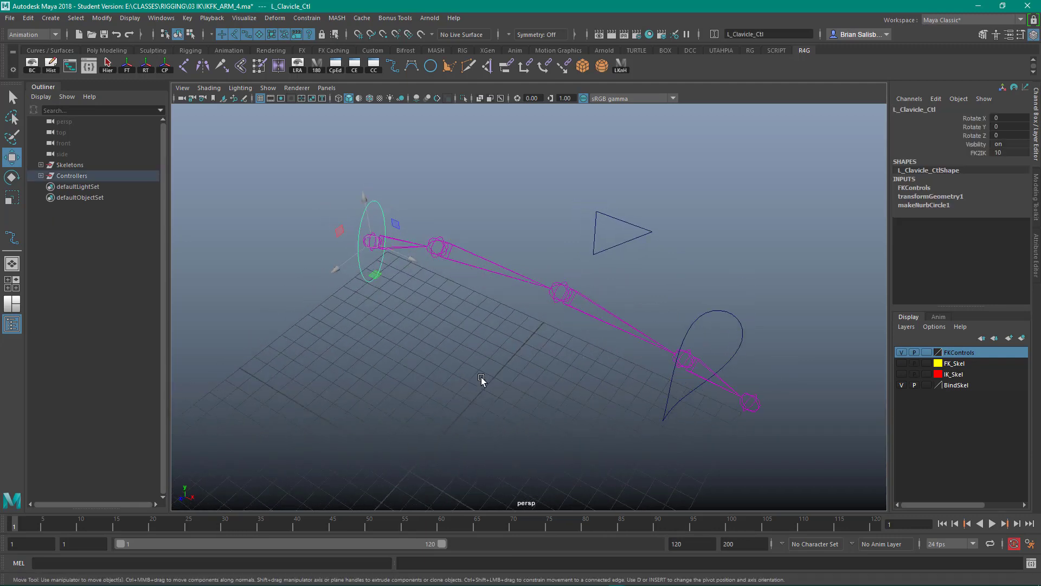
click(479, 379)
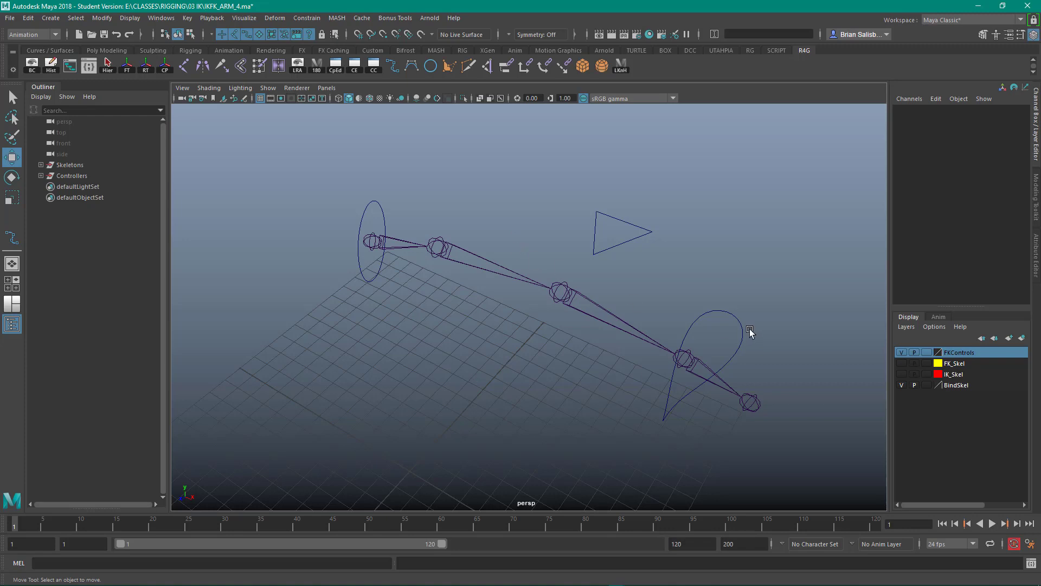
drag(329, 193, 438, 207)
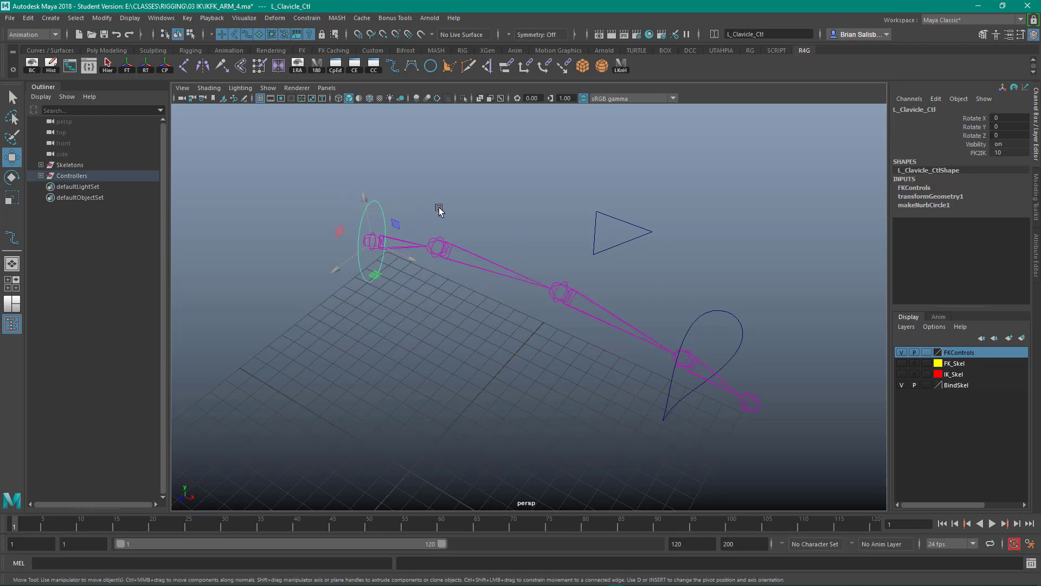
double_click(997, 153)
text(0)
key(Return)
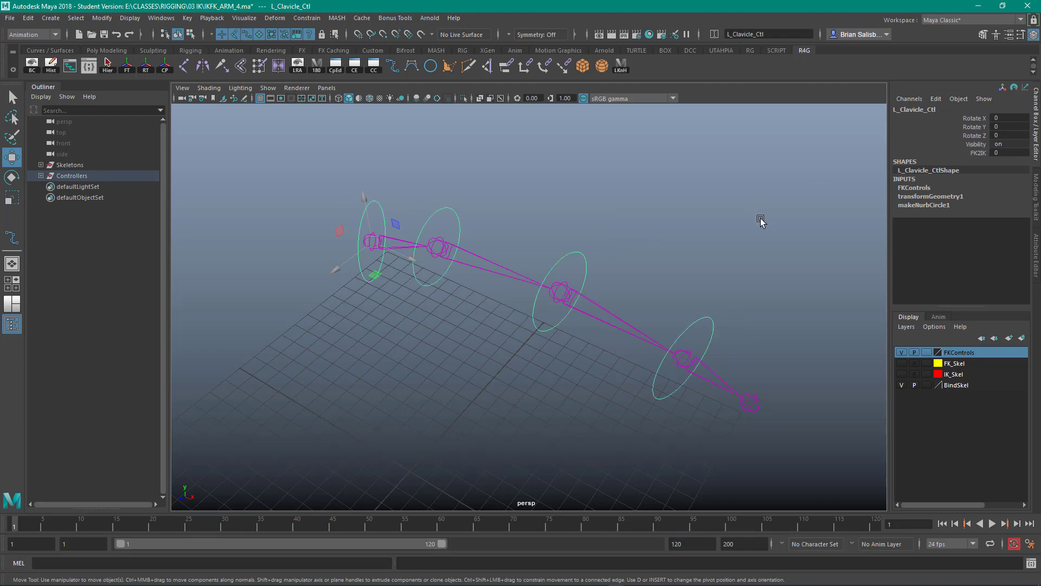
- Test-rotate L_Clavicle_Ctl in FK mode, restore its pose and clear the selection
click(437, 198)
drag(348, 183, 380, 209)
key(e)
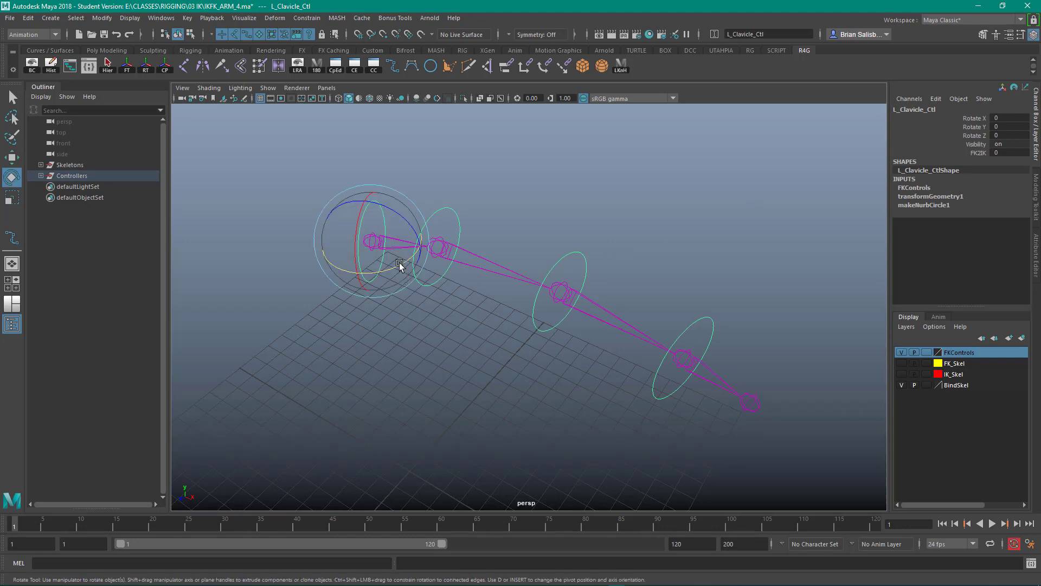
drag(400, 263, 461, 228)
click(502, 177)
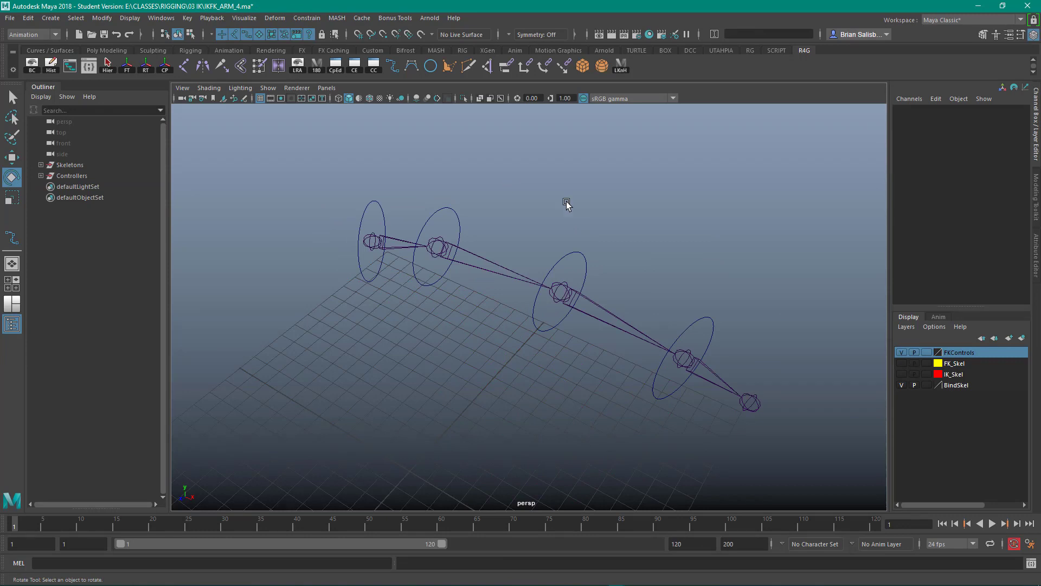
- Set L_Clavicle_Ctl's FK2IK to 10 to switch the arm to its IK controls
click(385, 217)
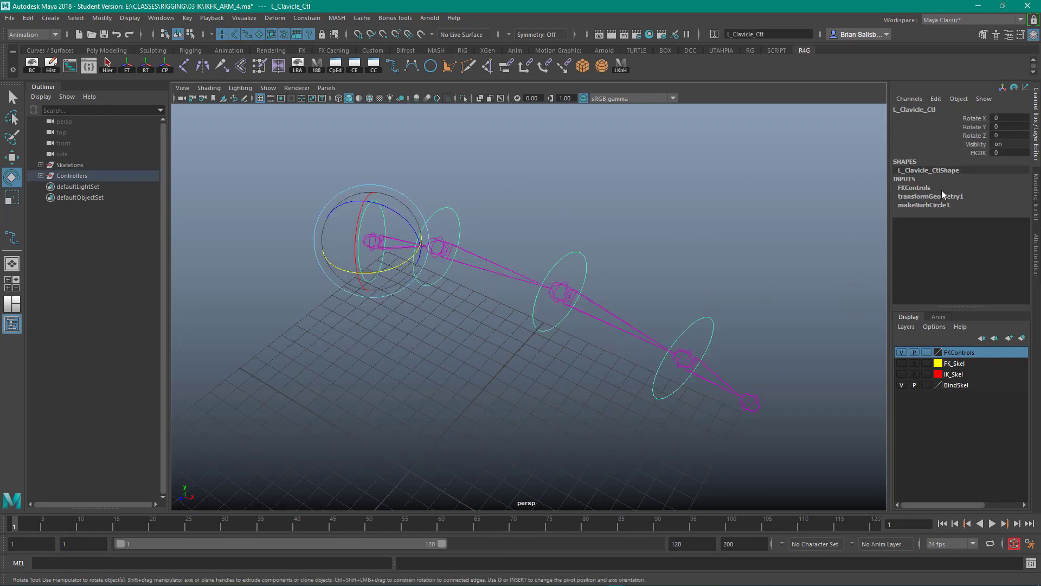
click(989, 151)
text(10)
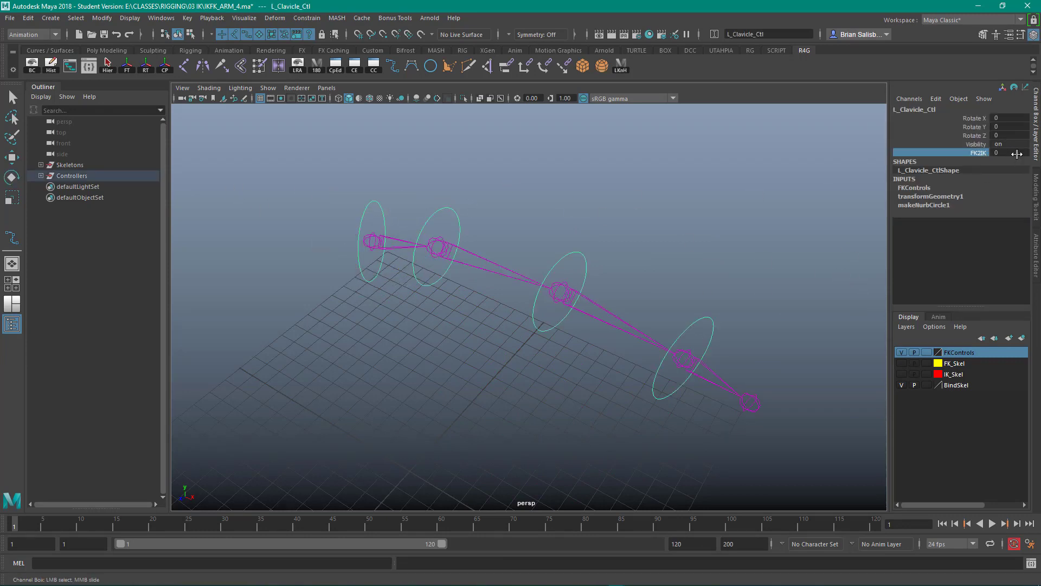
key(Return)
- Try rotating L_Clavicle_Ctl in IK mode and undo the rotation
key(e)
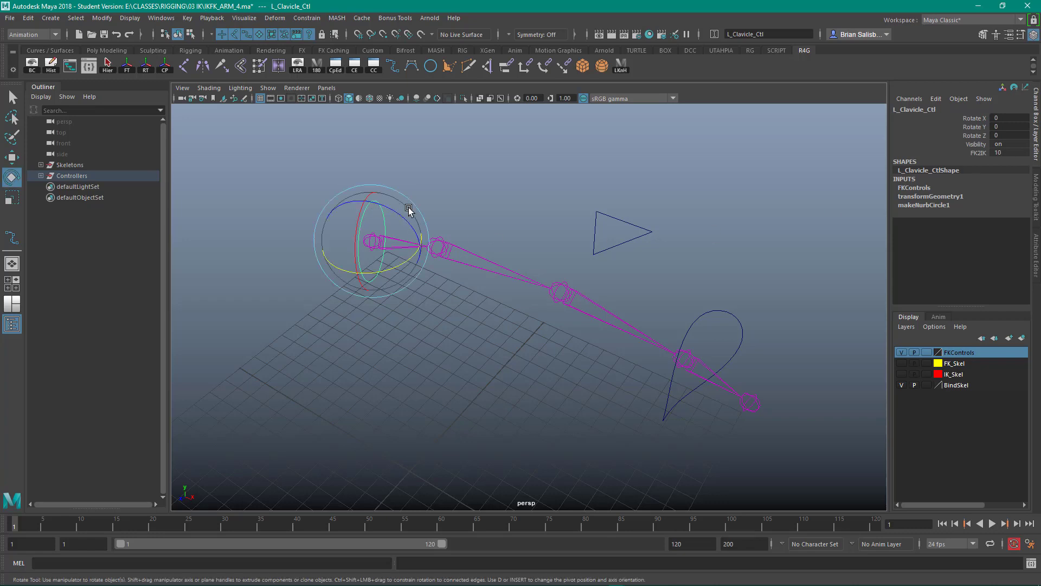
drag(396, 264, 390, 233)
key(ctrl+z)
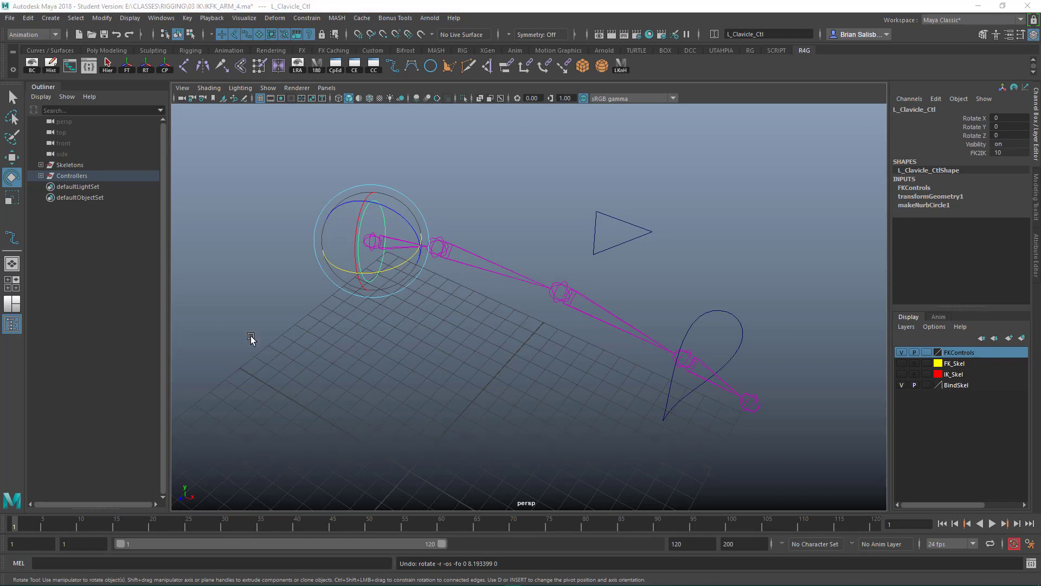
- Show IK_Skel in place of BindSkel and orient-constrain the L_Clavicle_IK joint to L_Clavicle_Ctl on all axes, without maintaining offset
alt+right_drag(351, 344, 405, 353)
alt+drag(406, 355, 379, 347)
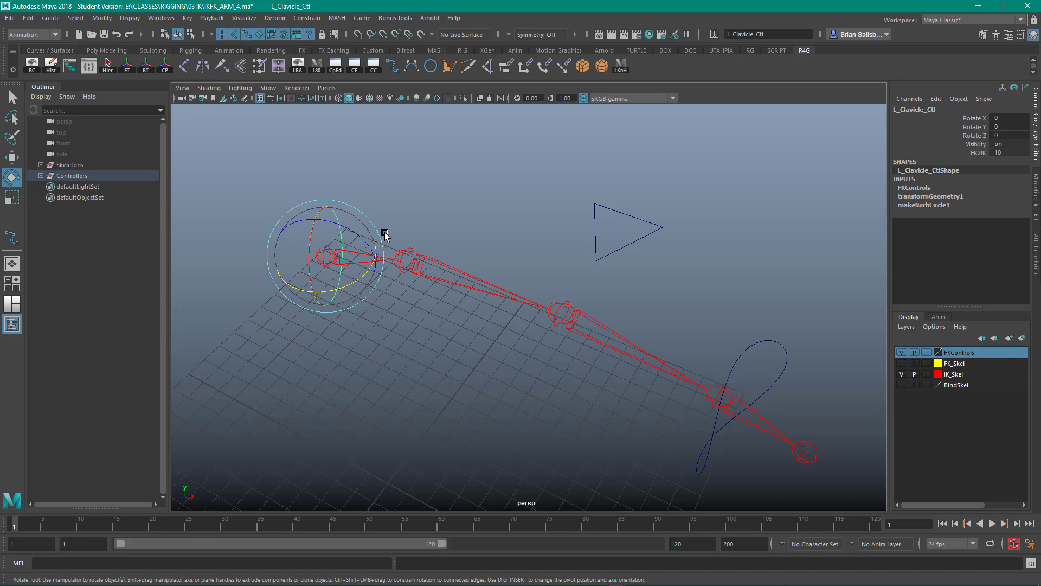
click(419, 195)
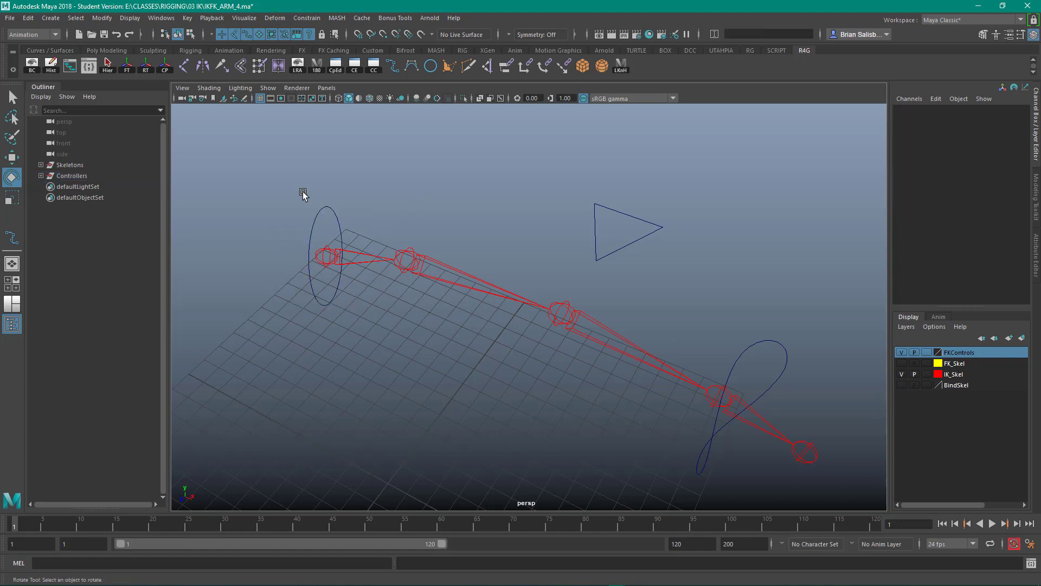
click(326, 209)
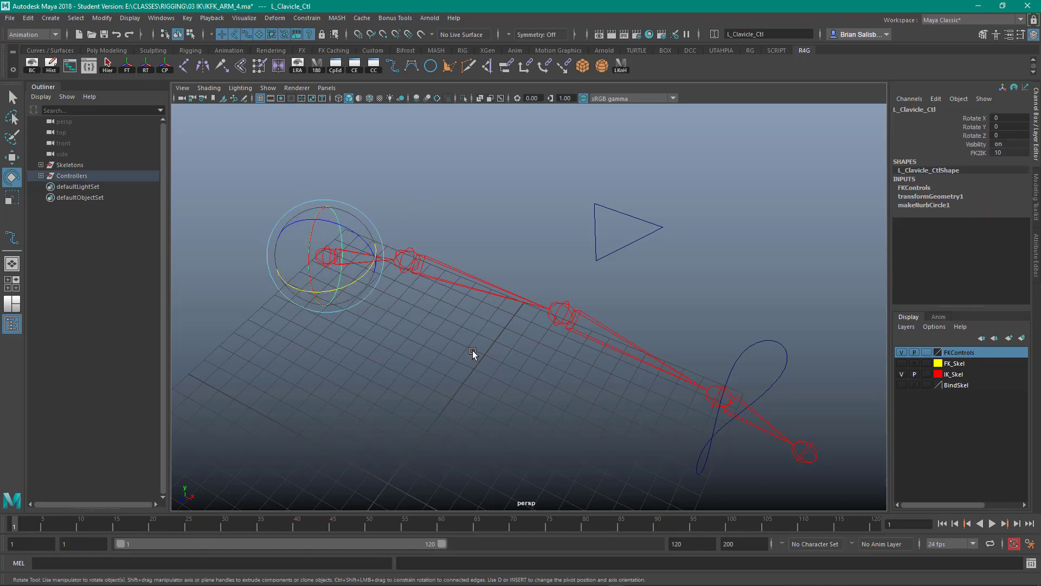
alt+right_drag(466, 228, 547, 219)
alt+middle_drag(393, 197, 464, 201)
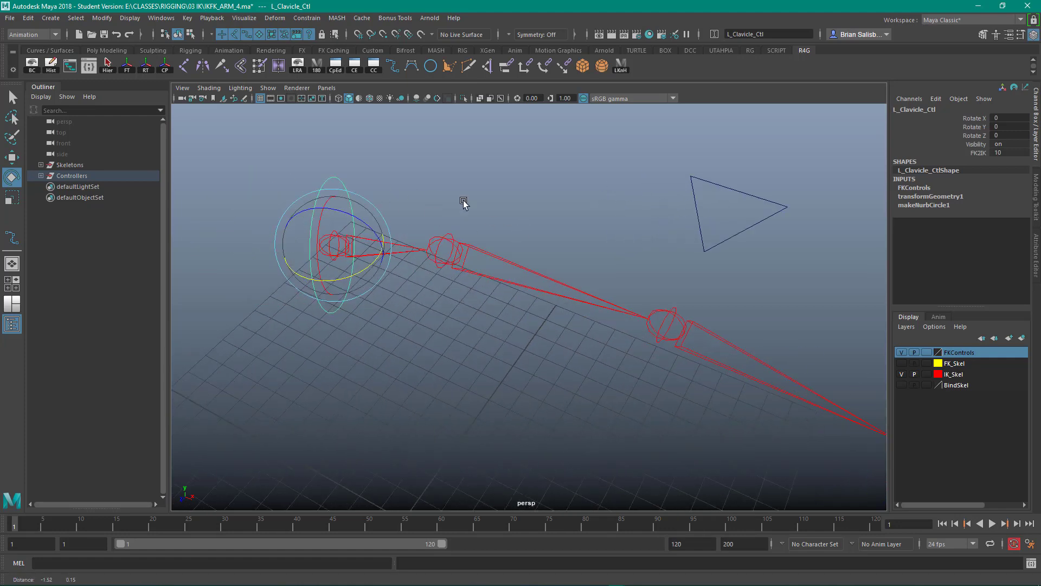
click(409, 249)
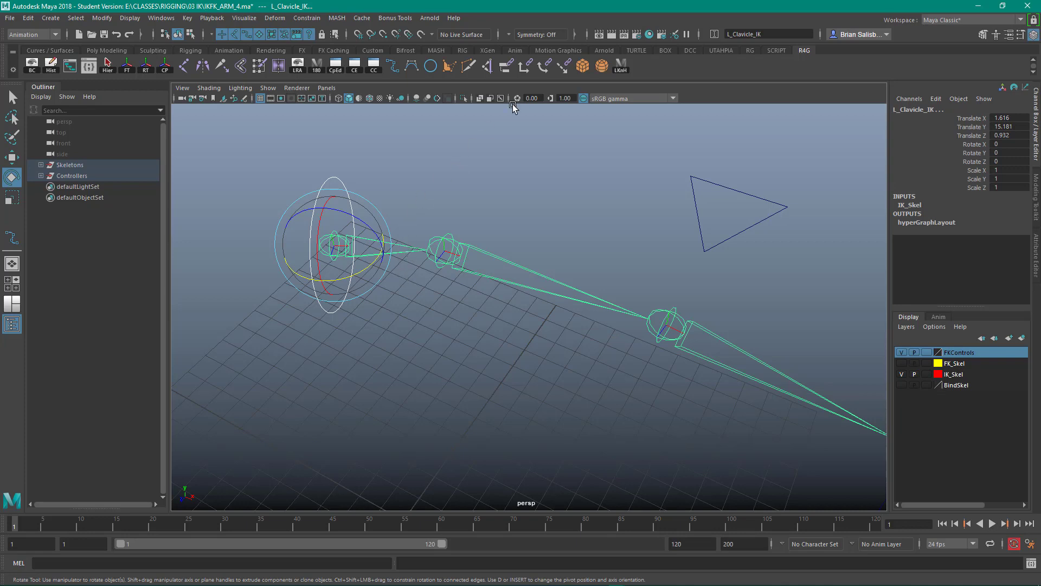
double_click(546, 71)
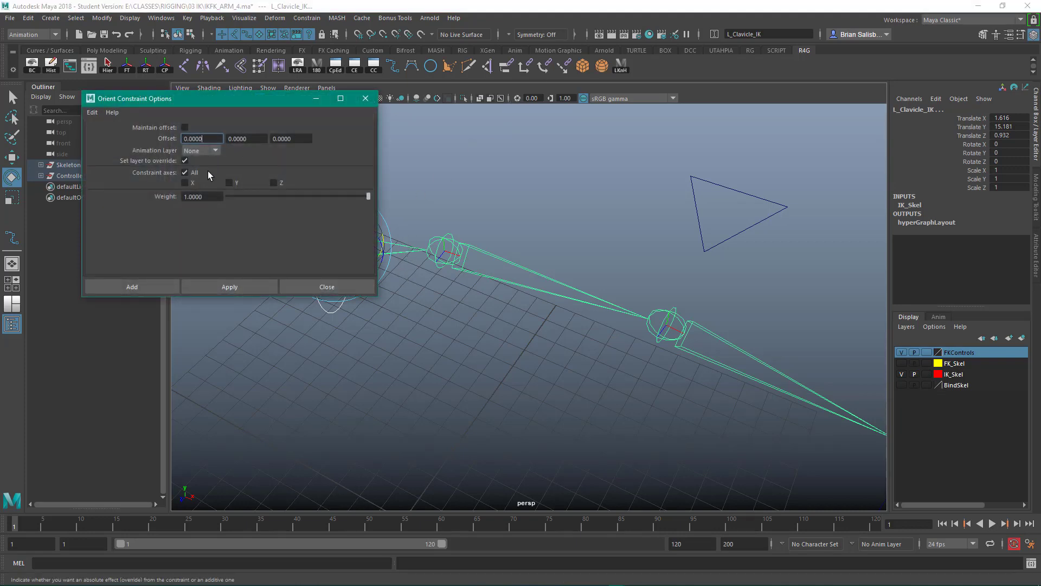
click(230, 285)
click(290, 288)
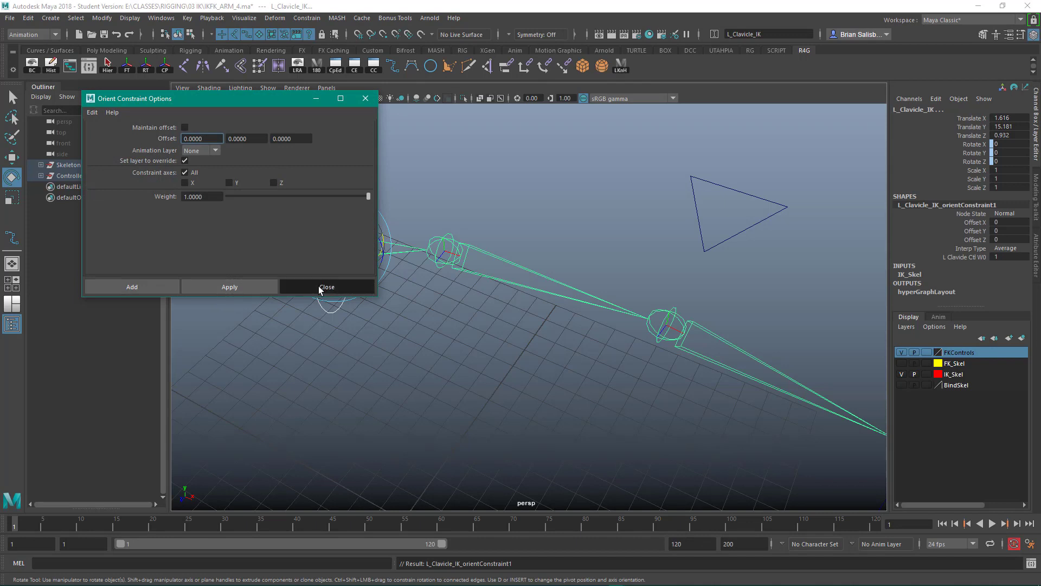
- Clear the selection, hide the IK_Skel display layer and show the BindSkel layer
click(452, 192)
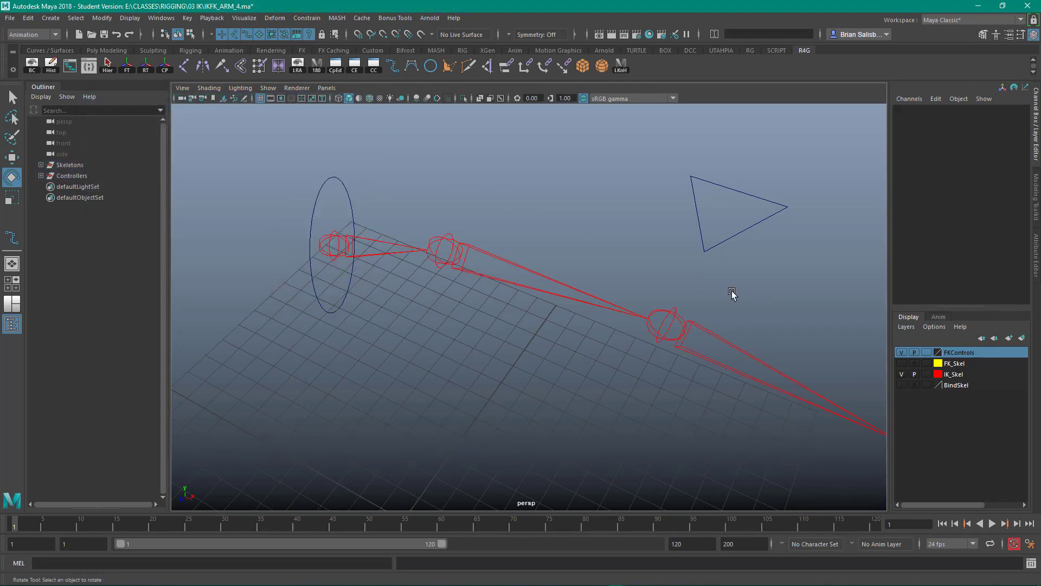
click(903, 374)
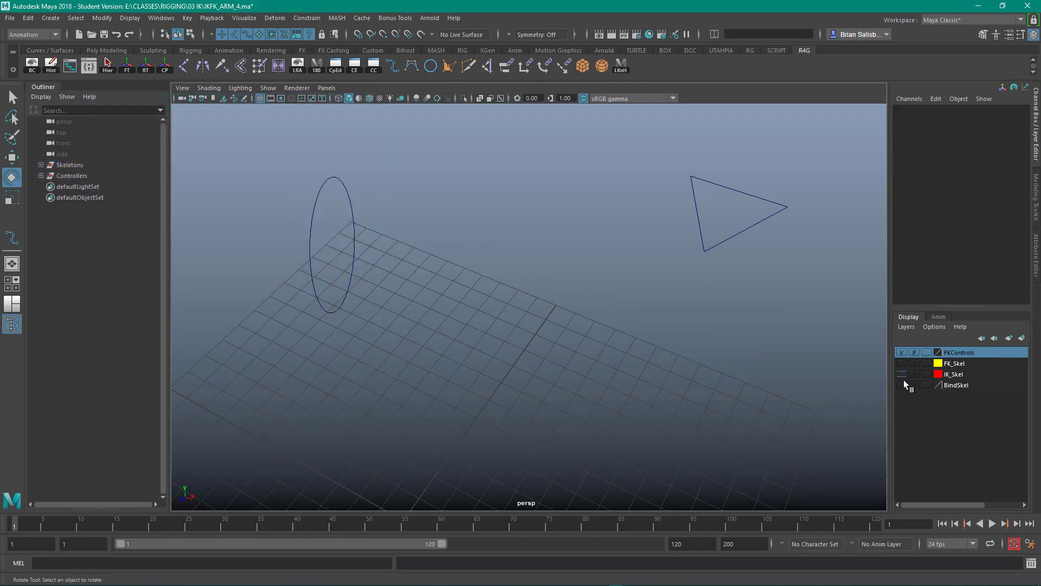
click(902, 385)
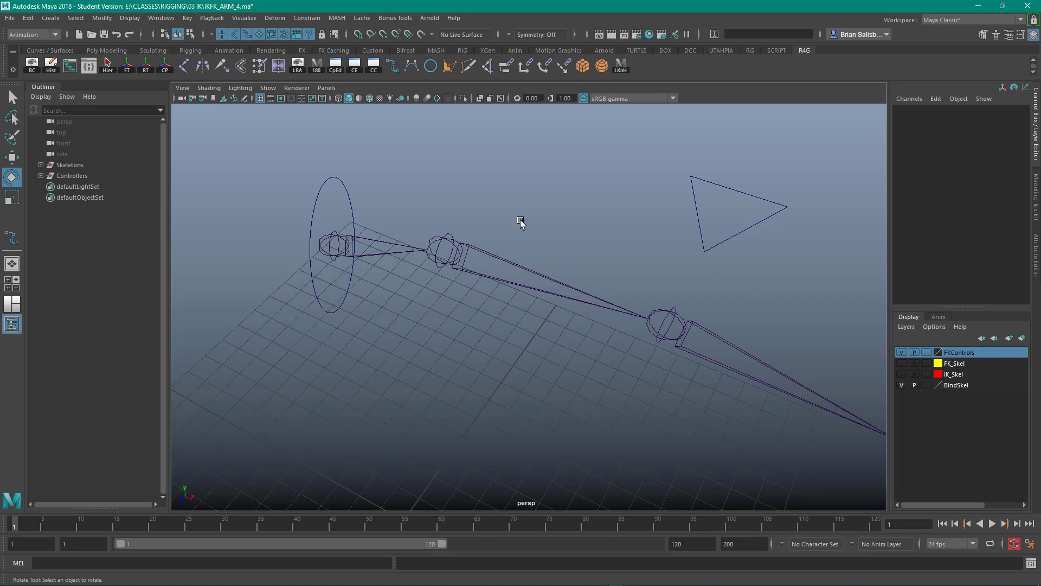
- Test-rotate L_Clavicle_Ctl in IK mode with the bind skeleton shown, restore its pose and clear the selection
alt+drag(520, 221, 414, 193)
alt+drag(493, 232, 472, 228)
drag(284, 194, 324, 215)
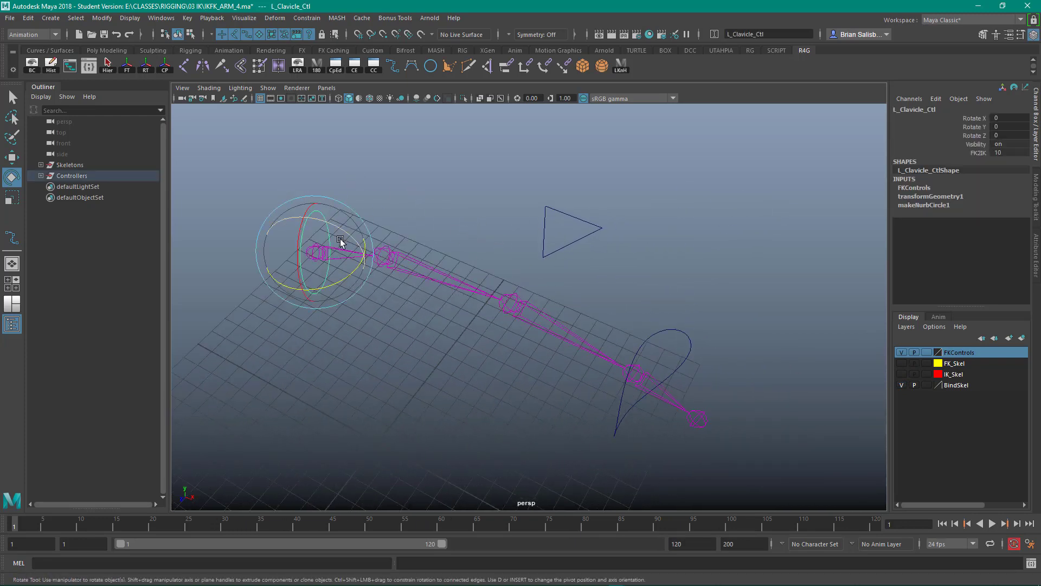
mouse_move(353, 272)
mouse_down()
mouse_move(326, 282)
mouse_move(365, 261)
mouse_move(332, 274)
mouse_move(346, 275)
mouse_move(332, 274)
mouse_move(343, 263)
mouse_move(325, 271)
mouse_move(347, 260)
mouse_up()
click(445, 182)
- Save the scene under the new name IKFK_ARM_5.ma
alt+drag(476, 263, 467, 210)
click(10, 18)
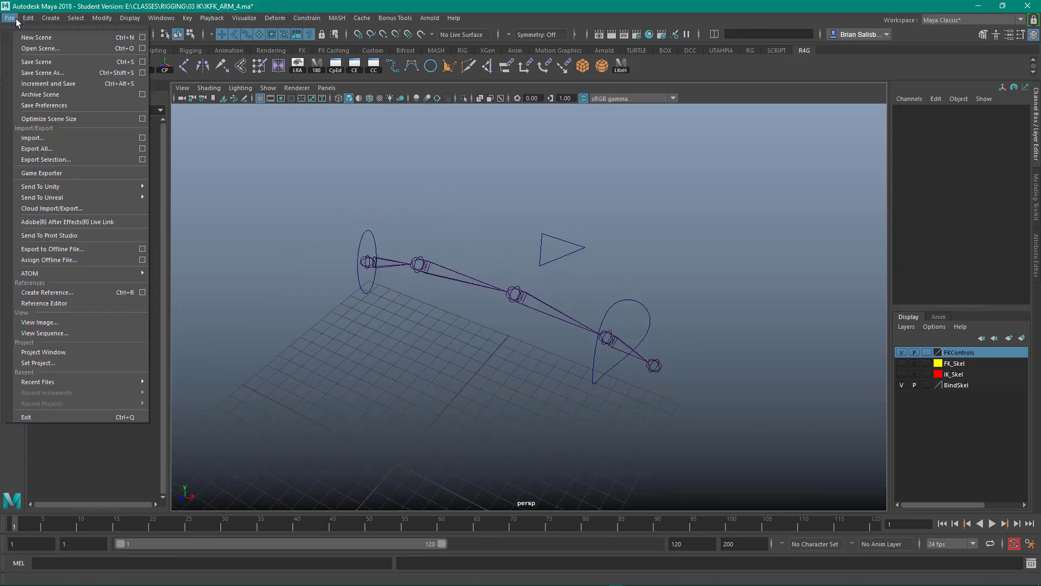
click(55, 72)
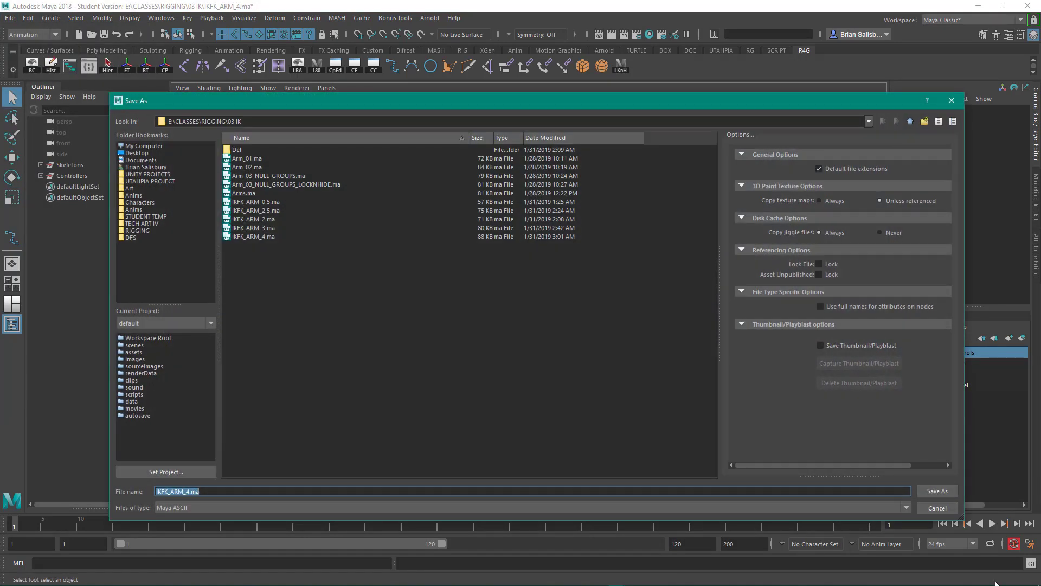
click(236, 492)
click(938, 491)
click(502, 308)
key(e)
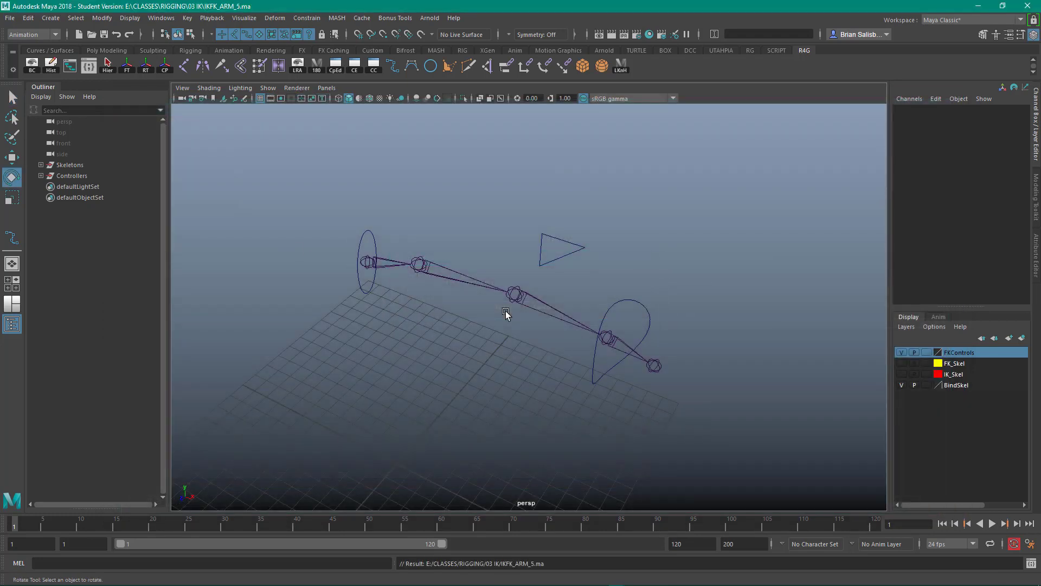
scroll(469, 357, down, 2)
alt+drag(474, 358, 371, 355)
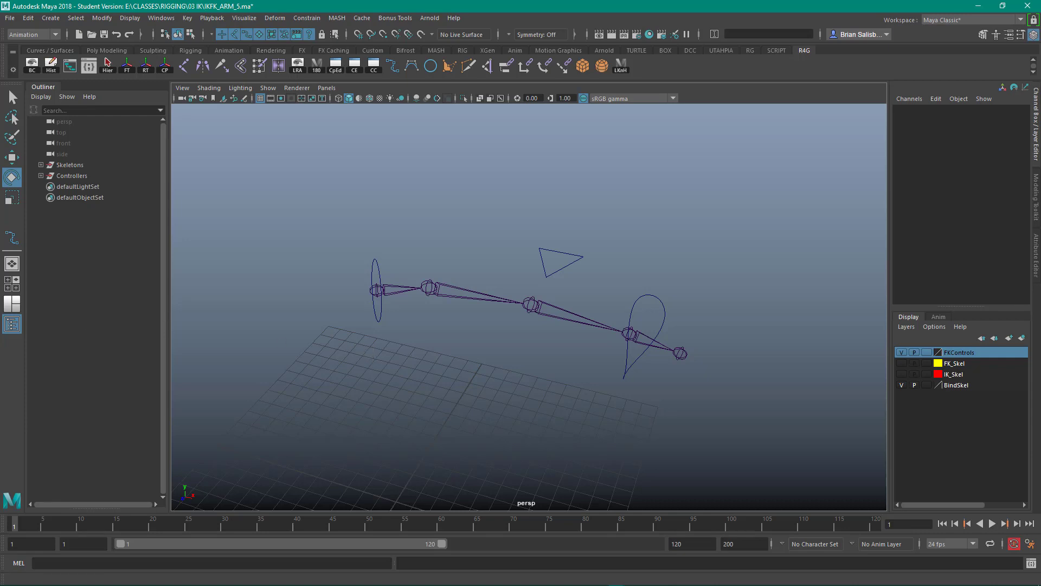